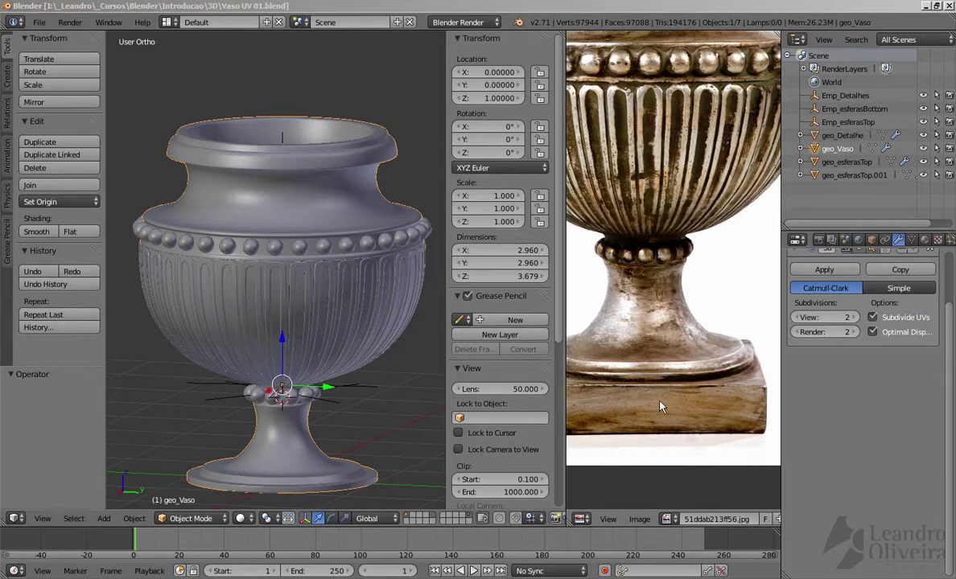
# Snap the 3D cursor to the scene centre.
pyautogui.scroll(-3, 652, 323)
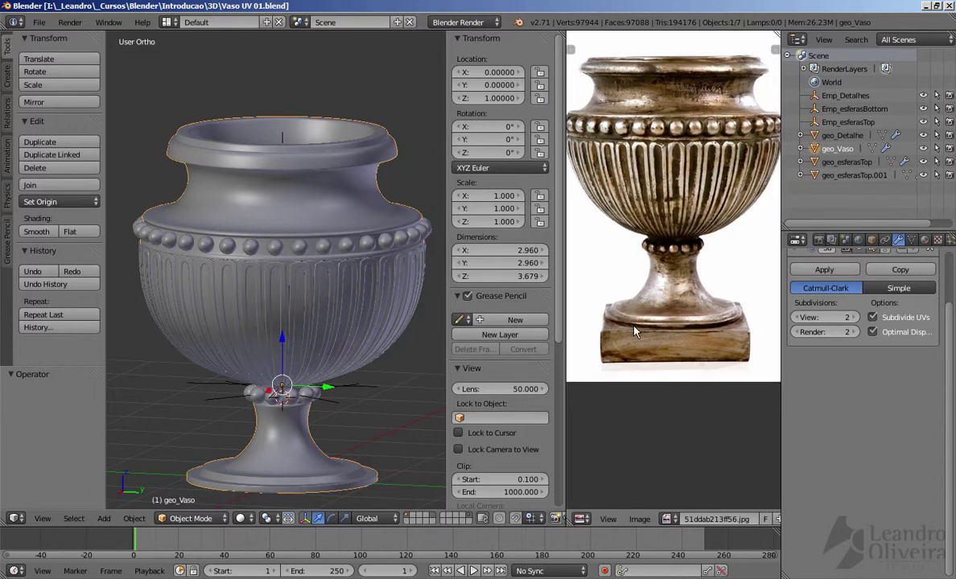
pyautogui.scroll(2, 641, 338)
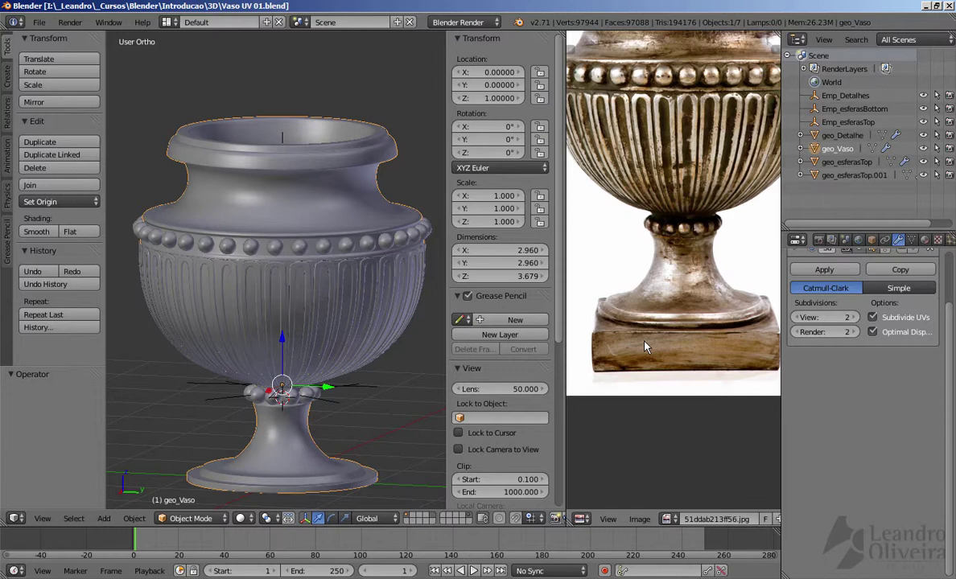
pyautogui.moveTo(274, 379); pyautogui.dragTo(275, 338, button='middle')
pyautogui.scroll(-2, 243, 381)
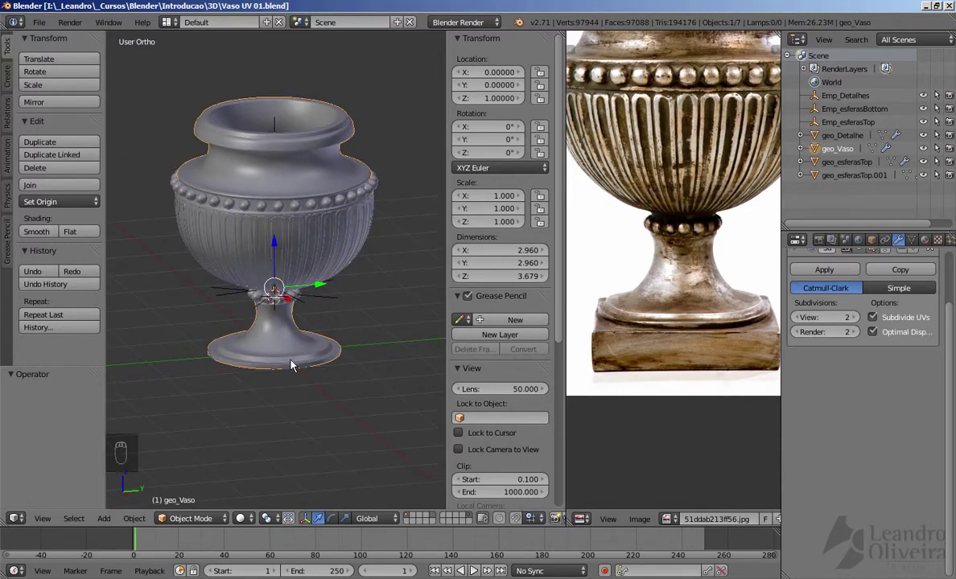
pyautogui.hotkey('shift', 's')
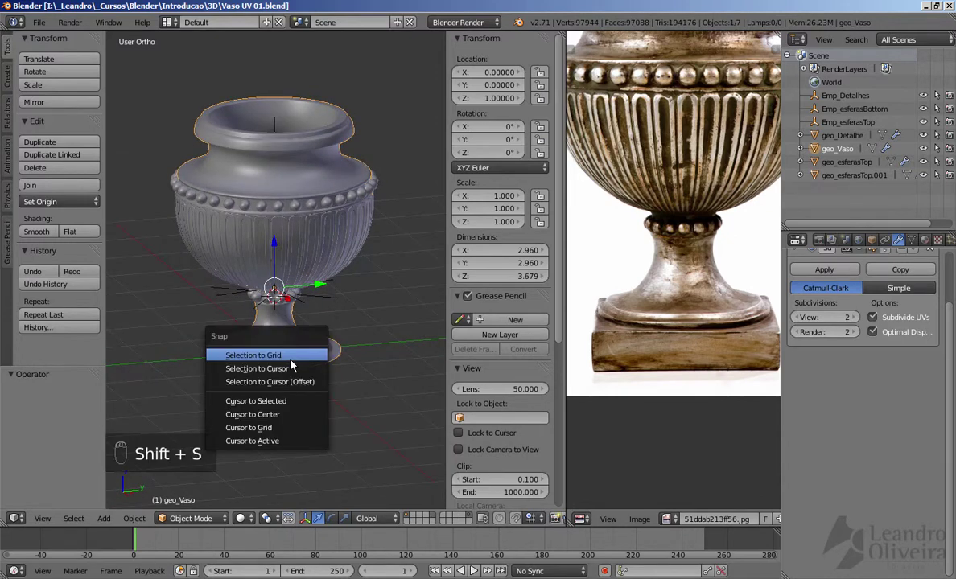
pyautogui.click(241, 414)
# Add a cube mesh at the 3D cursor beneath the vase.
pyautogui.moveTo(236, 383); pyautogui.dragTo(291, 374, button='middle')
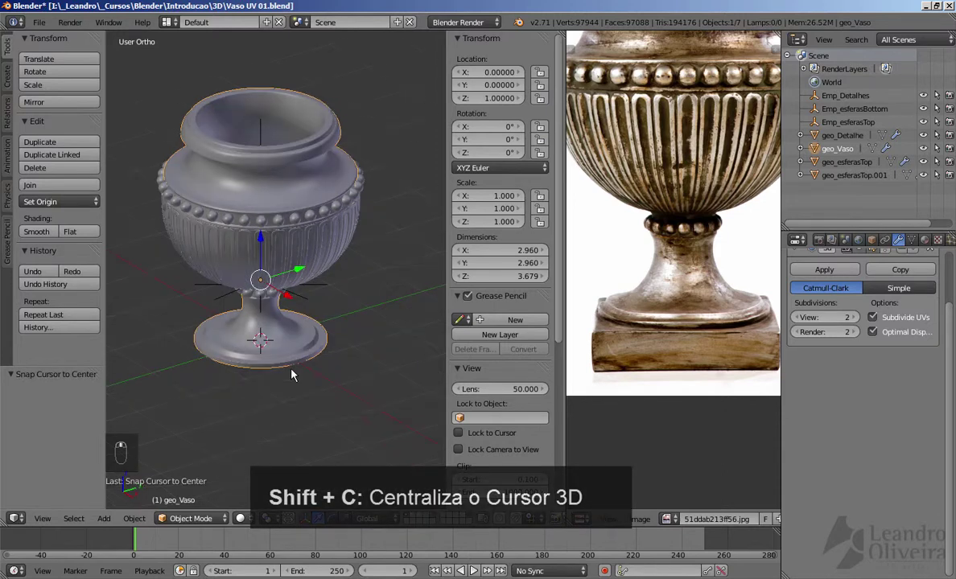
pyautogui.hotkey('shift', 'a')
pyautogui.moveTo(278, 371)
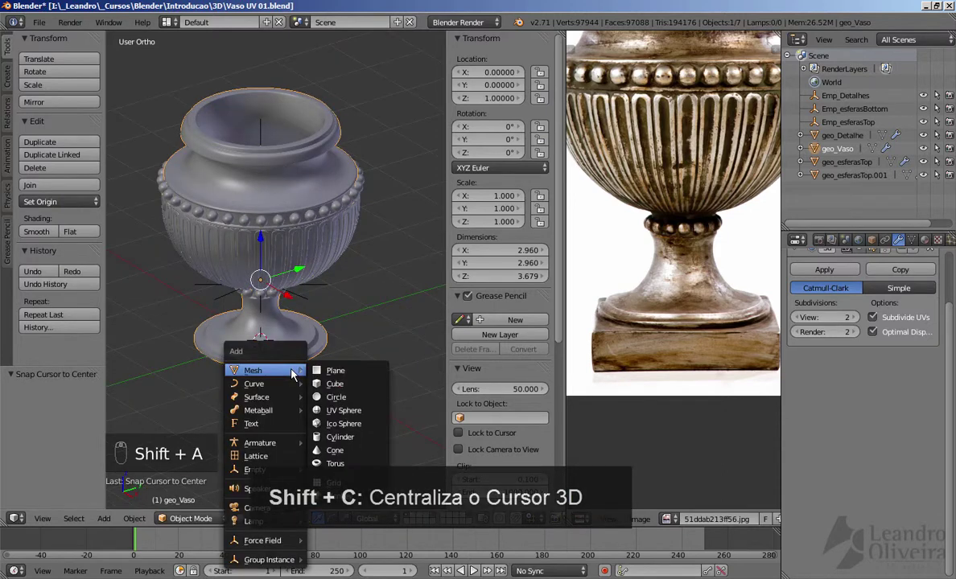
pyautogui.click(336, 385)
pyautogui.scroll(-4, 297, 316)
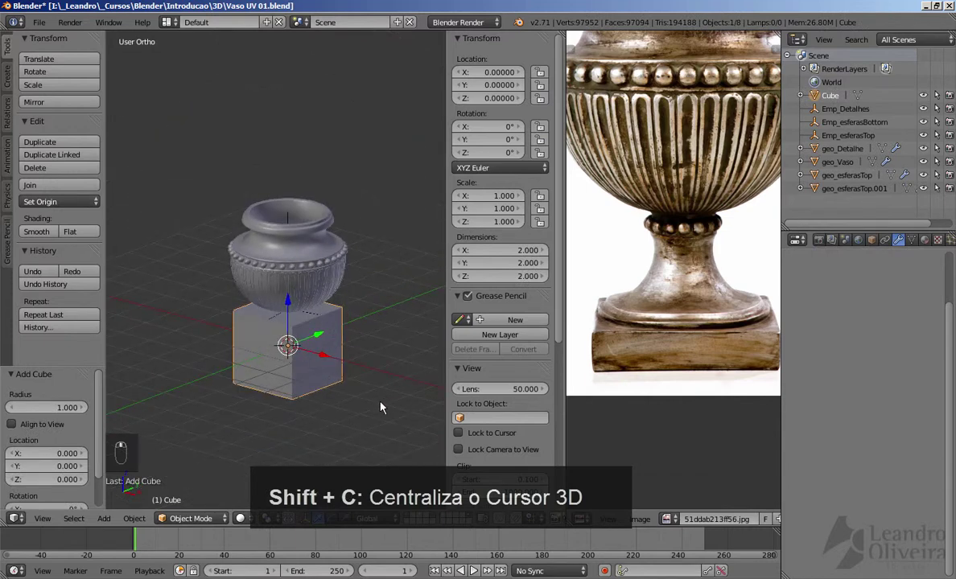
# Flatten the cube along the Z axis by a factor of about 0.228 to form a base block.
pyautogui.keyDown('shift'); pyautogui.moveTo(369, 334); pyautogui.dragTo(361, 296, button='middle'); pyautogui.keyUp('shift')
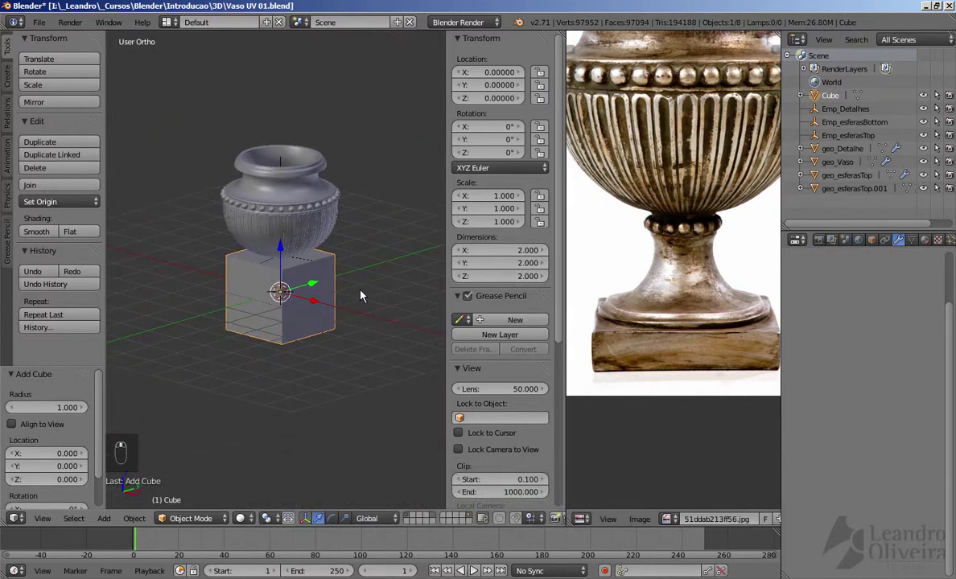
pyautogui.scroll(2, 360, 322)
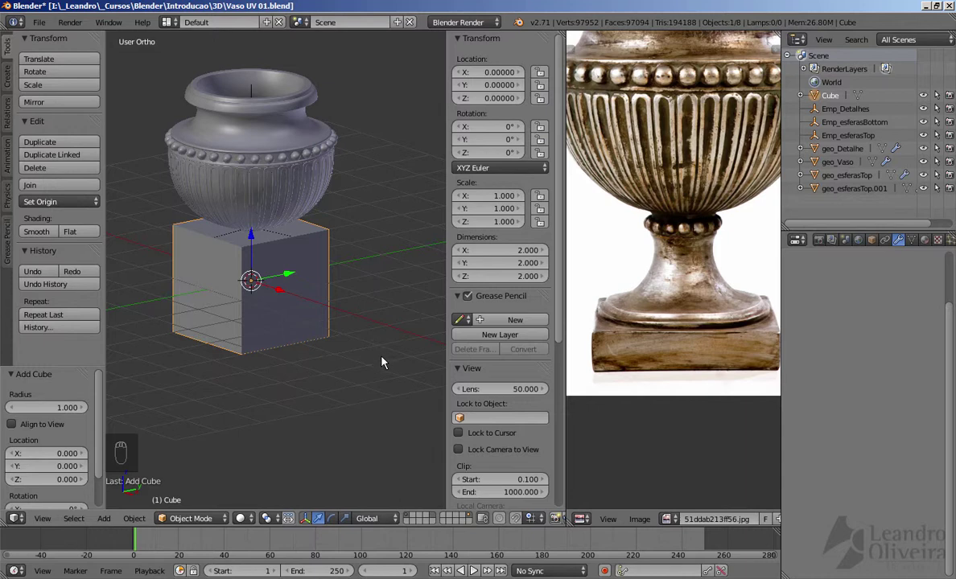
pyautogui.press('s')
pyautogui.press('z')
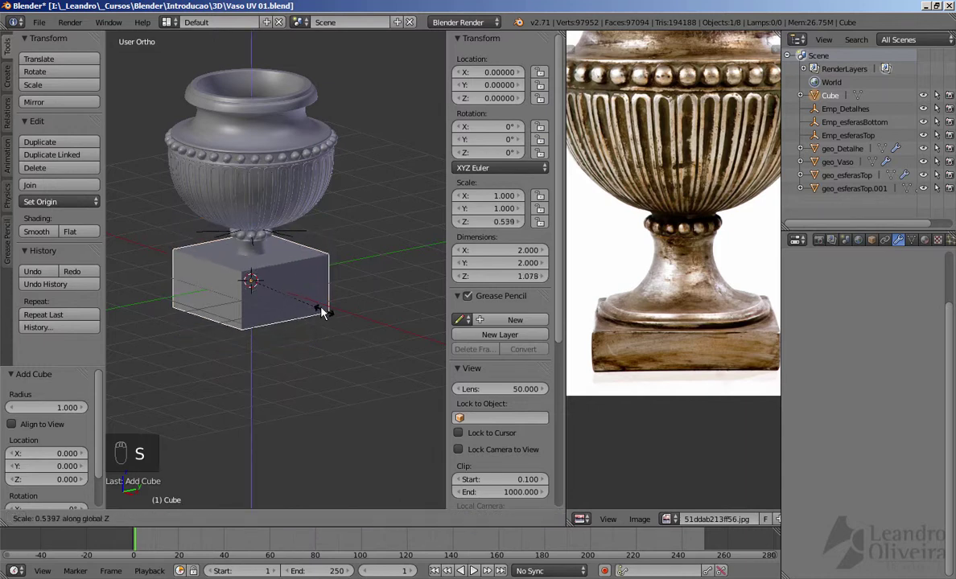
pyautogui.click(290, 303)
# Lower the block to about Z -0.244 under the vase foot and scale it uniformly by about 1.026.
pyautogui.moveTo(290, 298)
pyautogui.mouseDown(button='middle')
pyautogui.moveTo(289, 266)
pyautogui.moveTo(292, 282)
pyautogui.mouseUp(button='middle')
pyautogui.scroll(3, 292, 278)
pyautogui.press('g')
pyautogui.press('z')
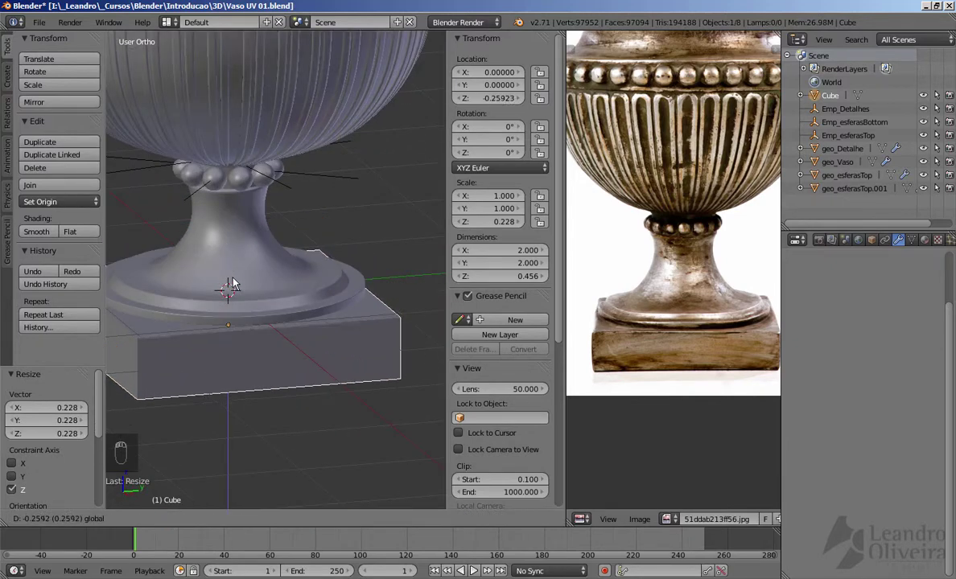
pyautogui.click(227, 277)
pyautogui.moveTo(227, 278); pyautogui.dragTo(258, 258, button='middle')
pyautogui.press('s')
pyautogui.click(337, 365)
# In front view, move the block up about 0.009 so its top meets the underside of the vase foot.
pyautogui.press('KP_1')
pyautogui.scroll(8, 261, 261)
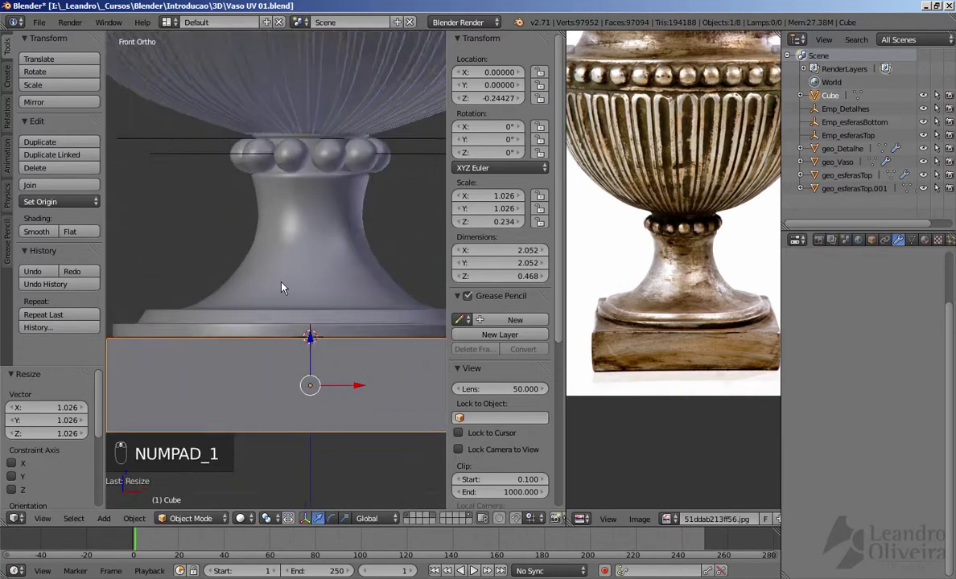
pyautogui.scroll(-5, 187, 333)
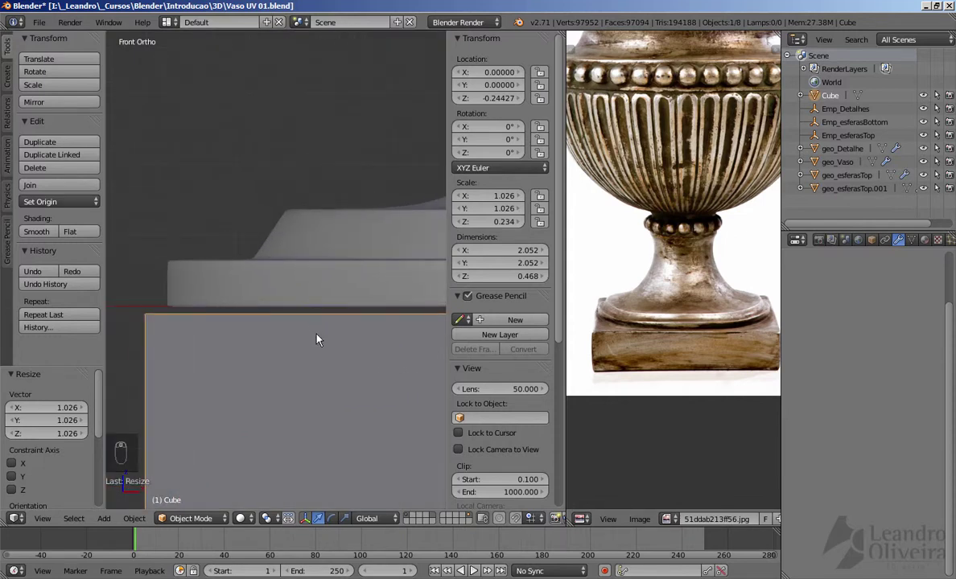
pyautogui.press('g')
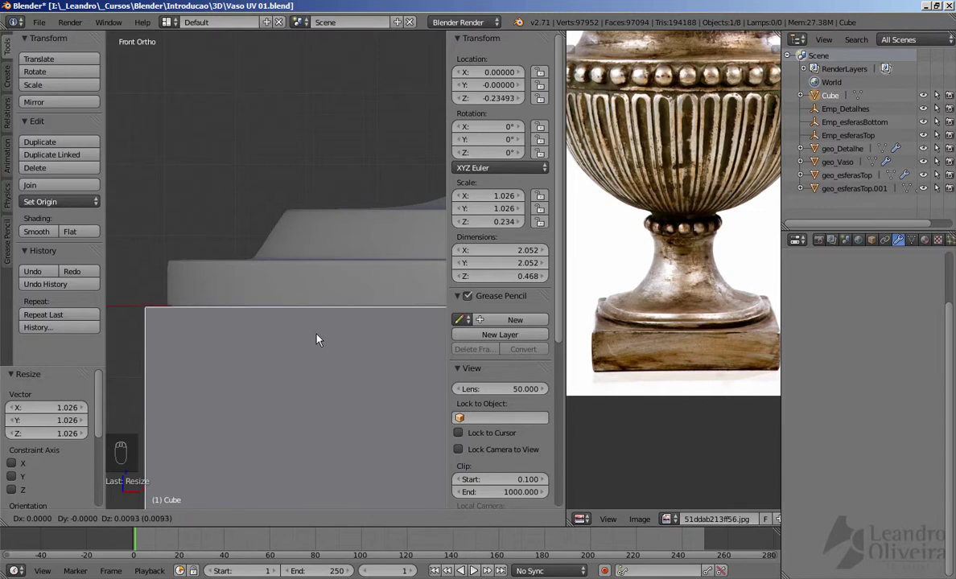
pyautogui.click(317, 339)
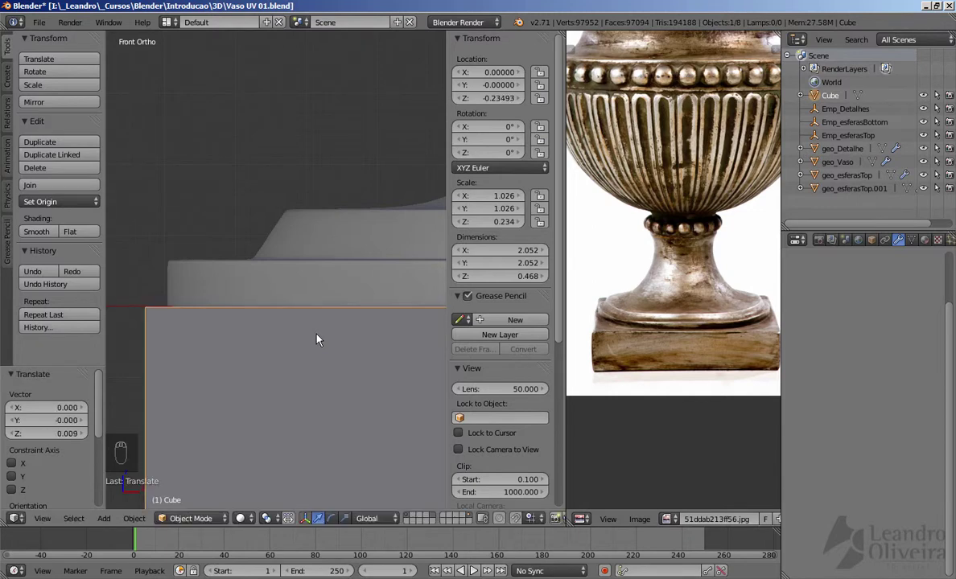
# Select all objects in the scene and raise them together by about 0.49 along Z.
pyautogui.keyDown('ctrl'); pyautogui.scroll(-3, 6, 358); pyautogui.keyUp('ctrl')
pyautogui.scroll(-10, 241, 362)
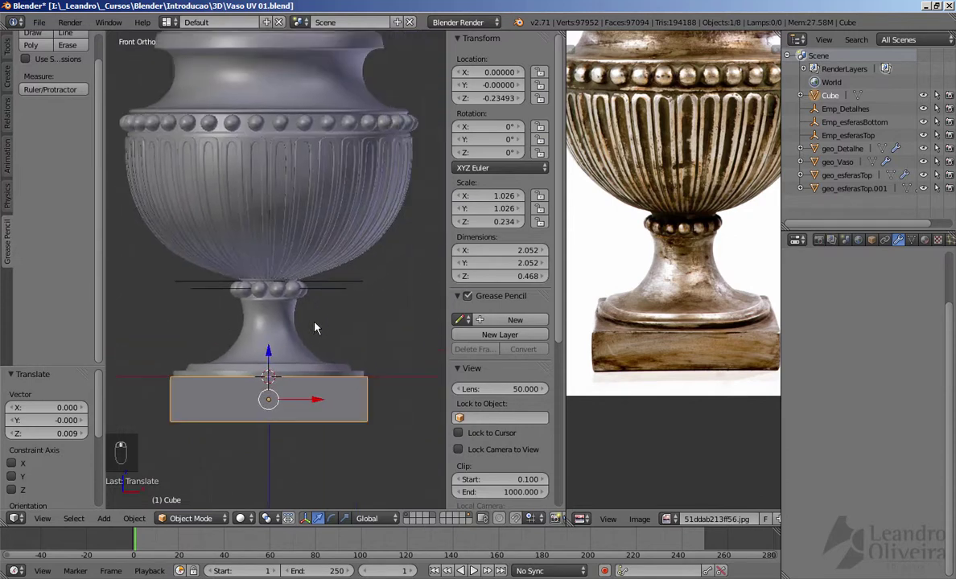
pyautogui.moveTo(309, 323); pyautogui.dragTo(305, 338, button='middle')
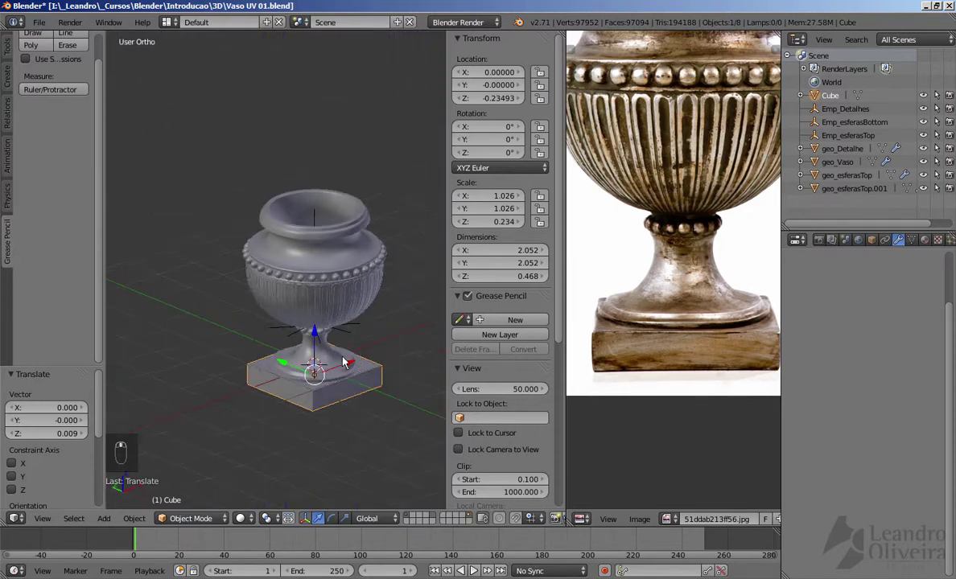
pyautogui.scroll(3, 304, 367)
pyautogui.rightClick(258, 320)
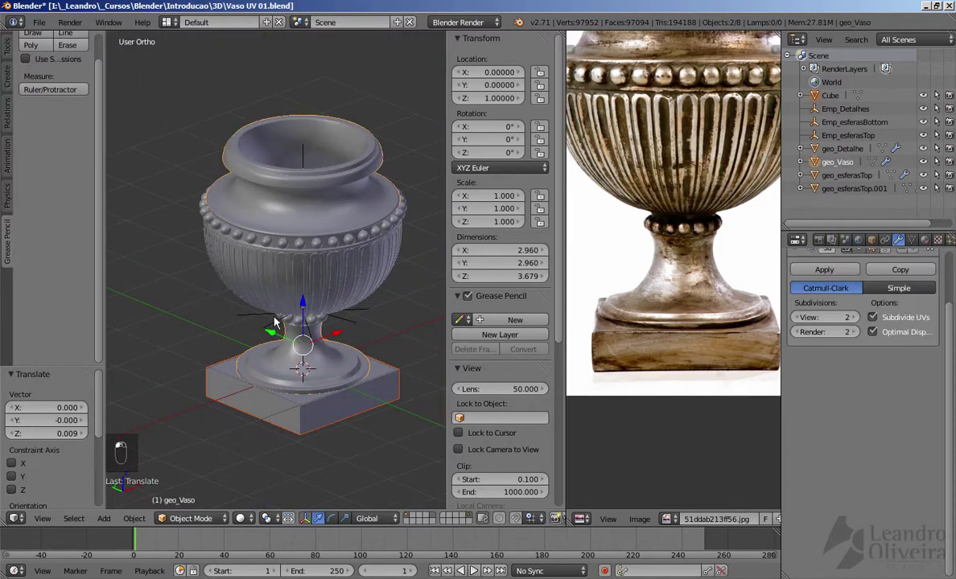
pyautogui.rightClick(273, 326)
pyautogui.press('a')
pyautogui.press('a')
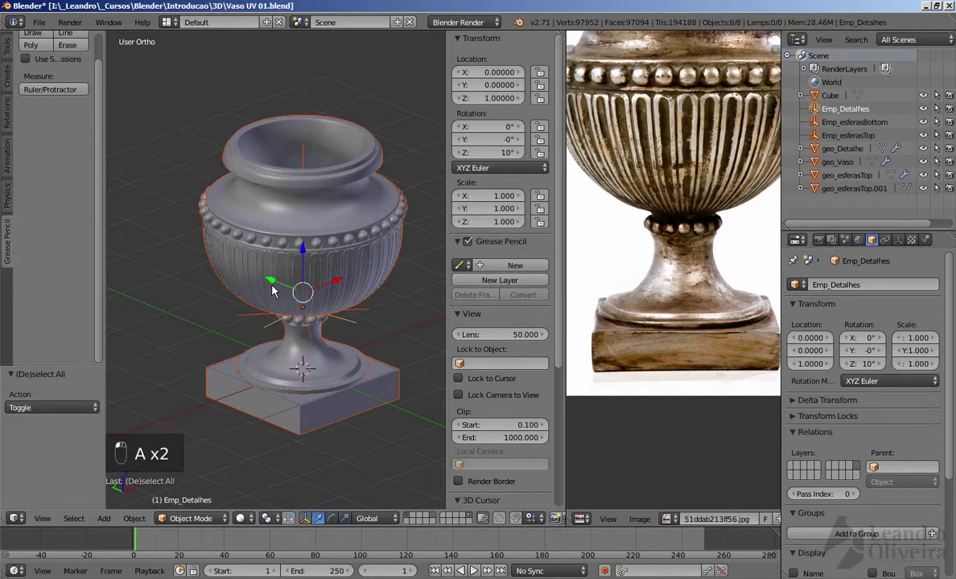
pyautogui.moveTo(325, 324); pyautogui.dragTo(314, 261, button='middle')
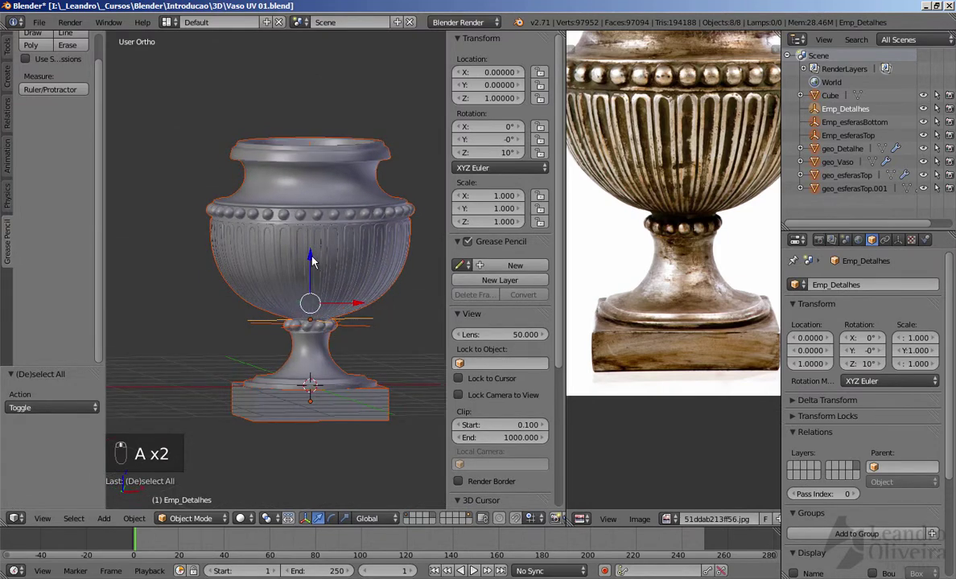
pyautogui.moveTo(314, 262); pyautogui.dragTo(314, 230)
# In front view, lower all objects by about 0.016 so the block's underside rests on the ground line.
pyautogui.press('KP_1')
pyautogui.scroll(3, 351, 154)
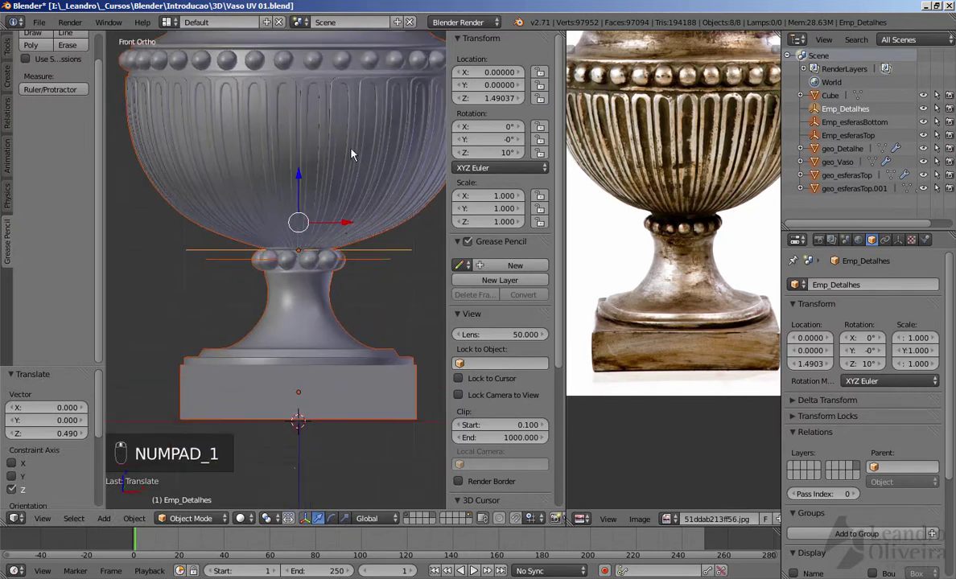
pyautogui.keyDown('shift'); pyautogui.scroll(-3, 315, 224); pyautogui.keyUp('shift')
pyautogui.scroll(5, 367, 181)
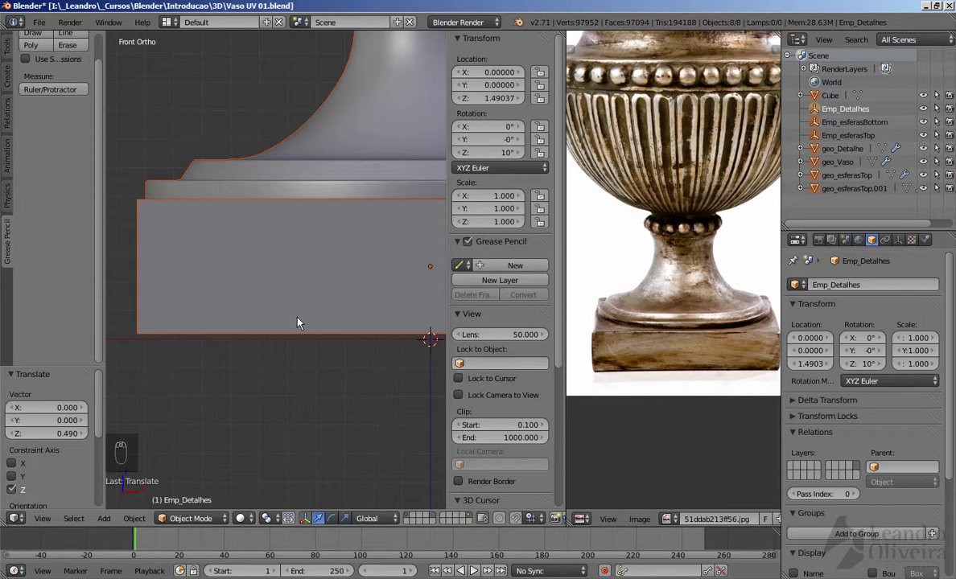
pyautogui.press('g')
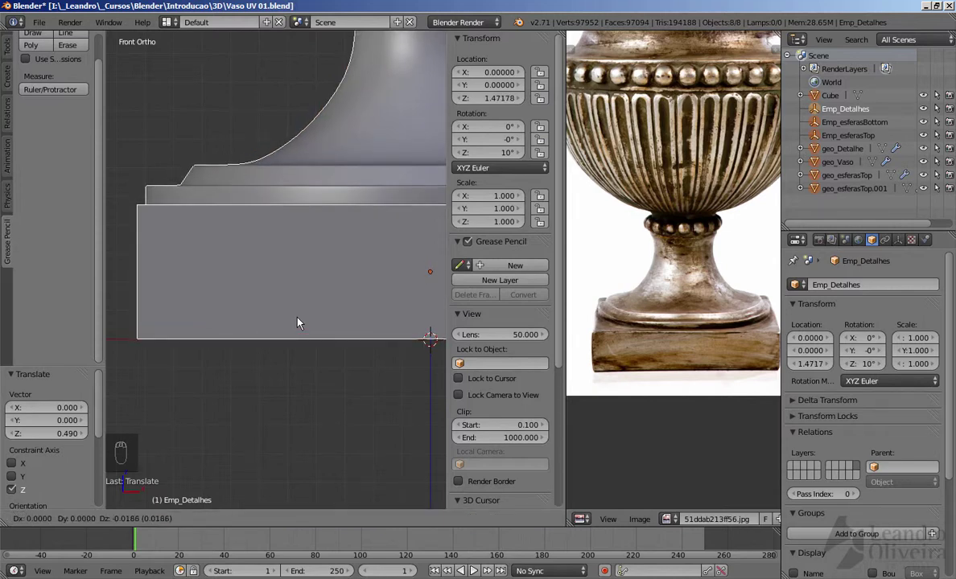
pyautogui.click(297, 323)
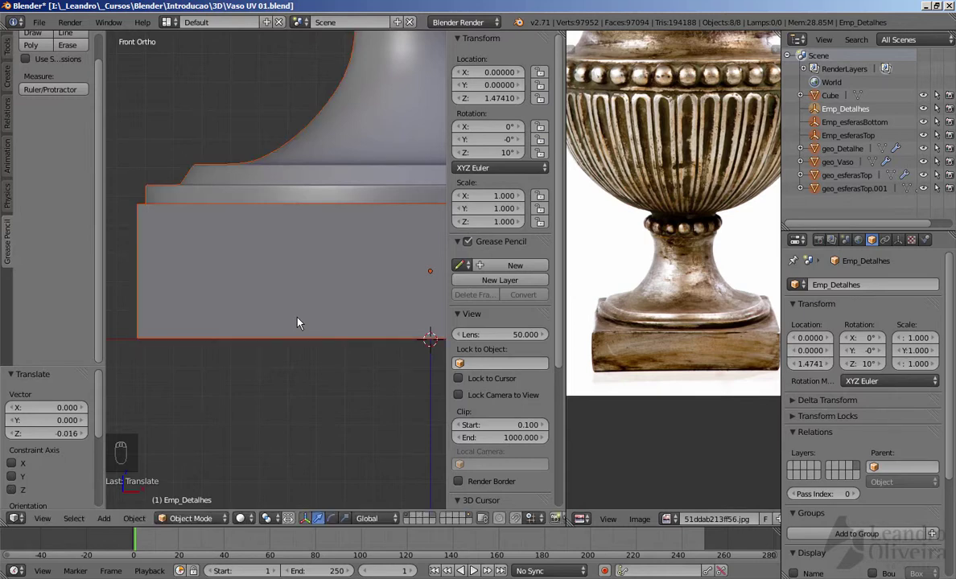
# Add a Subdivision Surface modifier to the base block and set its view subdivisions to 2.
pyautogui.scroll(-5, 156, 348)
pyautogui.moveTo(241, 354)
pyautogui.mouseDown(button='middle')
pyautogui.moveTo(321, 367)
pyautogui.moveTo(247, 348)
pyautogui.mouseUp(button='middle')
pyautogui.scroll(-3, 258, 343)
pyautogui.rightClick(272, 298)
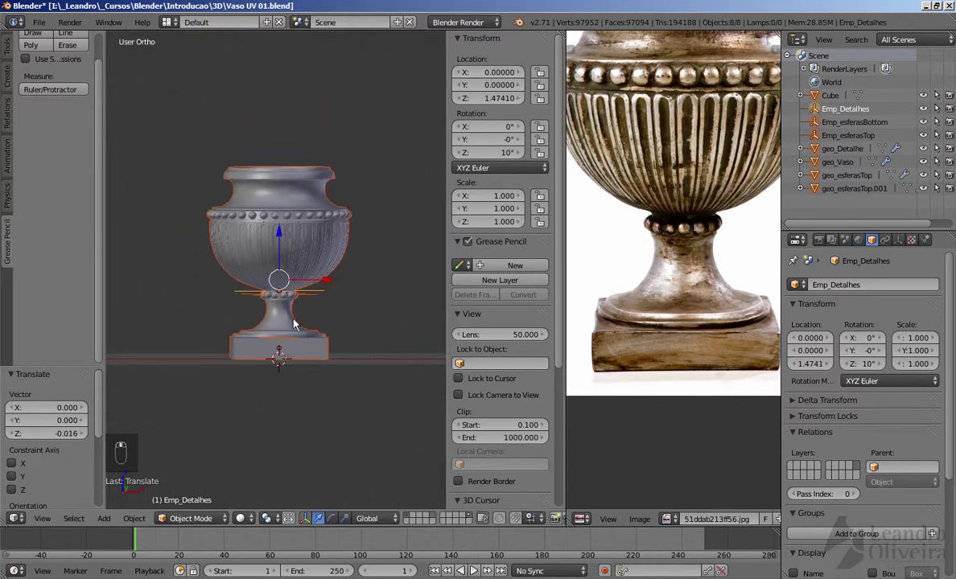
pyautogui.scroll(3, 272, 298)
pyautogui.moveTo(272, 297); pyautogui.dragTo(213, 358, button='middle')
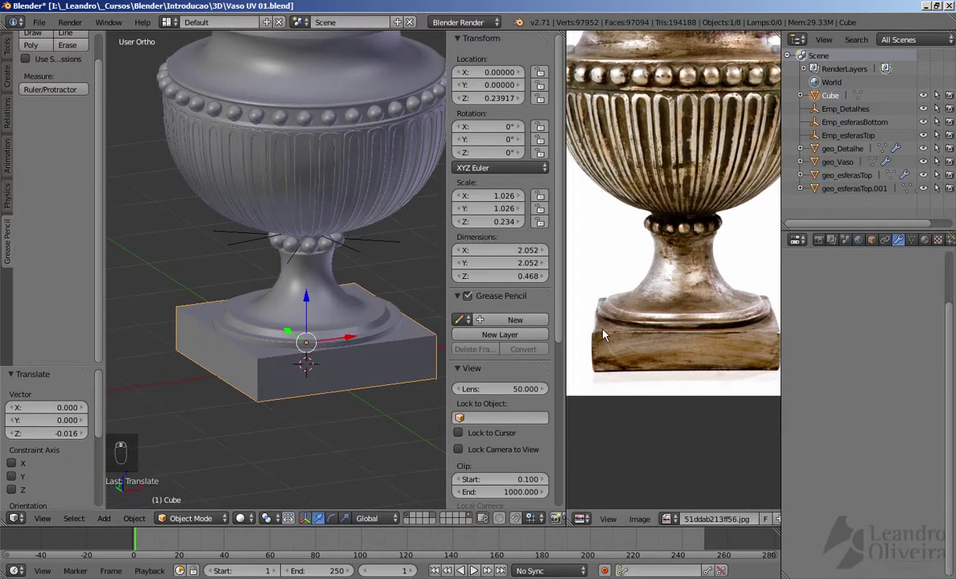
pyautogui.moveTo(170, 338); pyautogui.dragTo(270, 349, button='middle')
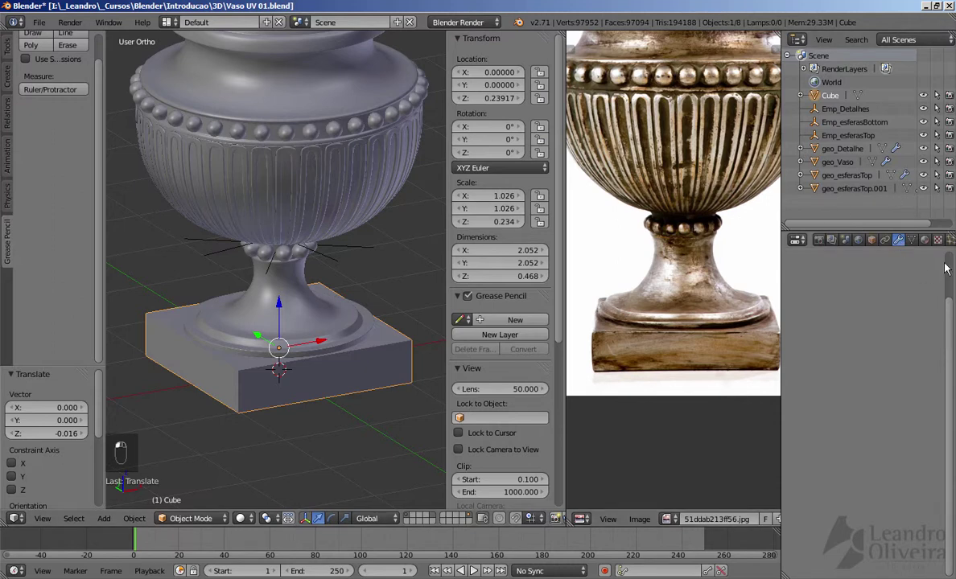
pyautogui.click(899, 240)
pyautogui.click(827, 285)
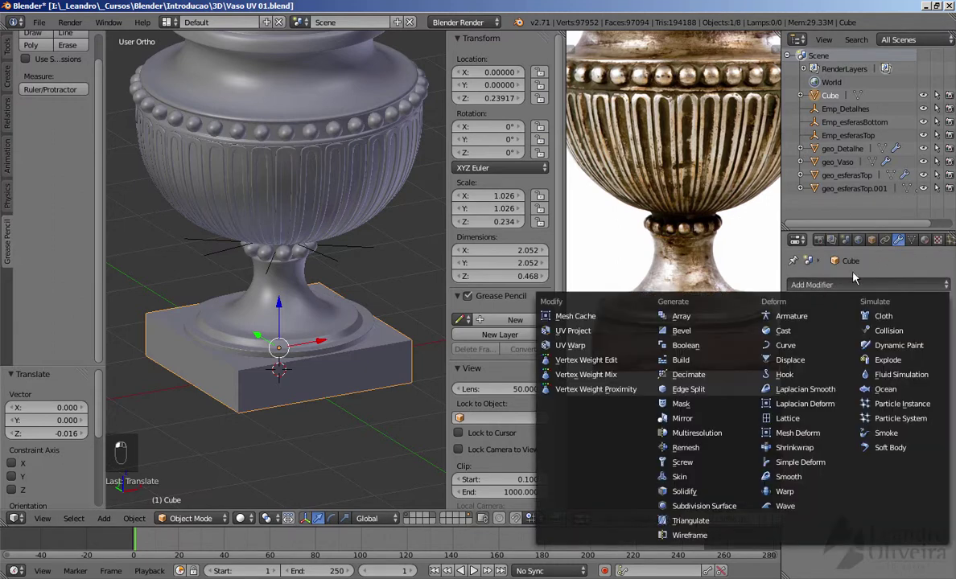
pyautogui.click(817, 285)
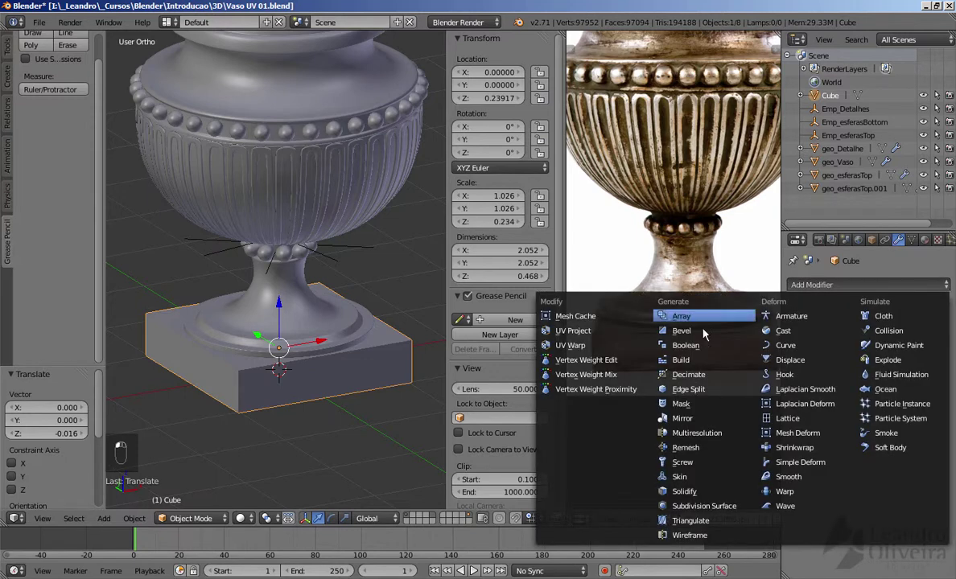
pyautogui.click(699, 509)
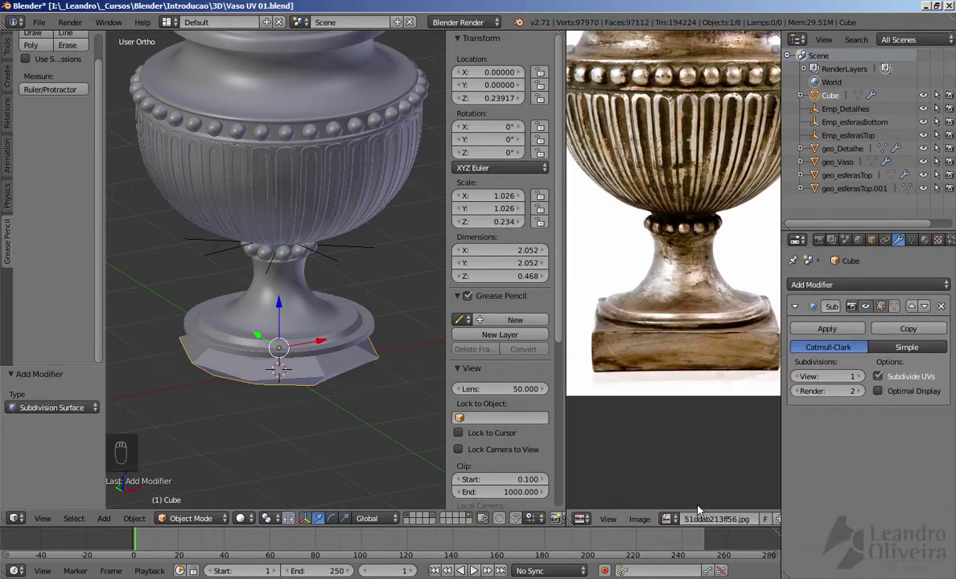
pyautogui.moveTo(299, 345); pyautogui.dragTo(256, 325, button='middle')
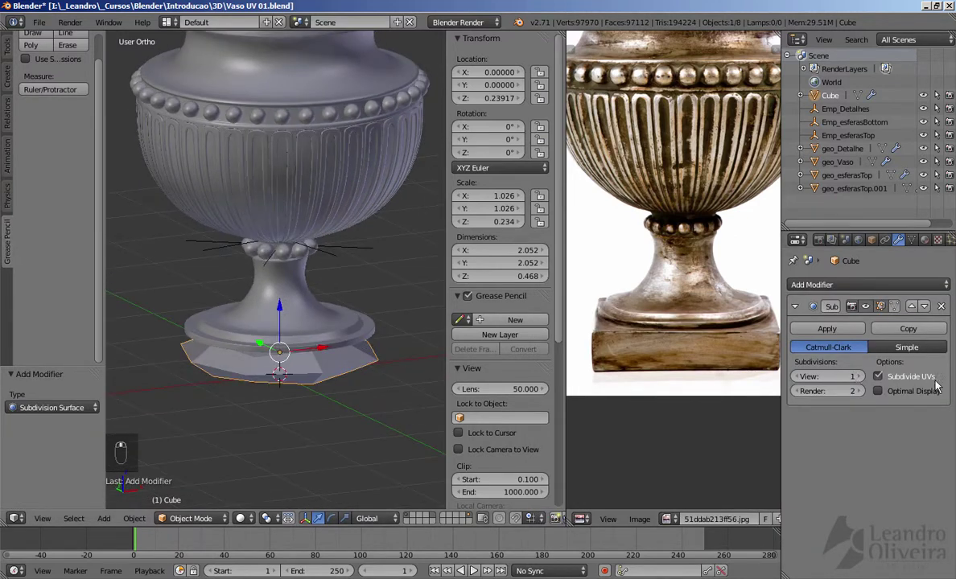
pyautogui.click(857, 377)
# Enter Edit Mode on the base block and maximize the 3D viewport around it.
pyautogui.moveTo(283, 309); pyautogui.dragTo(310, 346, button='middle')
pyautogui.press('Tab')
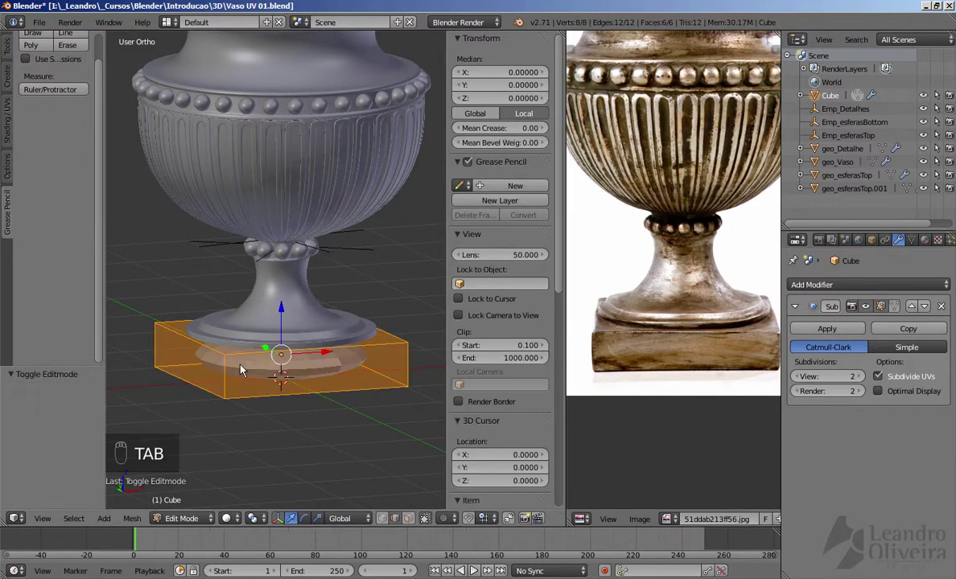
pyautogui.scroll(1, 265, 345)
pyautogui.moveTo(227, 345); pyautogui.dragTo(313, 312, button='middle')
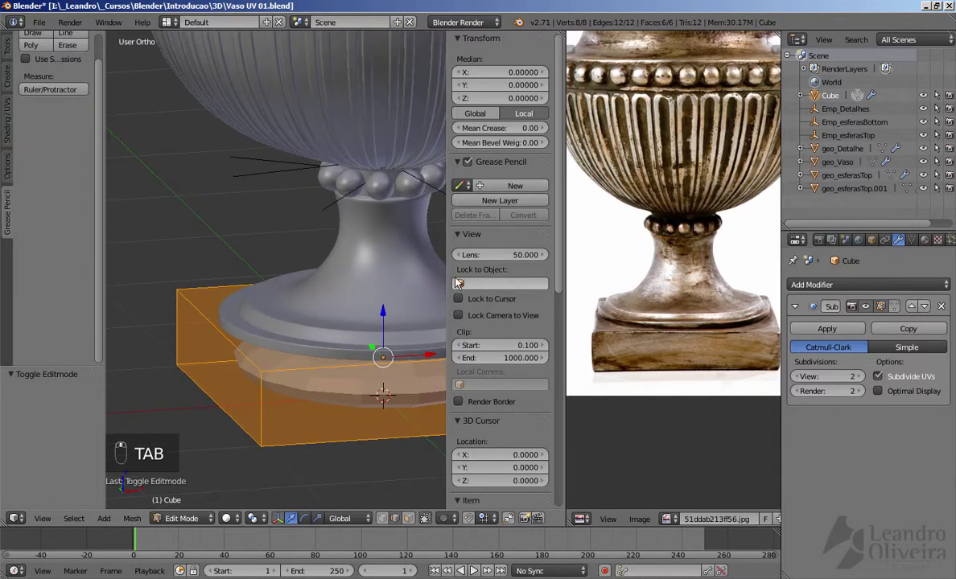
pyautogui.hotkey('shift', 'space')
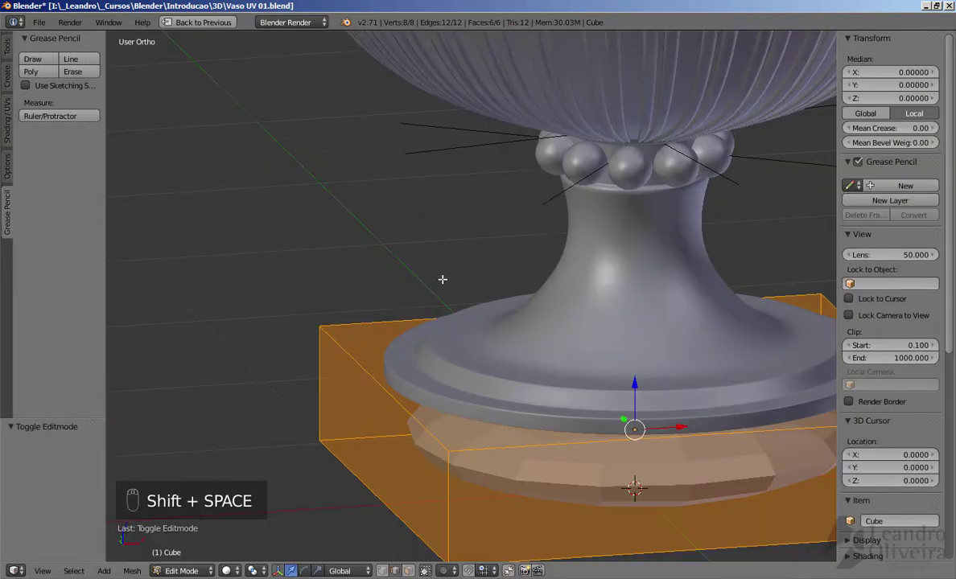
pyautogui.scroll(-3, 445, 279)
pyautogui.moveTo(452, 260); pyautogui.dragTo(369, 363, button='middle')
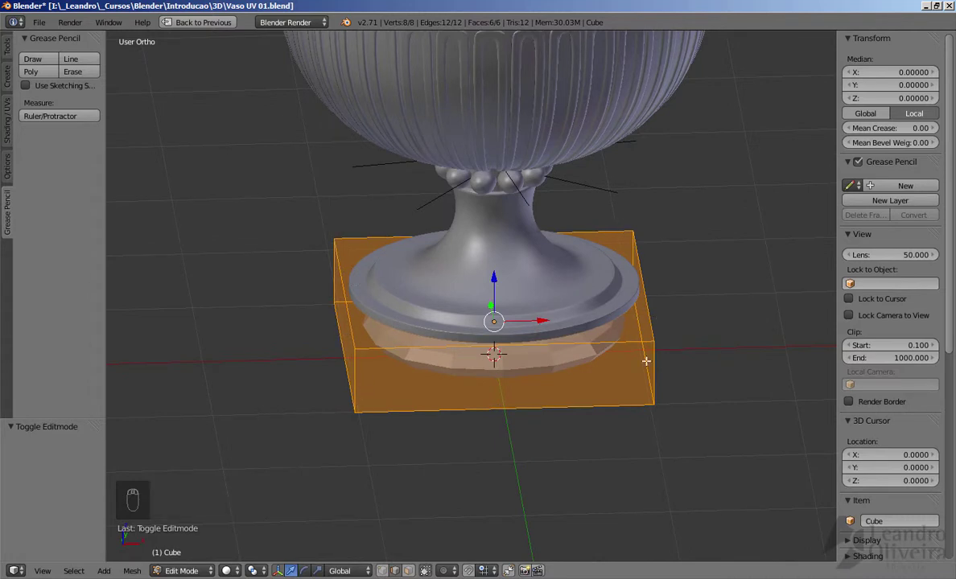
# Add two loop cuts across the base block and scale them about 2.873 along X toward its opposite sides.
pyautogui.moveTo(361, 318); pyautogui.dragTo(331, 277, button='middle')
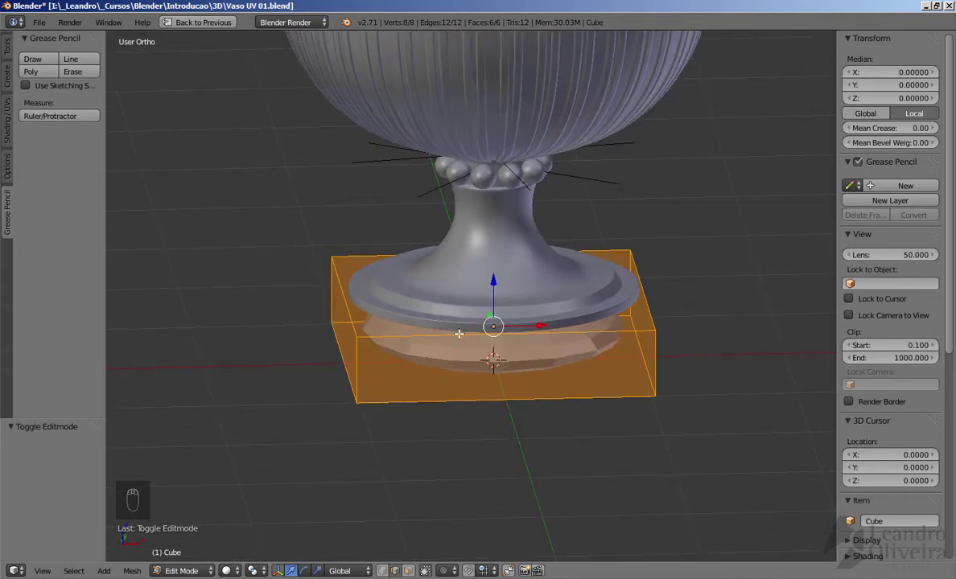
pyautogui.hotkey('shift', 'r')
pyautogui.press('Tab')
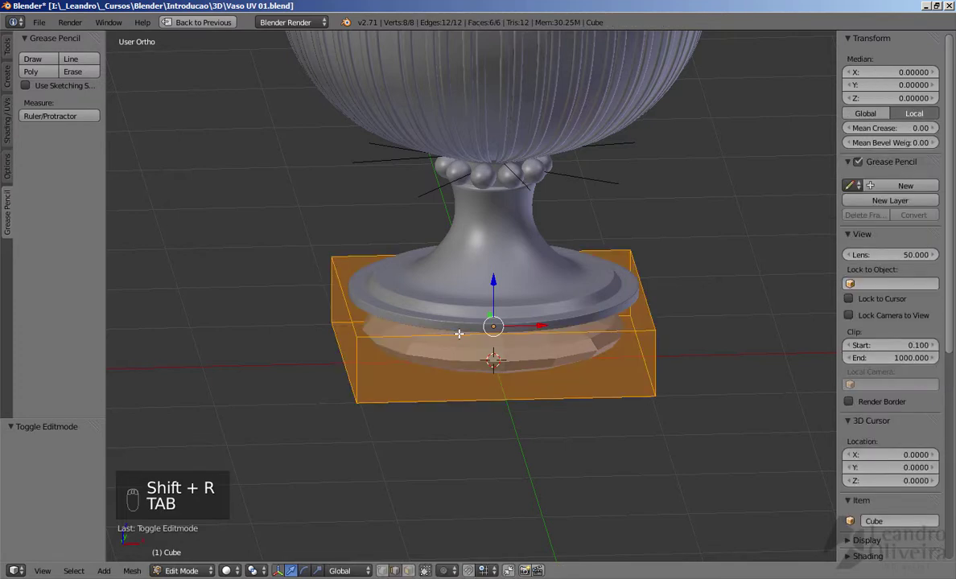
pyautogui.hotkey('ctrl', 'r')
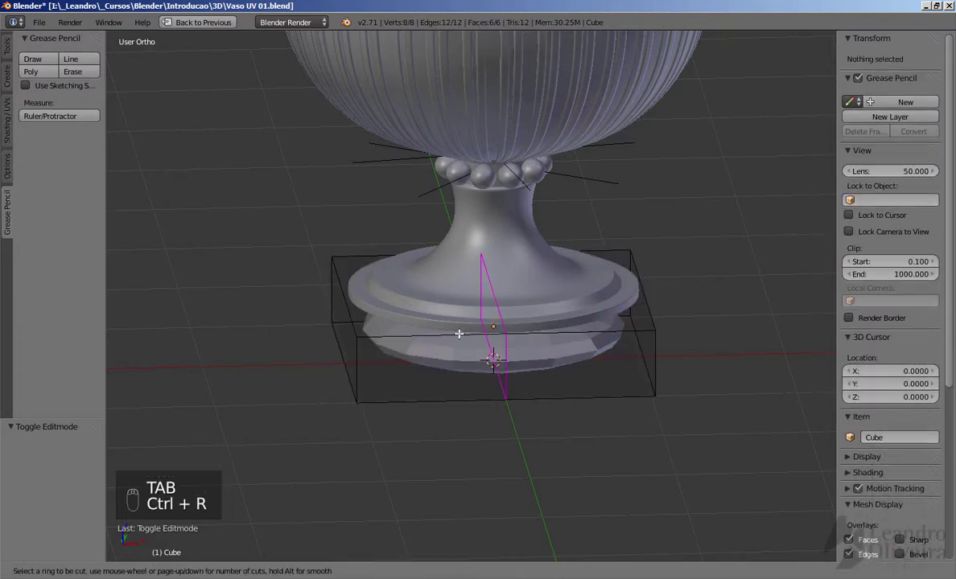
pyautogui.scroll(1, 459, 334)
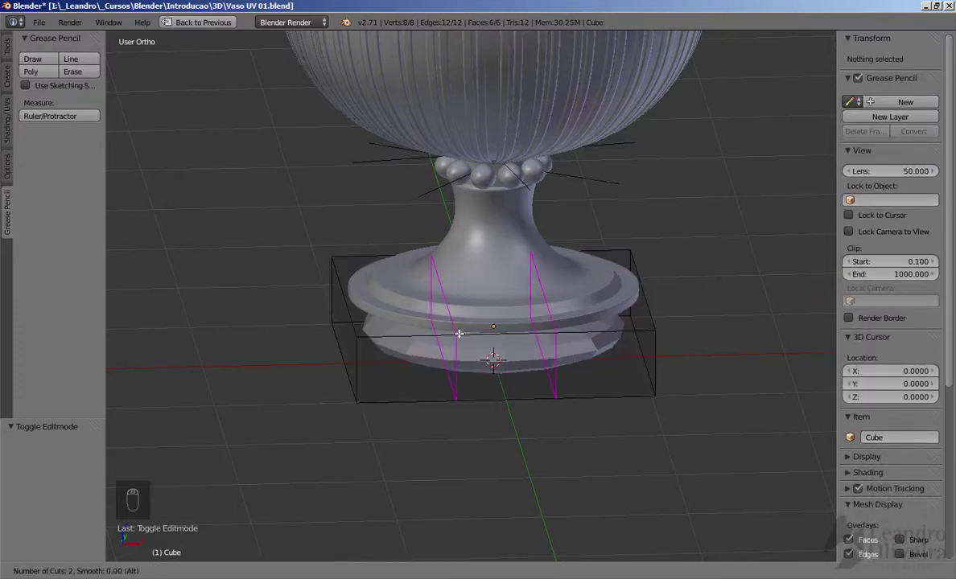
pyautogui.click(459, 334)
pyautogui.rightClick(459, 334)
pyautogui.moveTo(555, 389); pyautogui.dragTo(545, 408, button='middle')
pyautogui.press('s')
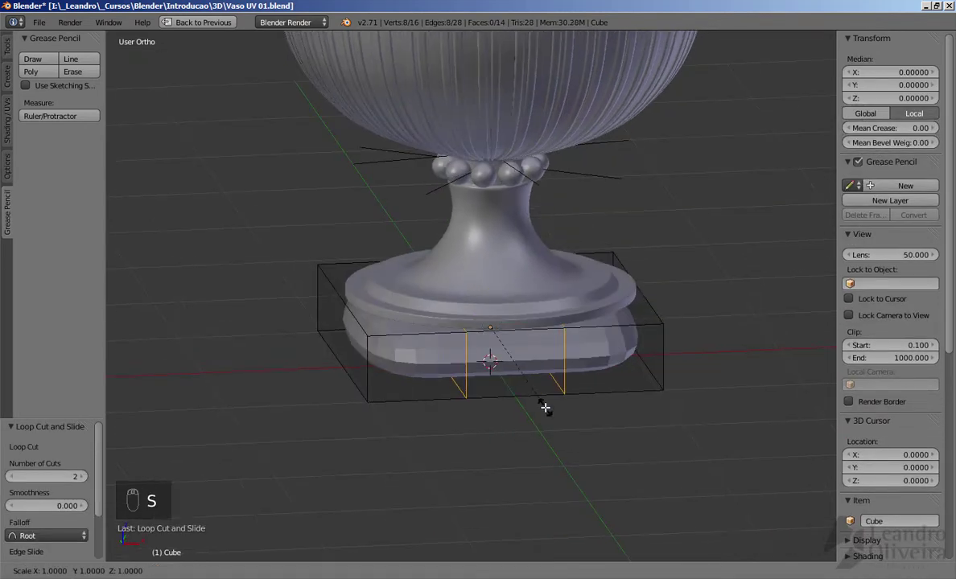
pyautogui.press('x')
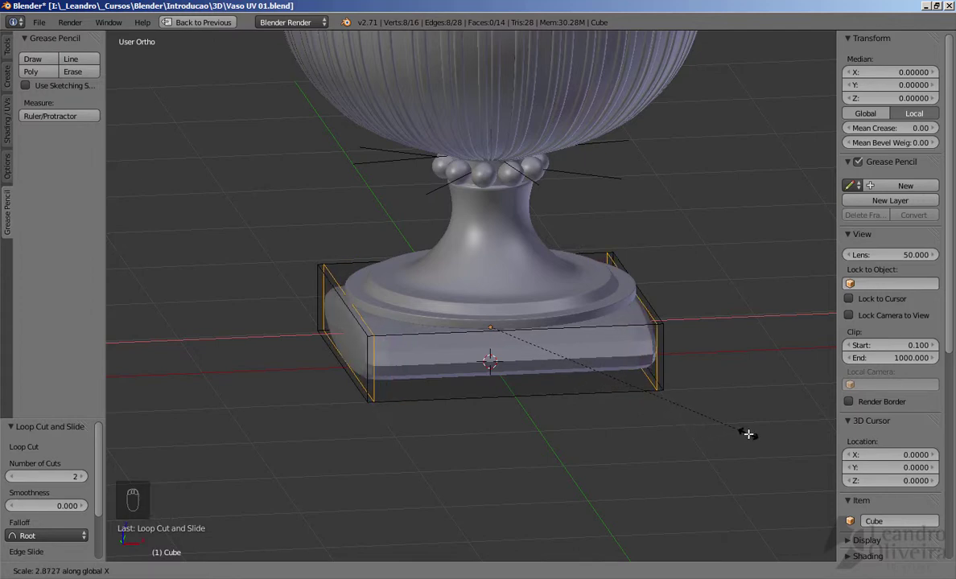
pyautogui.click(744, 435)
# Add two loop cuts across the block's other horizontal direction and scale them about 2.898 along Y toward the edges.
pyautogui.moveTo(504, 376); pyautogui.dragTo(561, 390, button='middle')
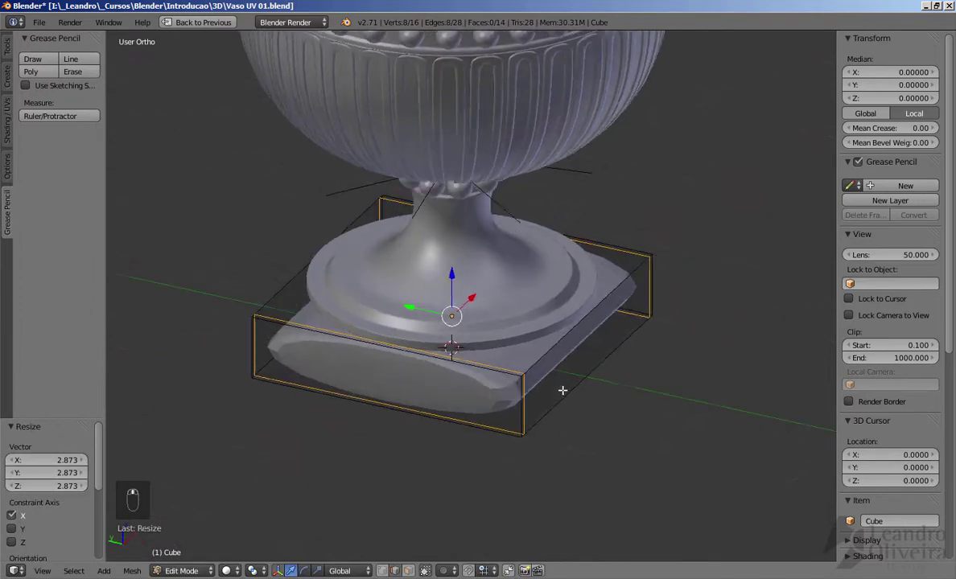
pyautogui.hotkey('ctrl', 'r')
pyautogui.scroll(1, 466, 367)
pyautogui.click(465, 366)
pyautogui.rightClick(466, 366)
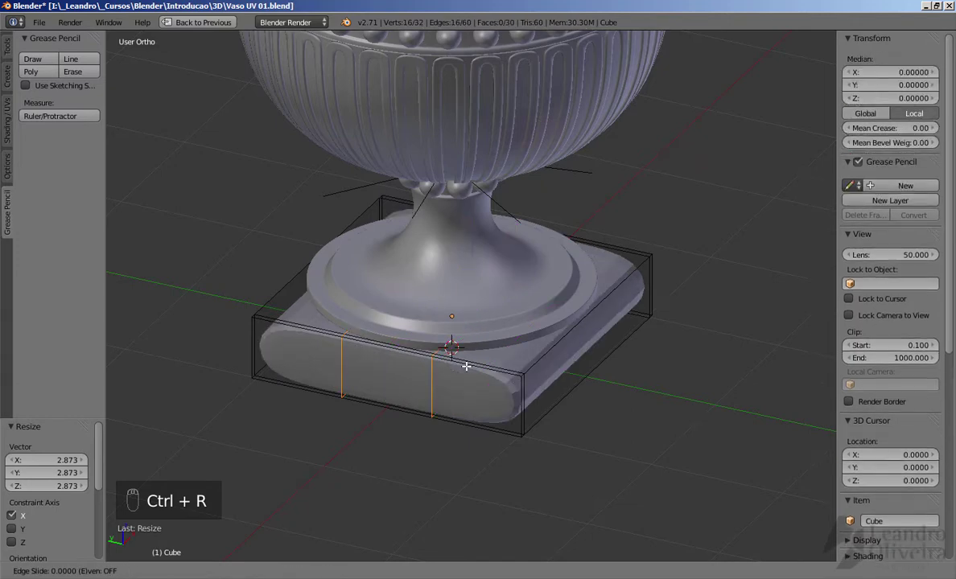
pyautogui.press('s')
pyautogui.press('y')
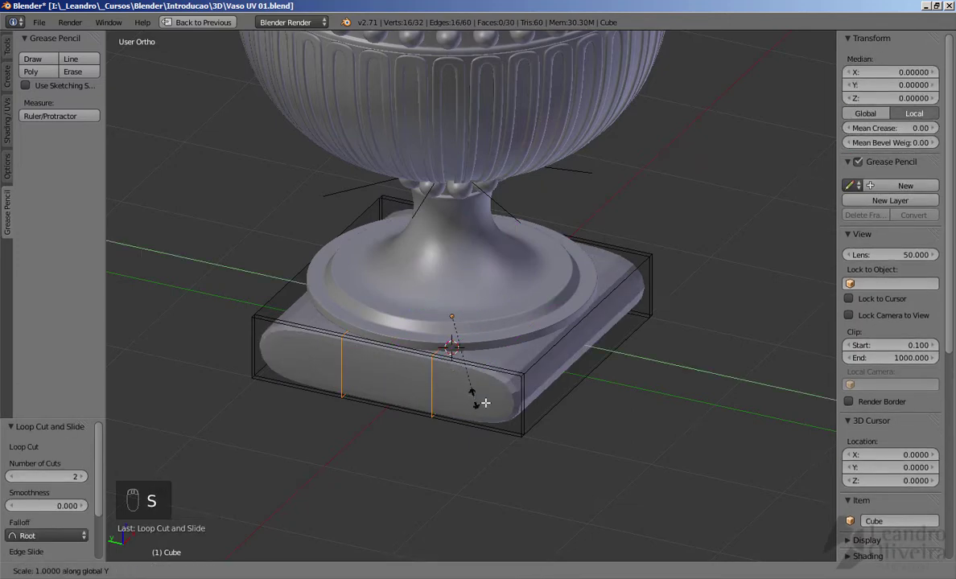
pyautogui.click(653, 463)
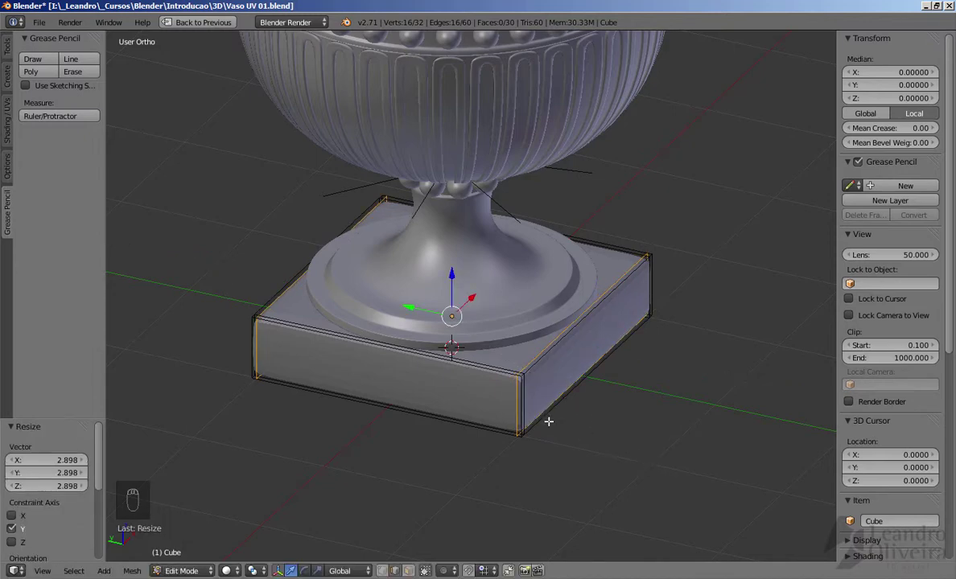
# Add two horizontal loop cuts around the block's sides and scale them about 2.49 along Z toward its top and bottom edges.
pyautogui.moveTo(550, 422); pyautogui.dragTo(509, 391, button='middle')
pyautogui.hotkey('ctrl', 'r')
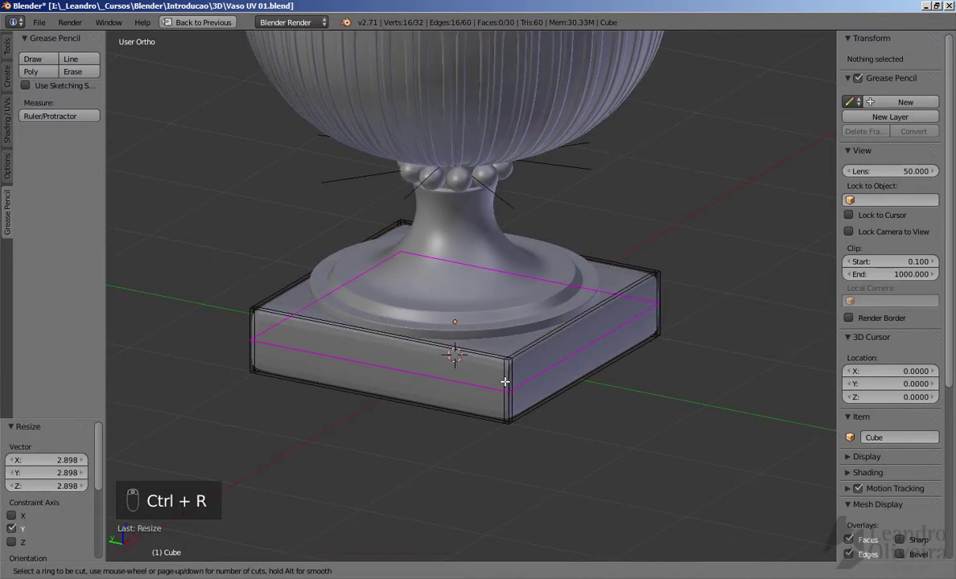
pyautogui.scroll(1, 505, 381)
pyautogui.click(505, 380)
pyautogui.rightClick(468, 355)
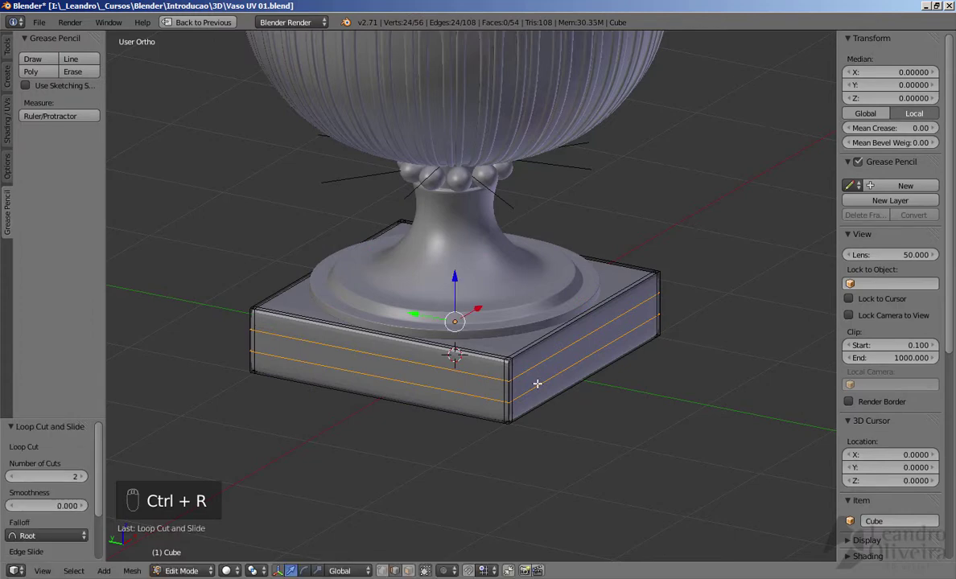
pyautogui.press('s')
pyautogui.press('z')
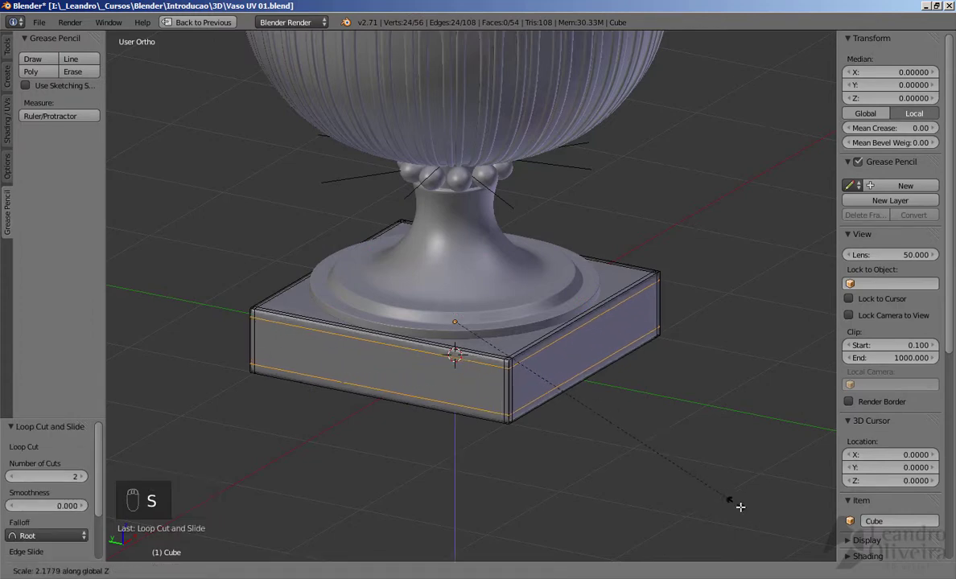
pyautogui.click(771, 524)
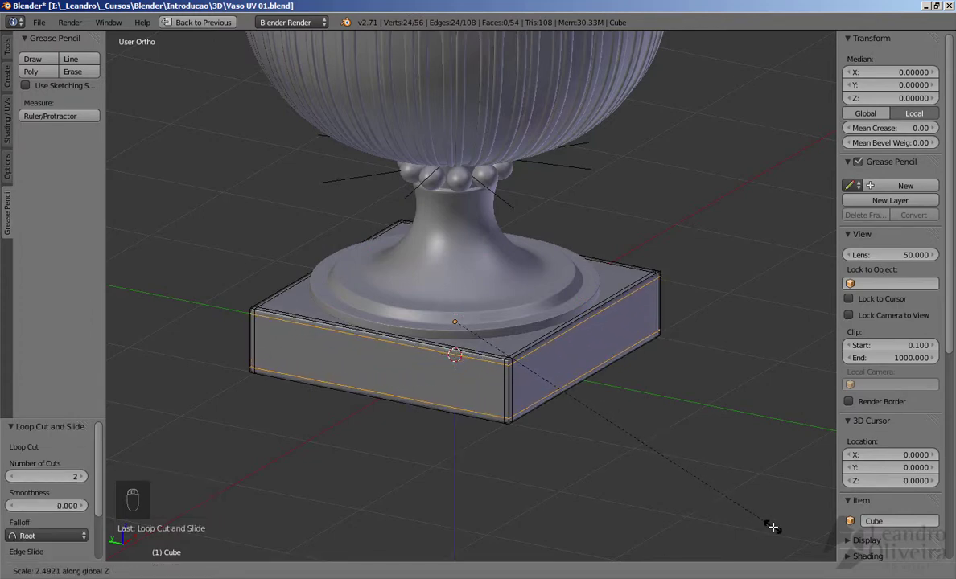
# Return to Object Mode, apply smooth shading to the base block, and restore the multi-area layout.
pyautogui.moveTo(486, 357); pyautogui.dragTo(425, 360, button='middle')
pyautogui.press('Tab')
pyautogui.scroll(3, 425, 360)
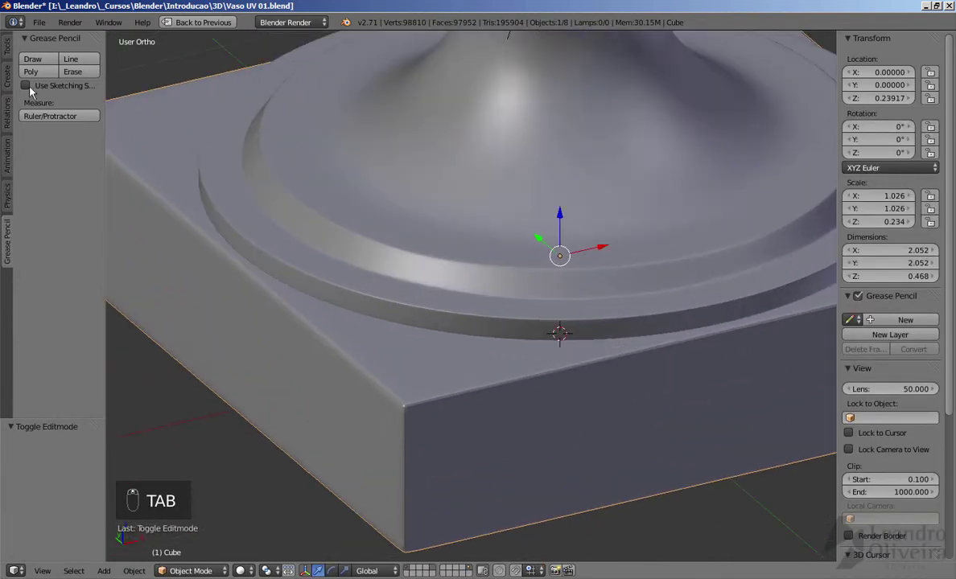
pyautogui.click(7, 46)
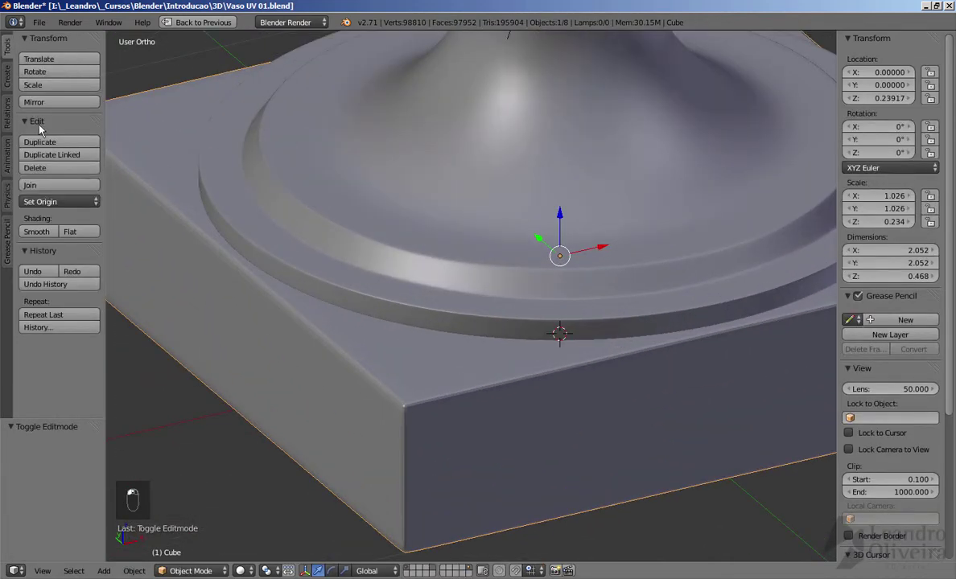
pyautogui.click(37, 231)
pyautogui.hotkey('shift', 'space')
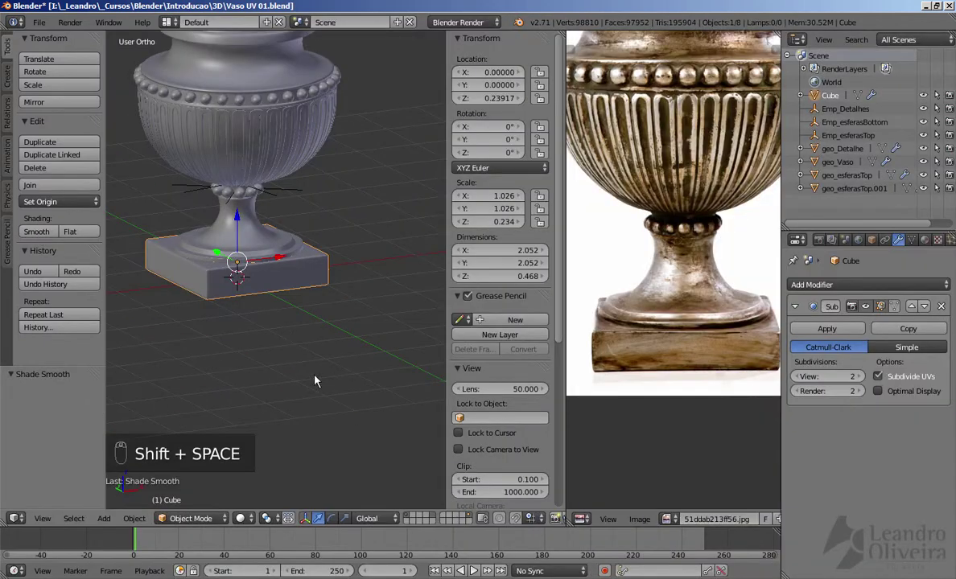
# Rename the base block object as geo_Base.
pyautogui.scroll(2, 327, 222)
pyautogui.keyDown('shift'); pyautogui.moveTo(326, 222); pyautogui.dragTo(362, 257, button='middle'); pyautogui.keyUp('shift')
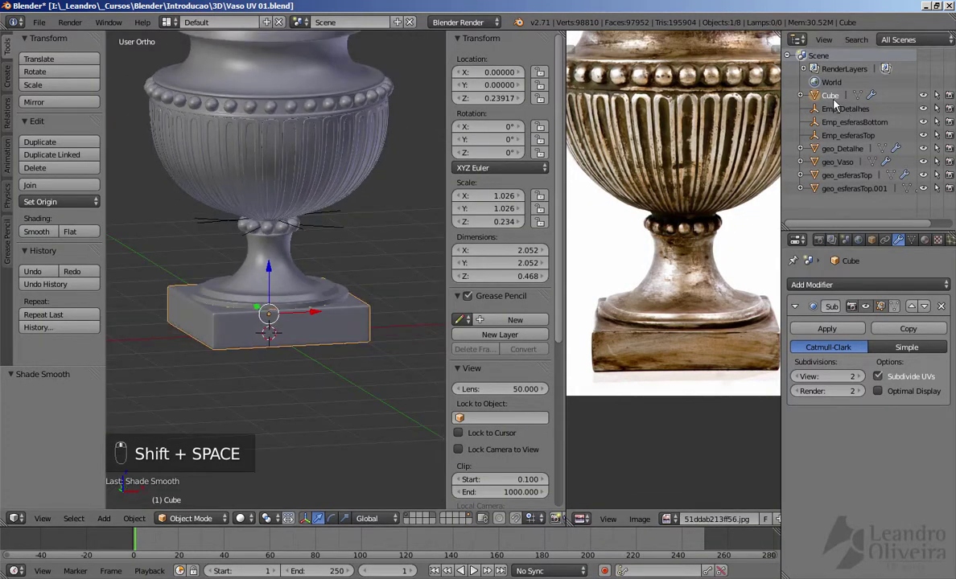
pyautogui.doubleClick(830, 95)
pyautogui.press('BackSpace')
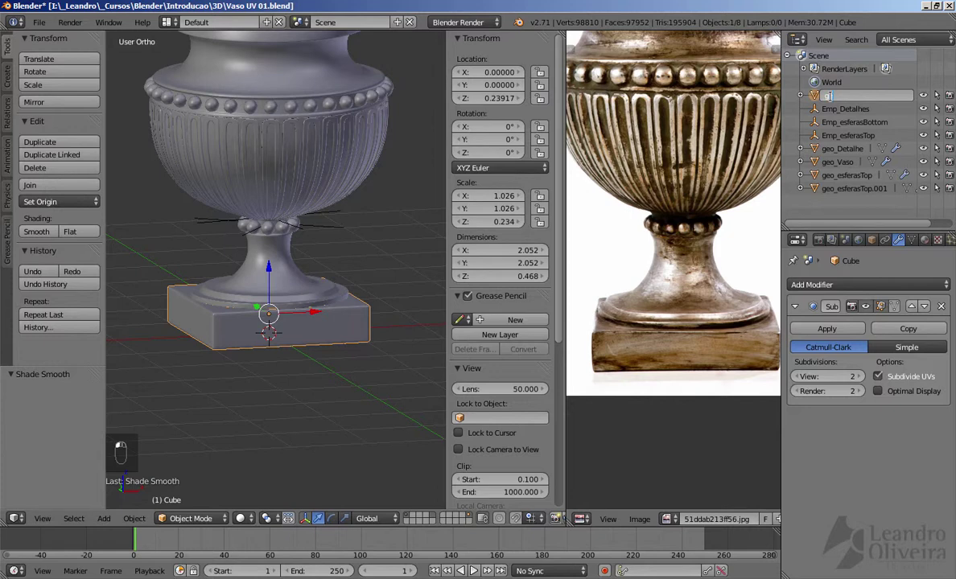
pyautogui.write('geo_Base')
pyautogui.press('Return')
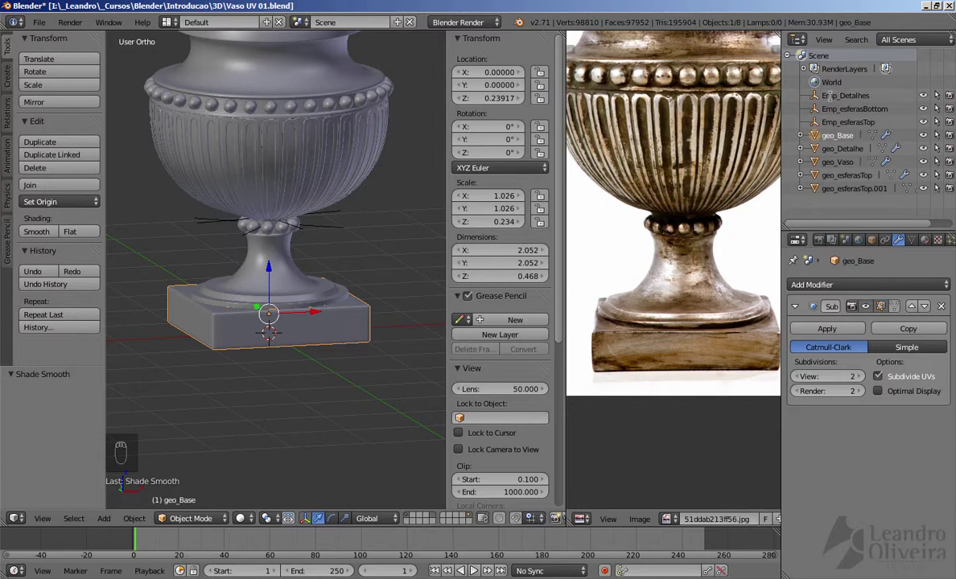
# Rename the geo_esferasTop.001 object as geo_esferasBottom.
pyautogui.click(856, 190)
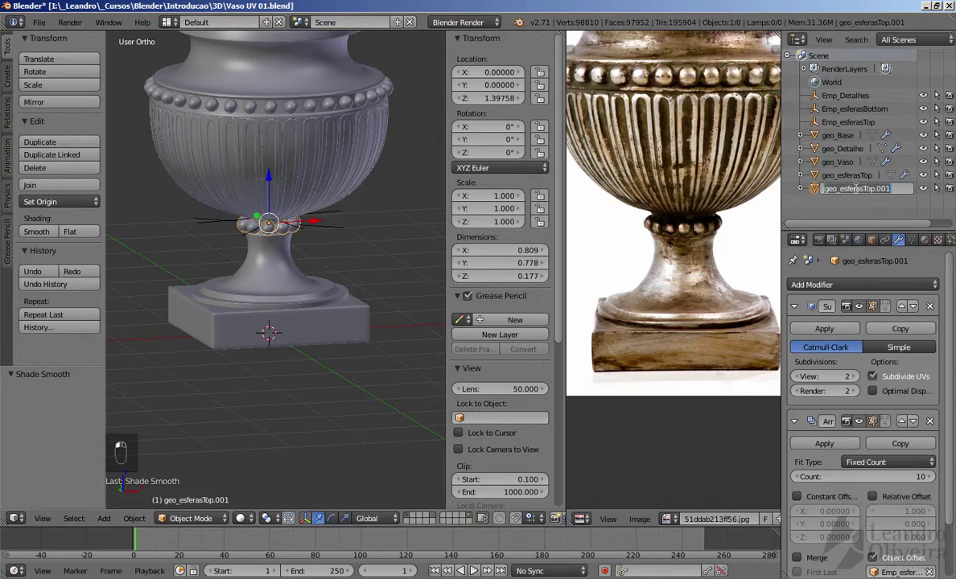
pyautogui.doubleClick(857, 188)
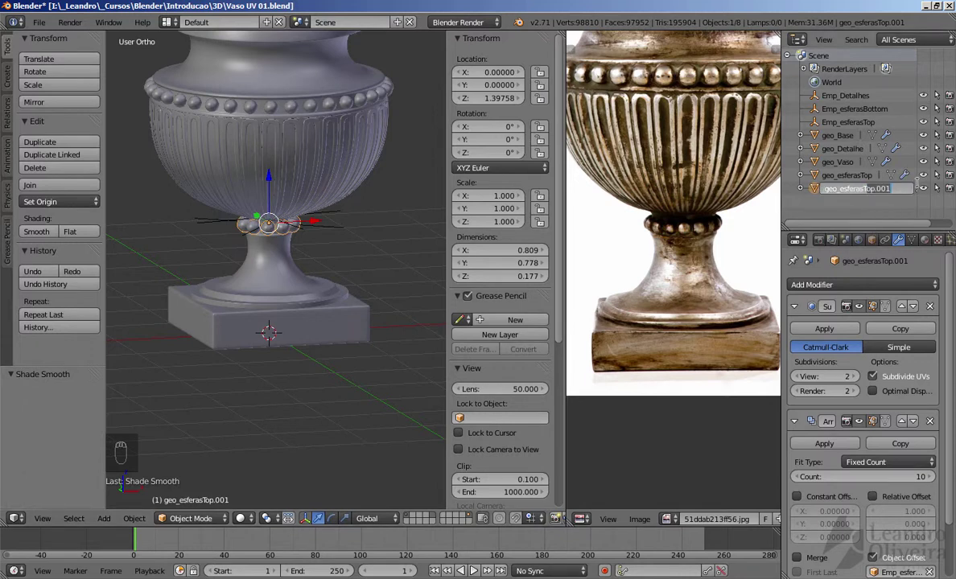
pyautogui.press('BackSpace')
pyautogui.press('BackSpace')
pyautogui.press('BackSpace')
pyautogui.press('BackSpace')
pyautogui.press('BackSpace')
pyautogui.press('BackSpace')
pyautogui.press('BackSpace')
pyautogui.write('Bo')
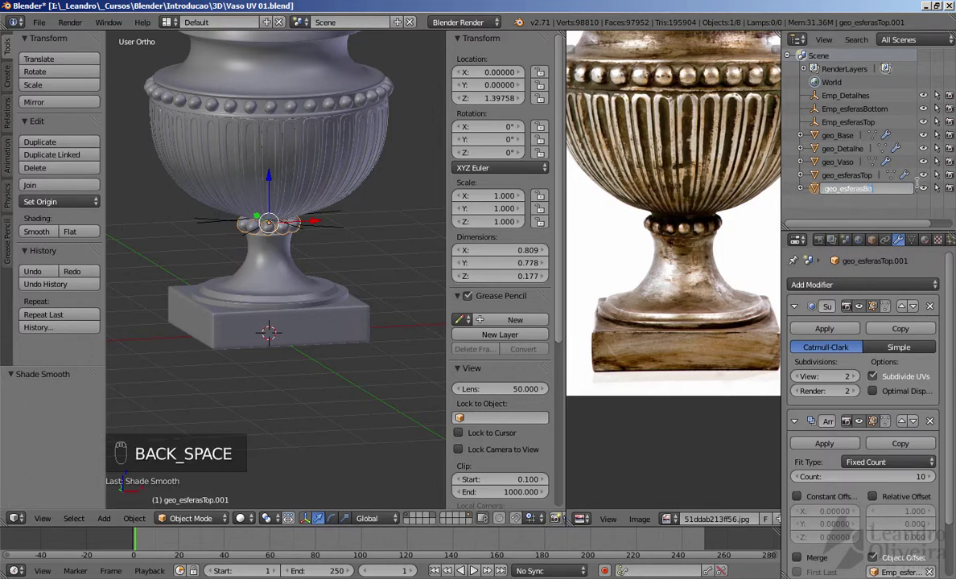
pyautogui.write('ttom')
pyautogui.click(916, 184)
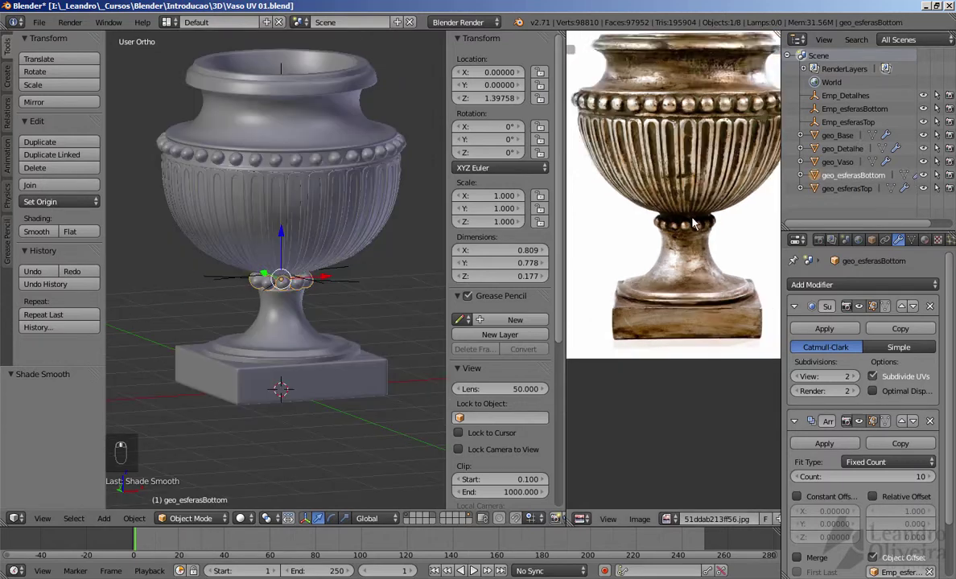
# Join the reference image area into the 3D viewport so the vase view fills both areas.
pyautogui.scroll(-3, 579, 64)
pyautogui.scroll(2, 580, 65)
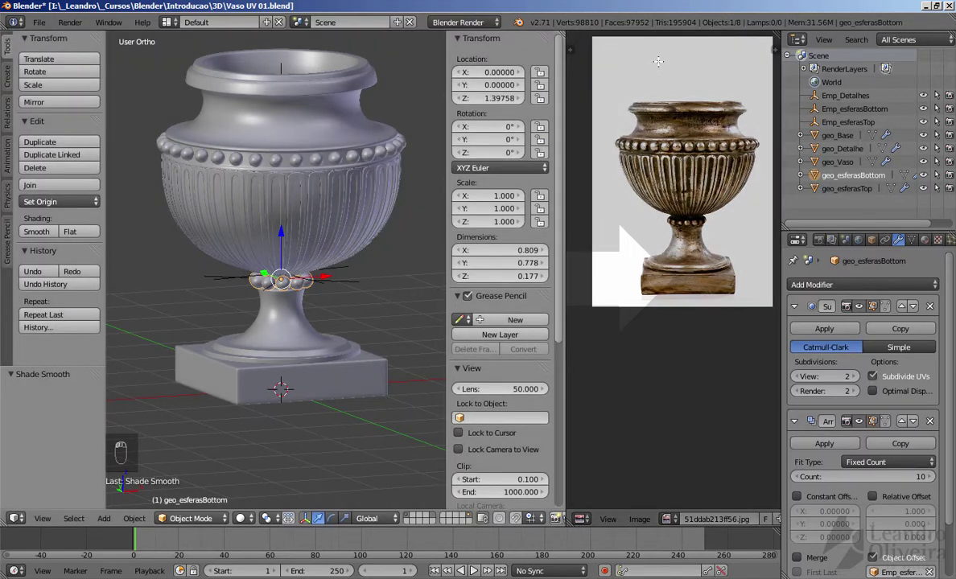
pyautogui.moveTo(659, 62); pyautogui.dragTo(604, 109)
pyautogui.scroll(-5, 499, 281)
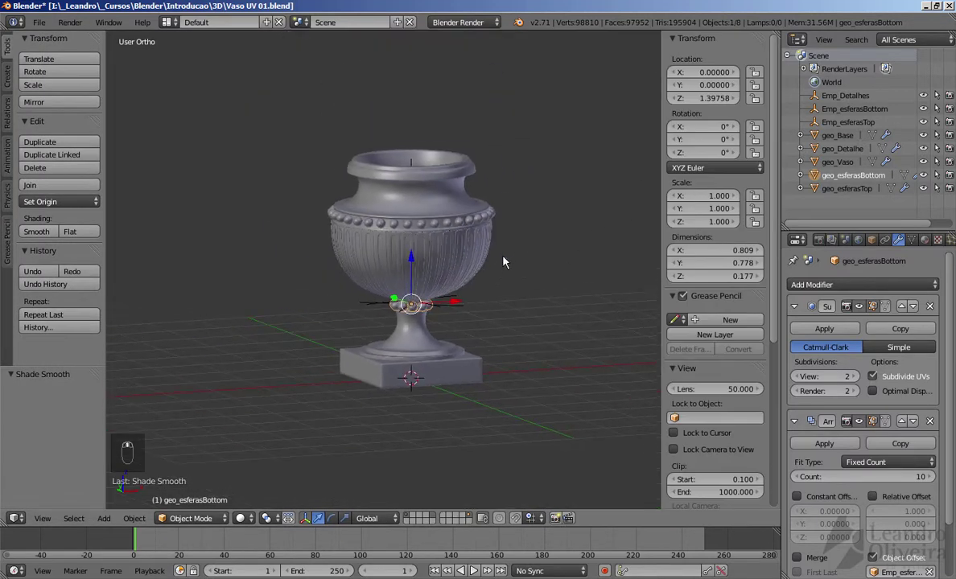
pyautogui.keyDown('shift'); pyautogui.moveTo(503, 262); pyautogui.dragTo(462, 186, button='middle'); pyautogui.keyUp('shift')
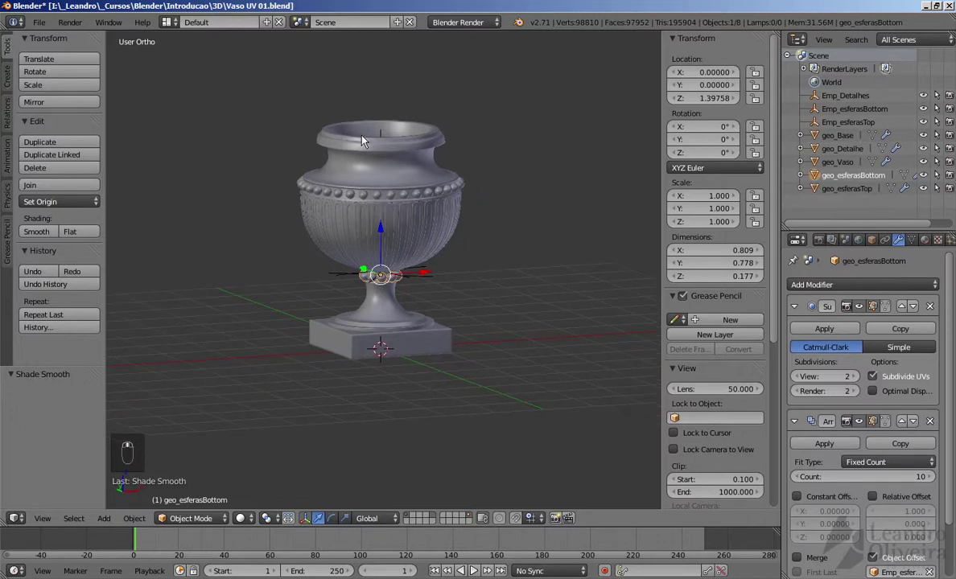
# Split the 3D viewport into two side-by-side views and hide the tool shelf and properties region in the new one.
pyautogui.moveTo(777, 33); pyautogui.dragTo(484, 201)
pyautogui.press('t')
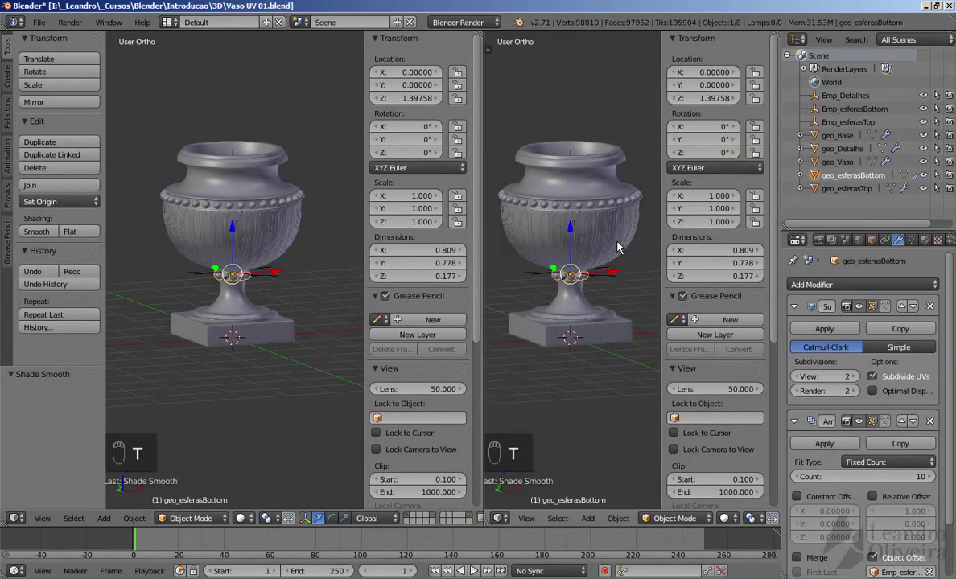
pyautogui.press('n')
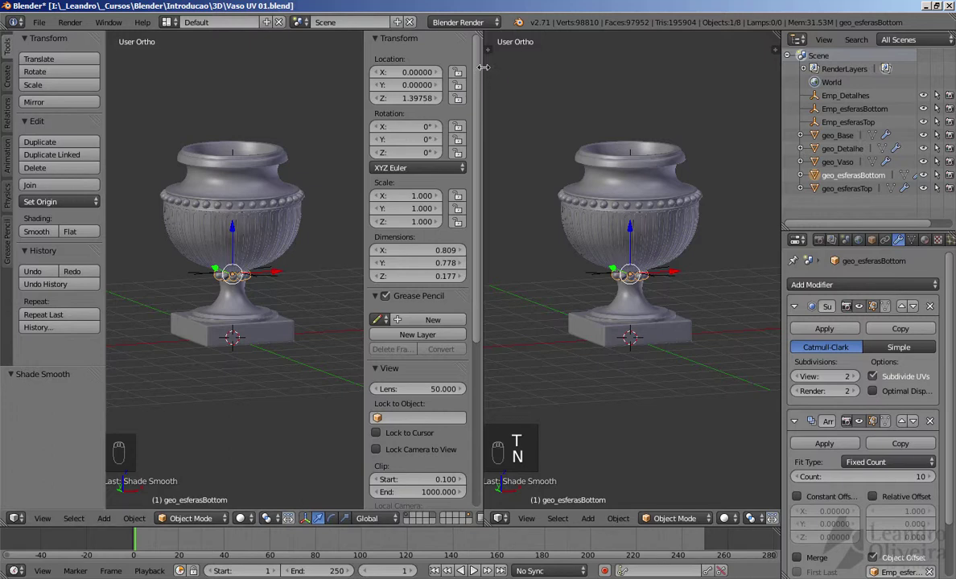
# Join the two side-by-side 3D views into a single viewport, keeping the one with the tool shelf and properties region.
pyautogui.rightClick(484, 68)
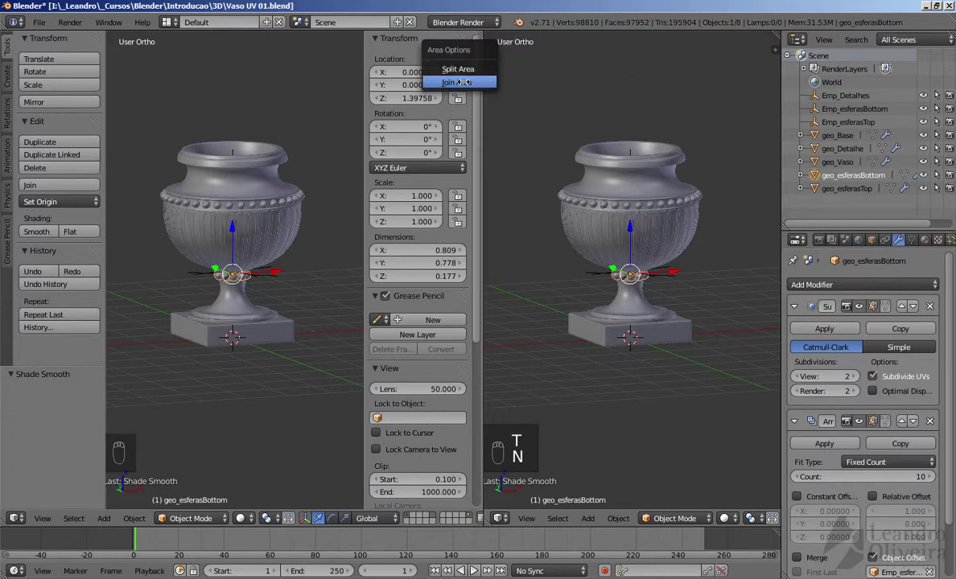
pyautogui.click(461, 83)
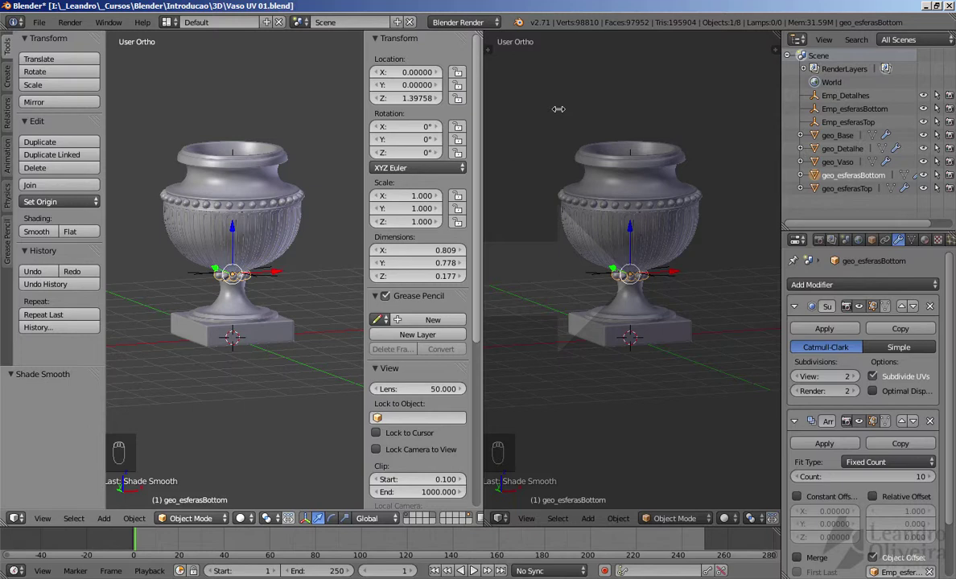
pyautogui.click(559, 109)
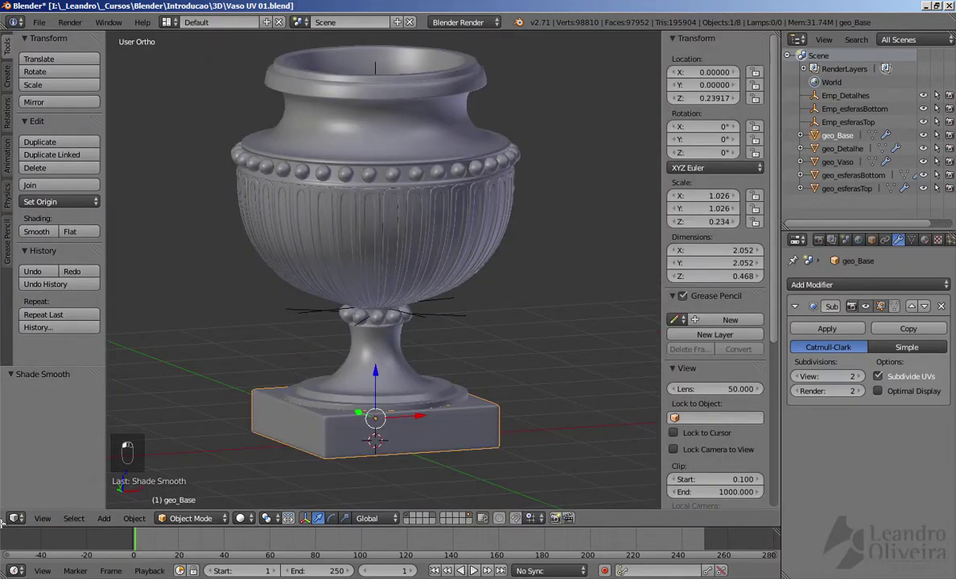
# Split the 3D viewport horizontally and switch the lower area to the UV/Image Editor.
pyautogui.moveTo(3, 483); pyautogui.dragTo(3, 304)
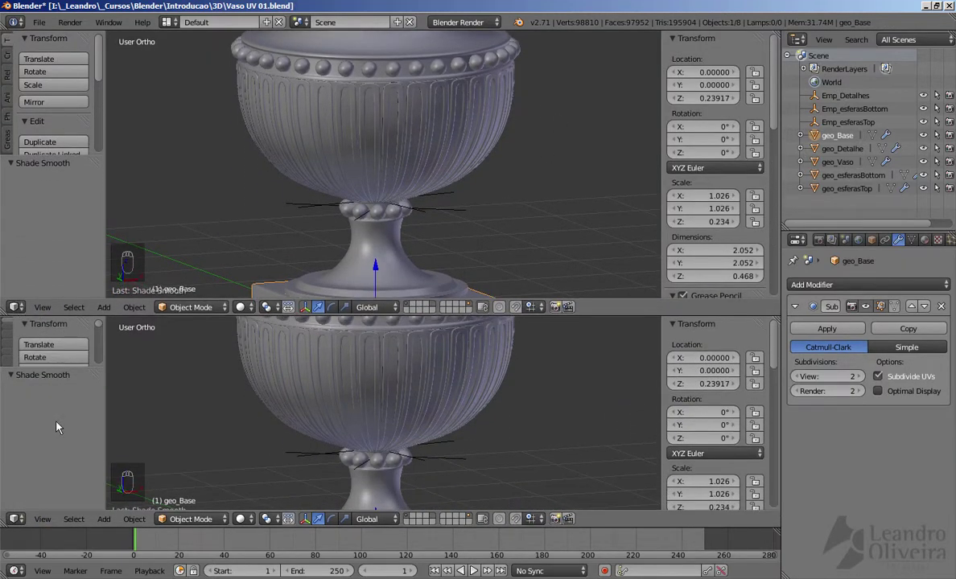
pyautogui.click(16, 519)
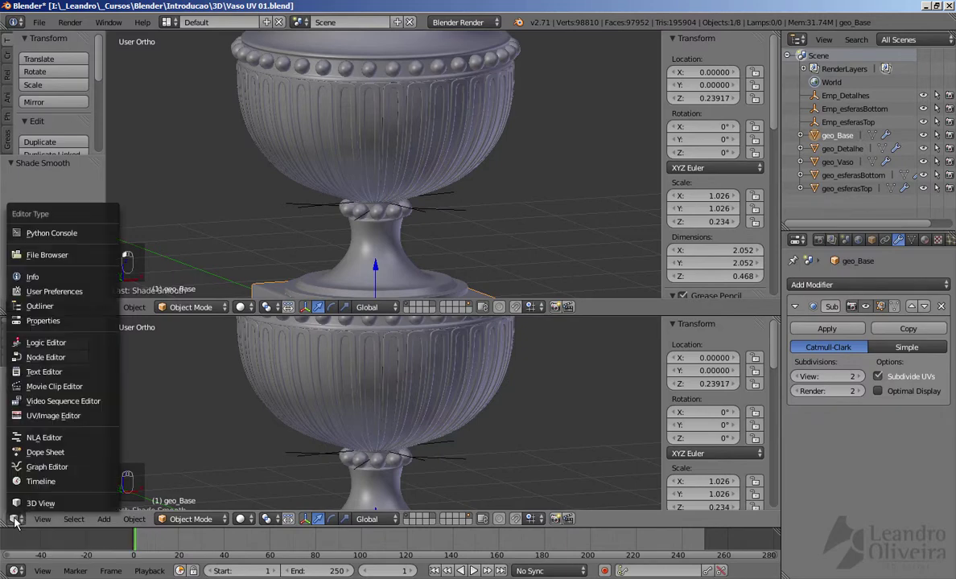
pyautogui.click(32, 416)
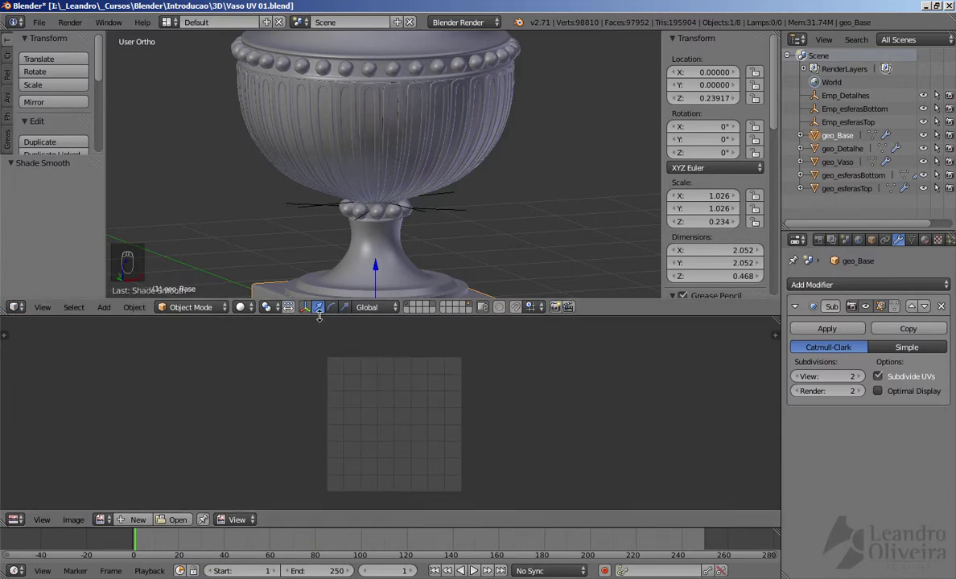
# Enlarge the 3D viewport above the UV/Image Editor and isolate the base block in local view.
pyautogui.moveTo(320, 316); pyautogui.dragTo(319, 350)
pyautogui.keyDown('shift'); pyautogui.moveTo(346, 266); pyautogui.dragTo(354, 208, button='middle'); pyautogui.keyUp('shift')
pyautogui.scroll(1, 365, 225)
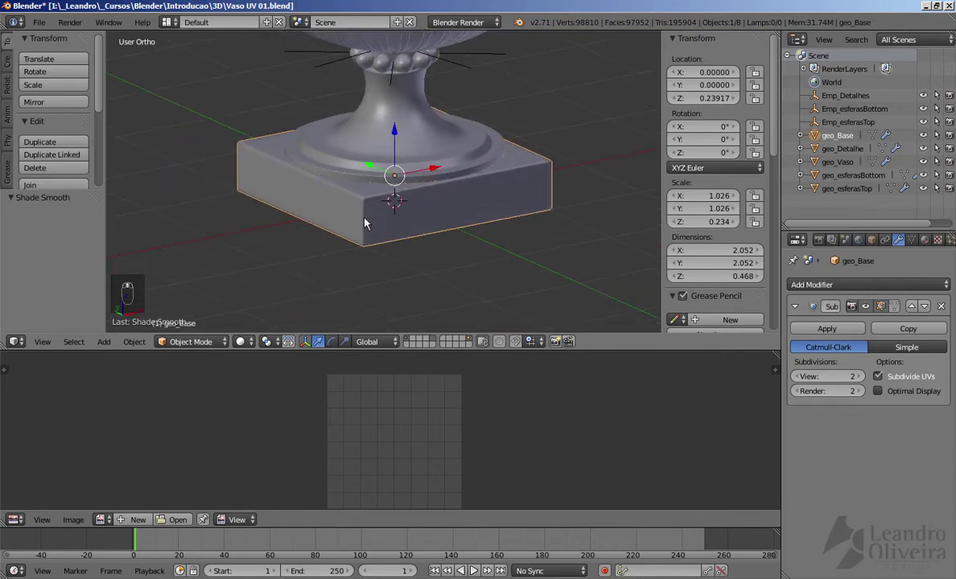
pyautogui.press('KP_Divide')
pyautogui.moveTo(366, 222); pyautogui.dragTo(393, 239, button='middle')
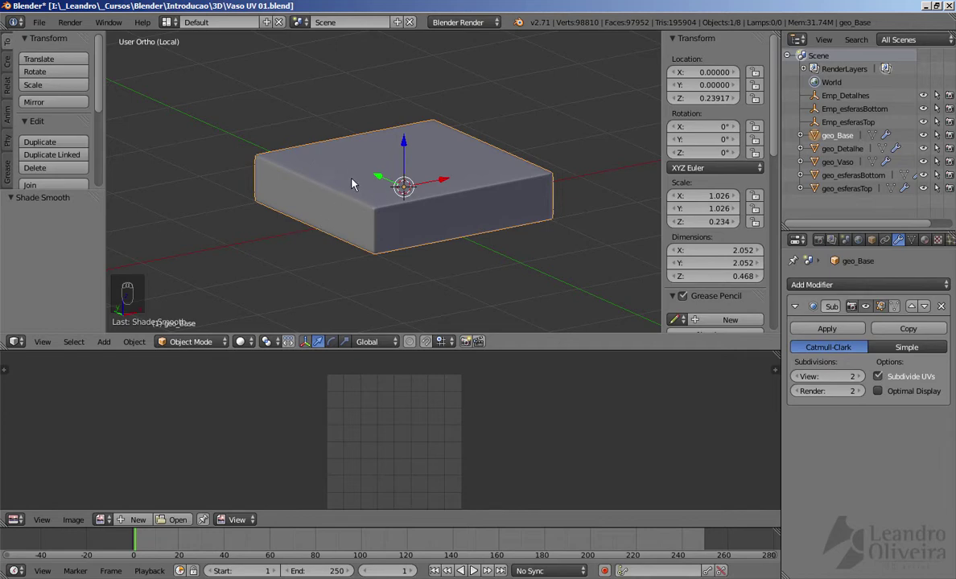
pyautogui.moveTo(337, 178); pyautogui.dragTo(360, 197, button='middle')
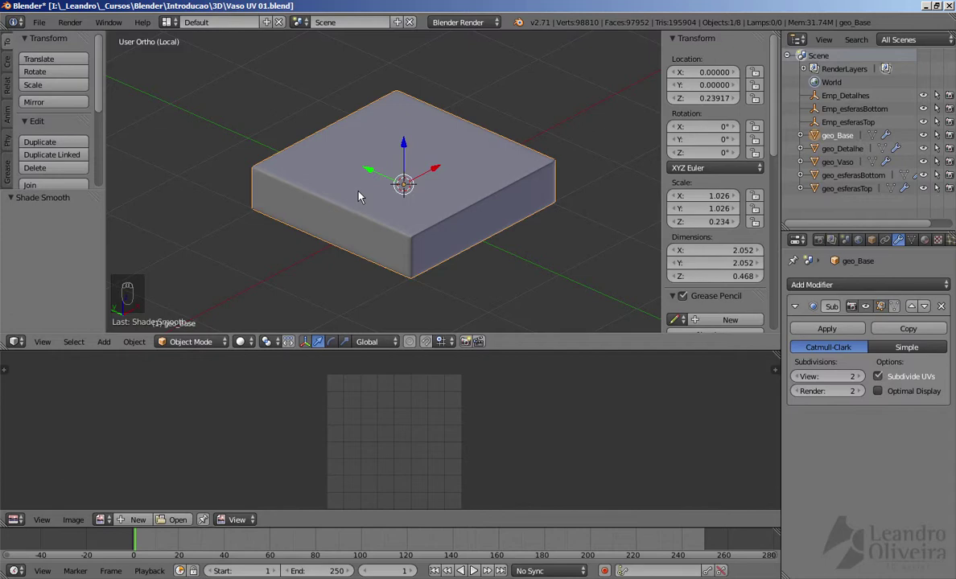
pyautogui.scroll(1, 363, 198)
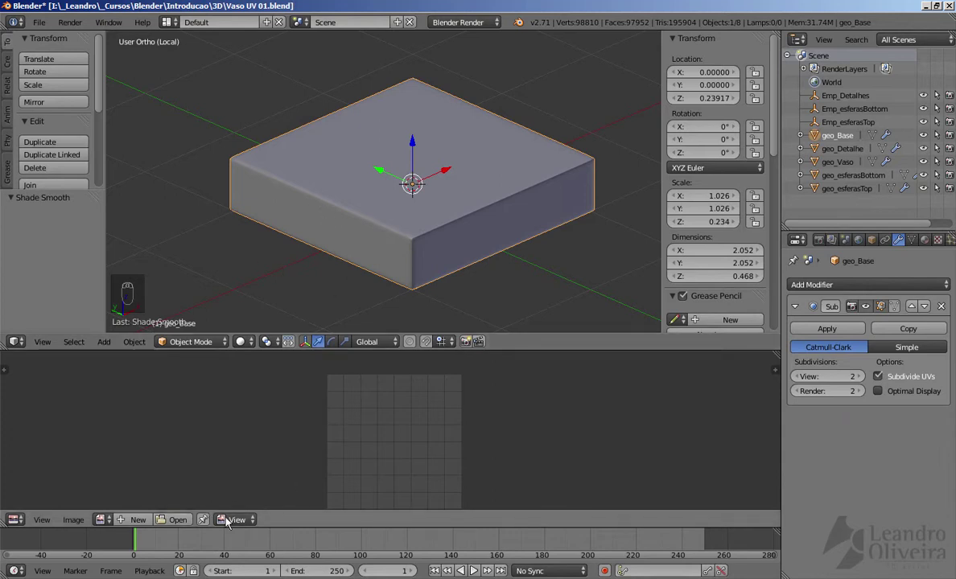
# Create a new image named grid with the Color Grid generated type in the UV/Image Editor.
pyautogui.click(133, 521)
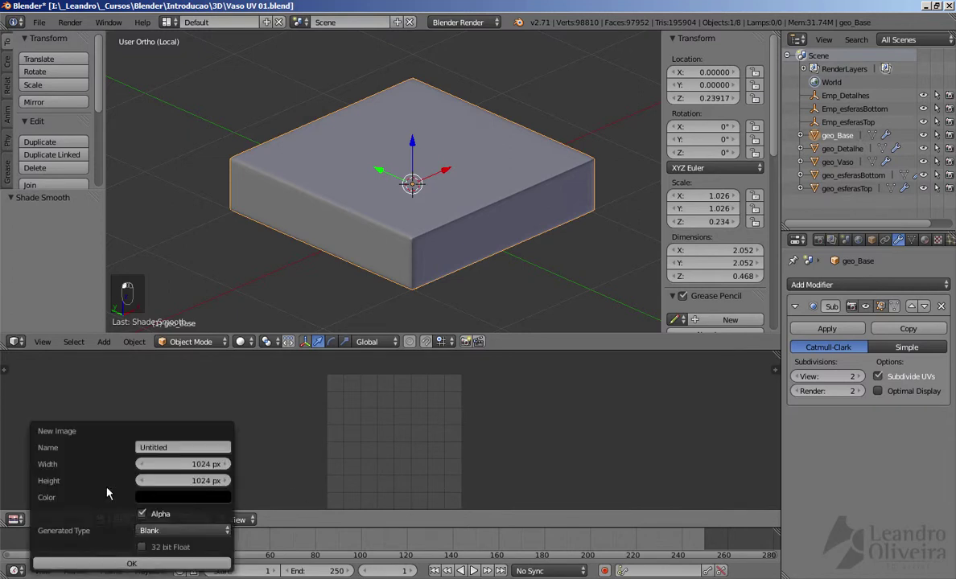
pyautogui.doubleClick(173, 448)
pyautogui.write('grid')
pyautogui.click(203, 532)
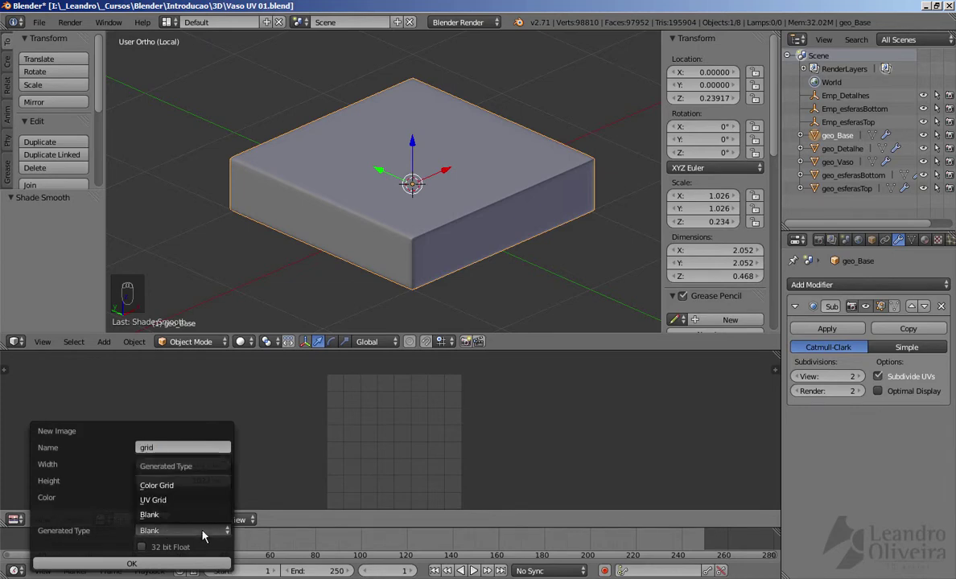
pyautogui.click(170, 486)
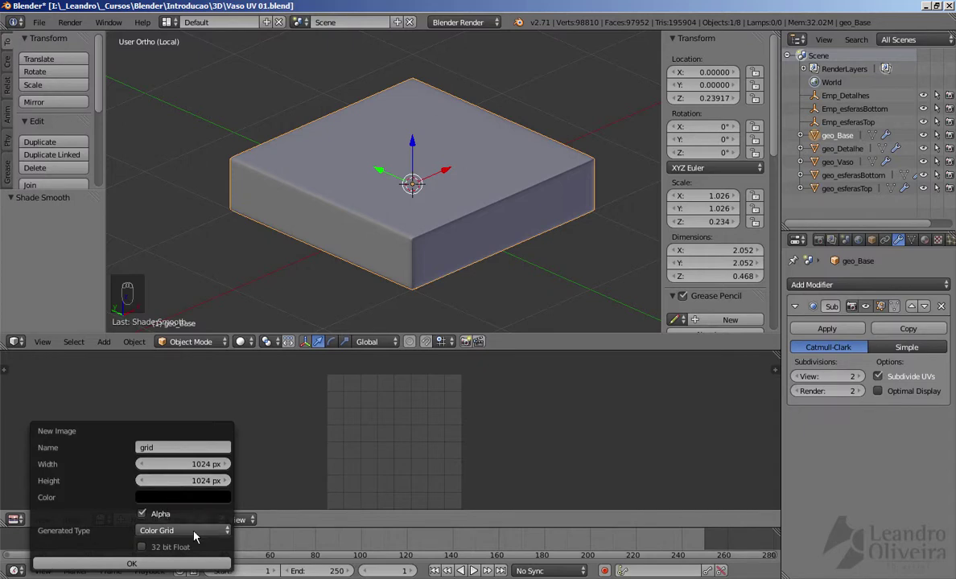
pyautogui.click(131, 563)
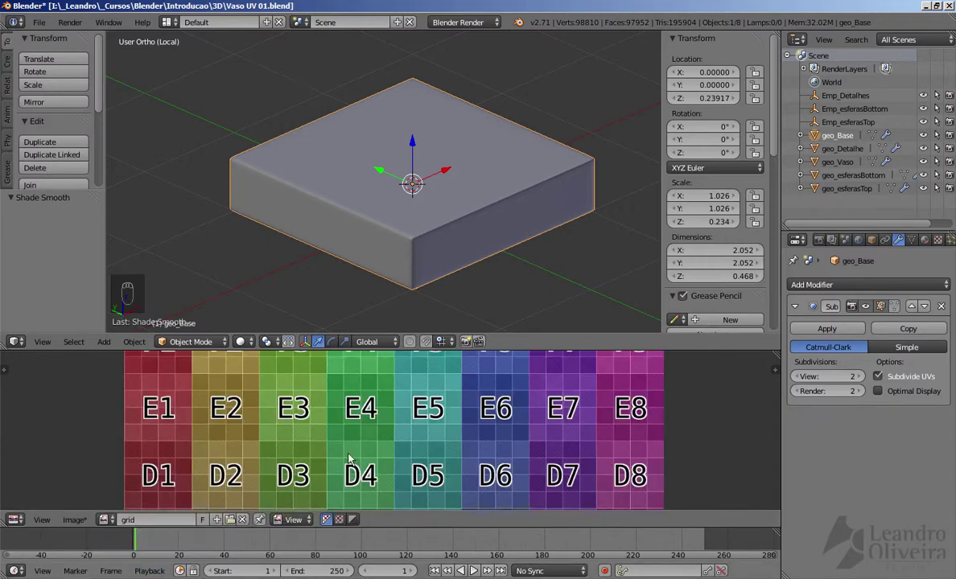
pyautogui.scroll(-5, 362, 449)
pyautogui.scroll(-3, 362, 449)
pyautogui.scroll(5, 360, 435)
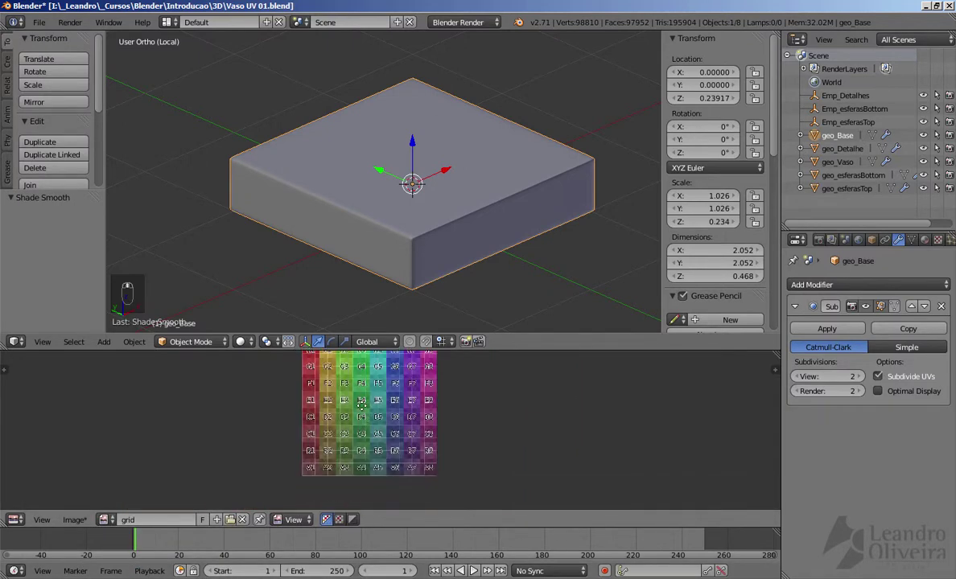
pyautogui.scroll(-4, 428, 432)
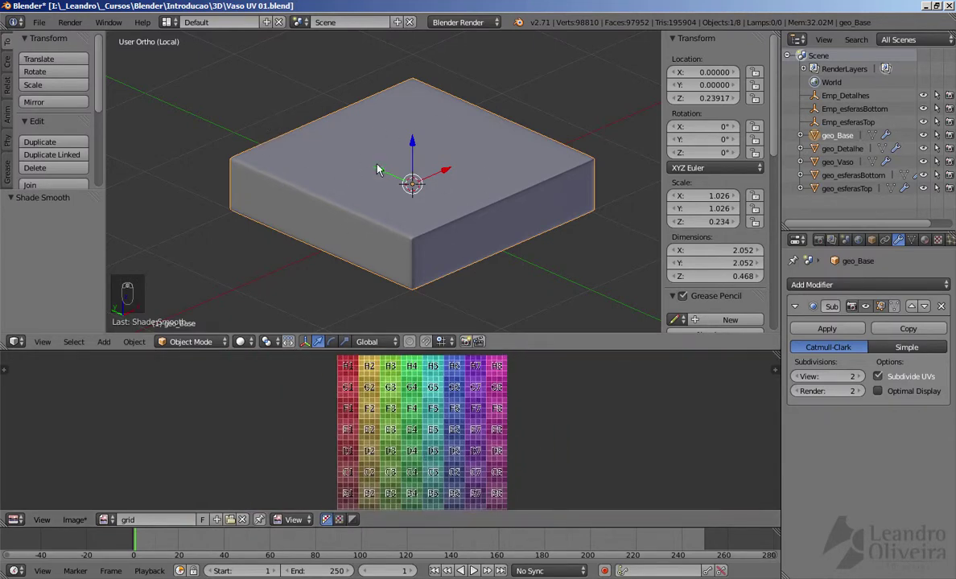
# Set the viewport shading to Texture and add a new material to the base block.
pyautogui.click(241, 342)
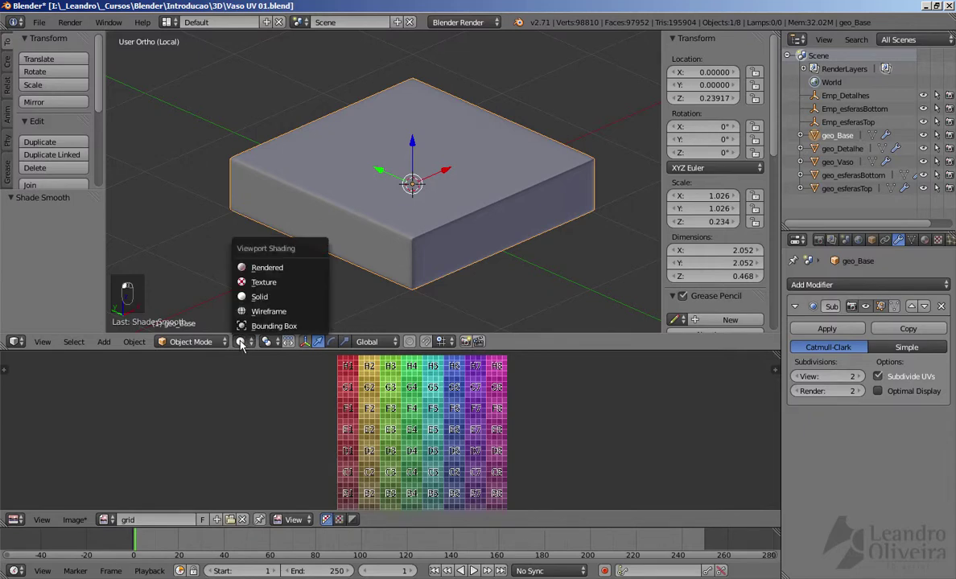
pyautogui.click(259, 282)
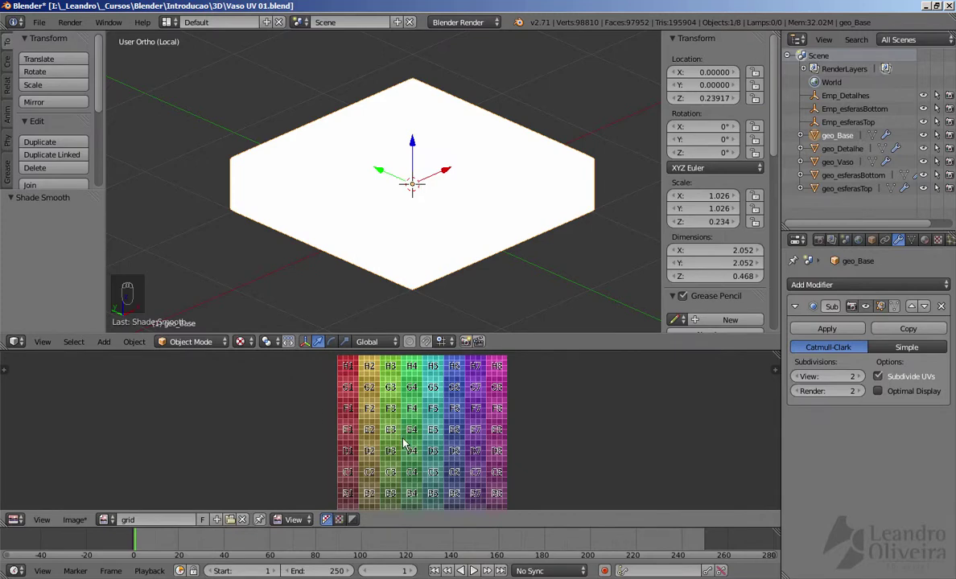
pyautogui.click(924, 241)
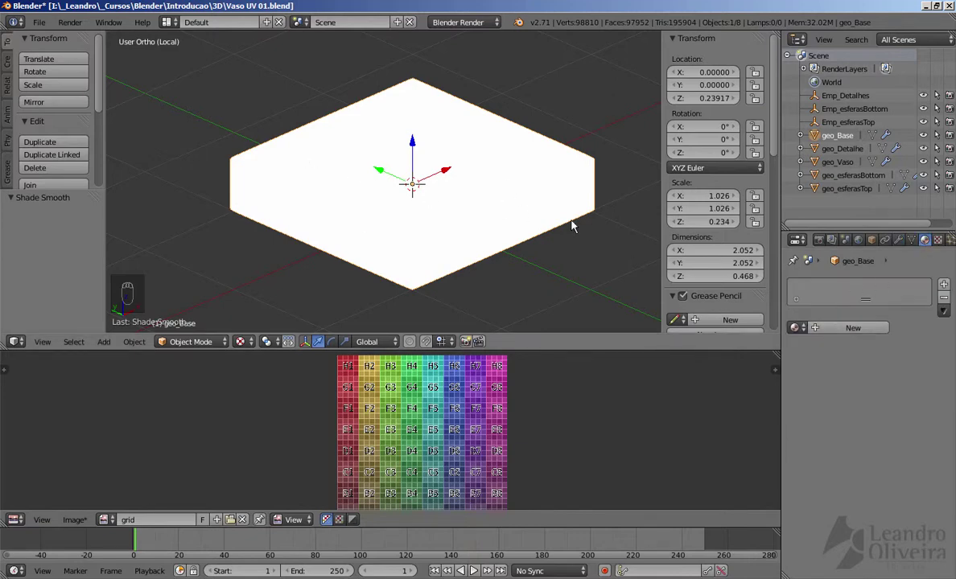
pyautogui.click(844, 329)
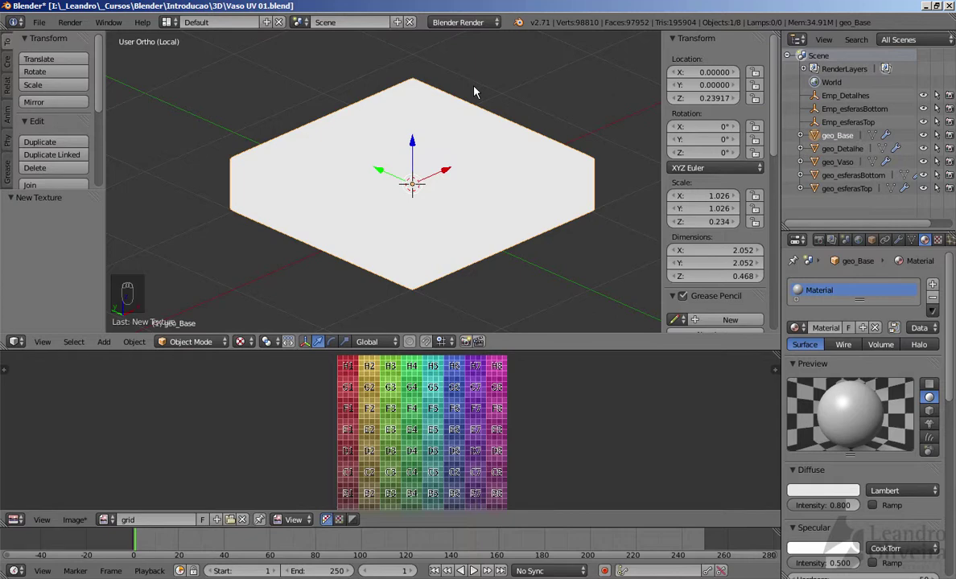
# Switch the render engine to Cycles Render and replace the base block's material with a new one.
pyautogui.click(489, 22)
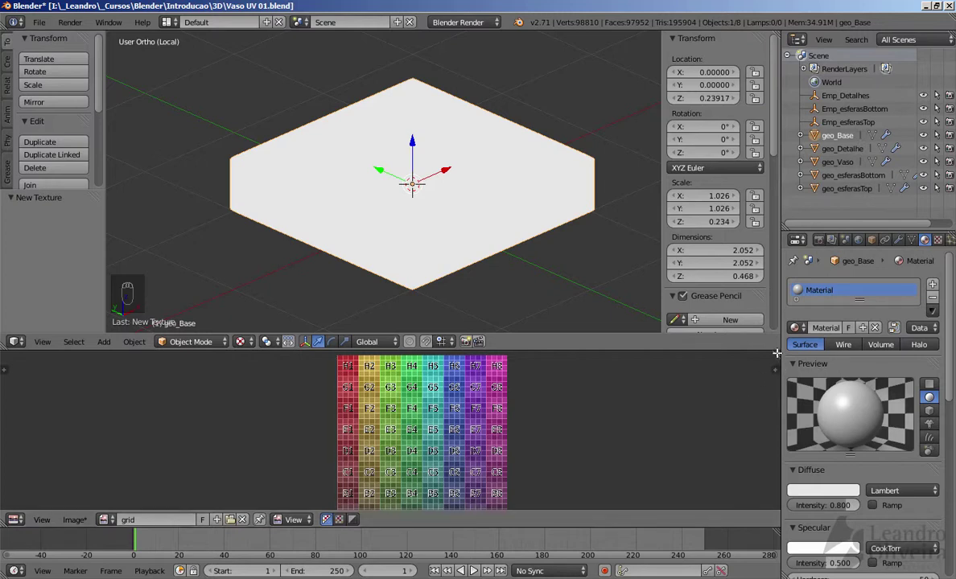
pyautogui.click(455, 24)
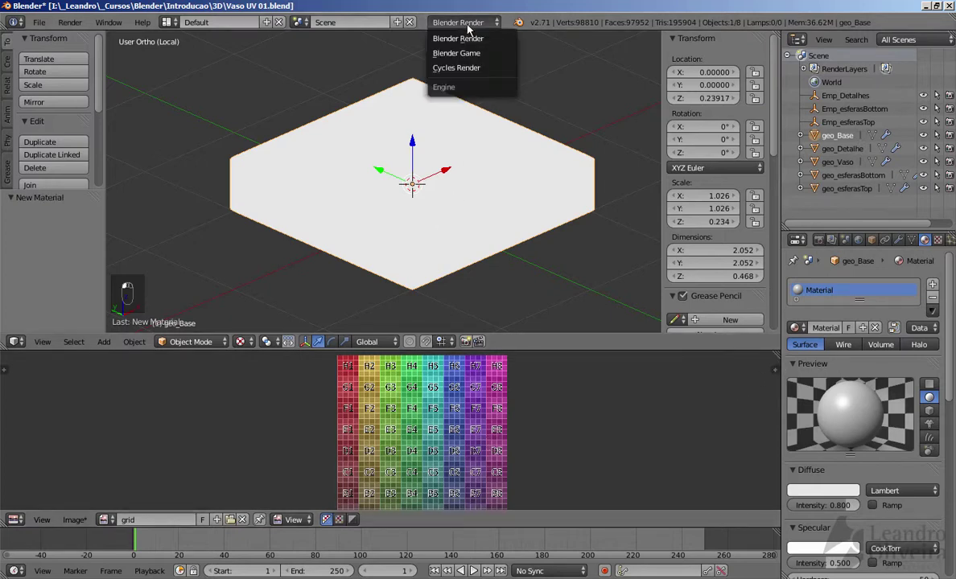
pyautogui.click(459, 69)
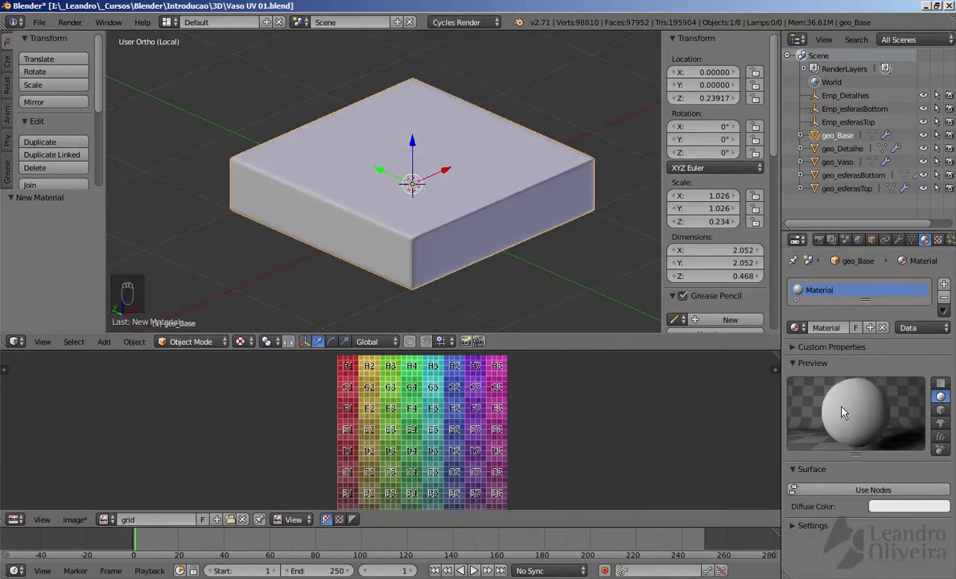
pyautogui.click(882, 330)
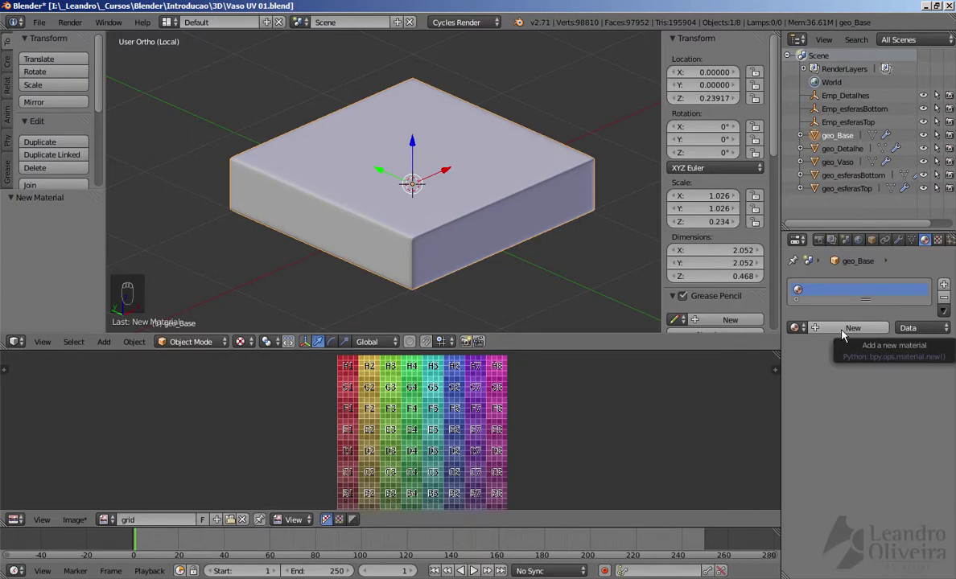
pyautogui.click(846, 330)
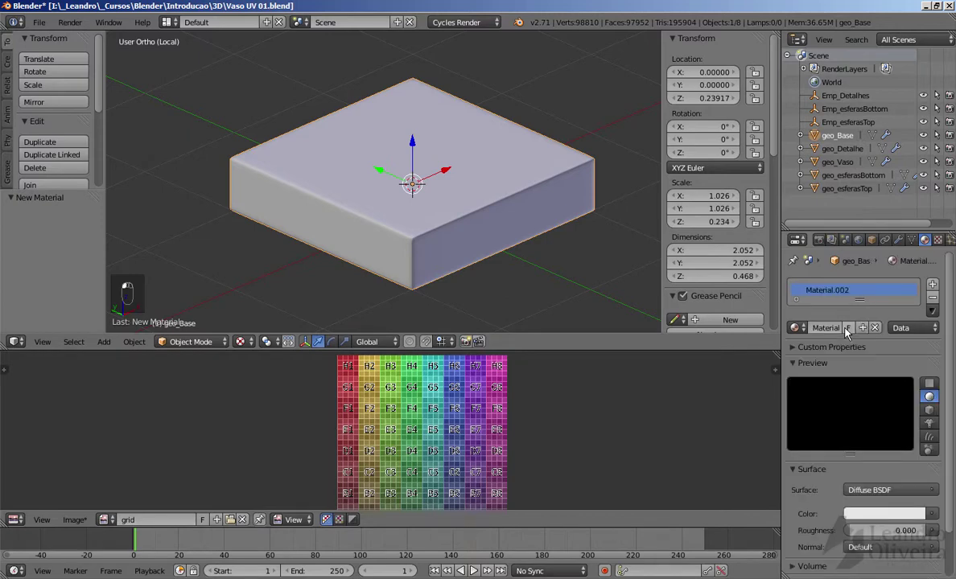
pyautogui.click(800, 363)
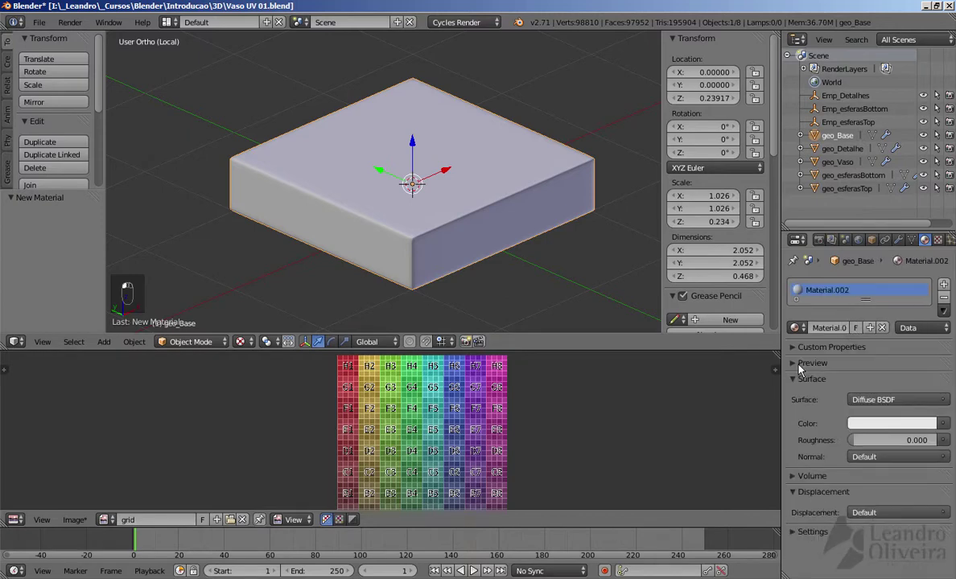
pyautogui.click(800, 366)
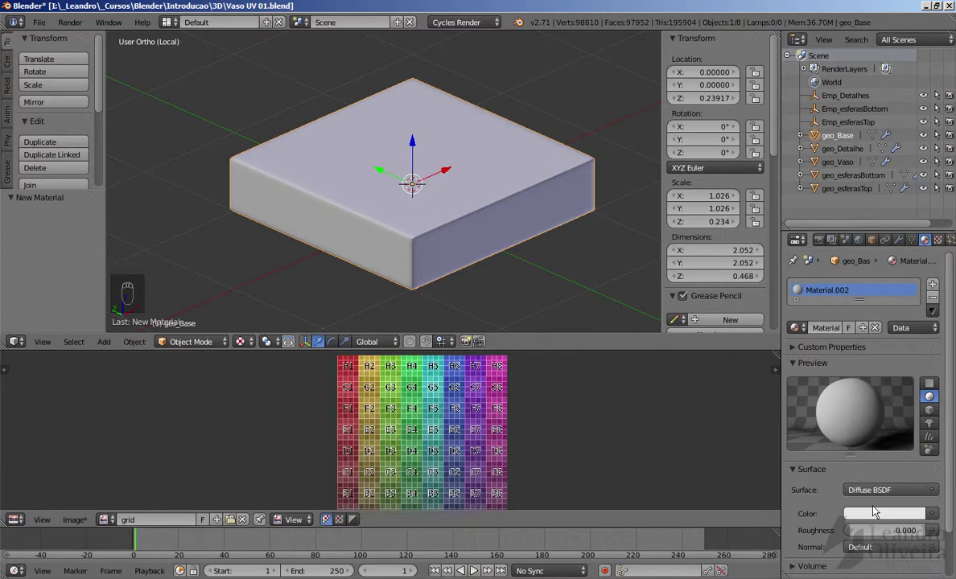
# Set the material's diffuse color to an Image Texture that uses the grid image.
pyautogui.click(931, 515)
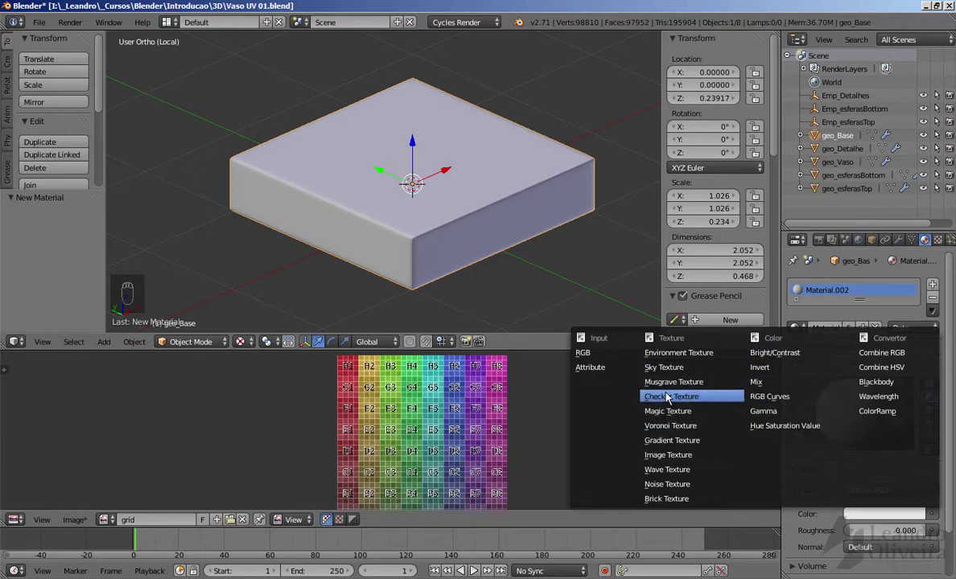
pyautogui.click(670, 456)
pyautogui.scroll(-3, 845, 467)
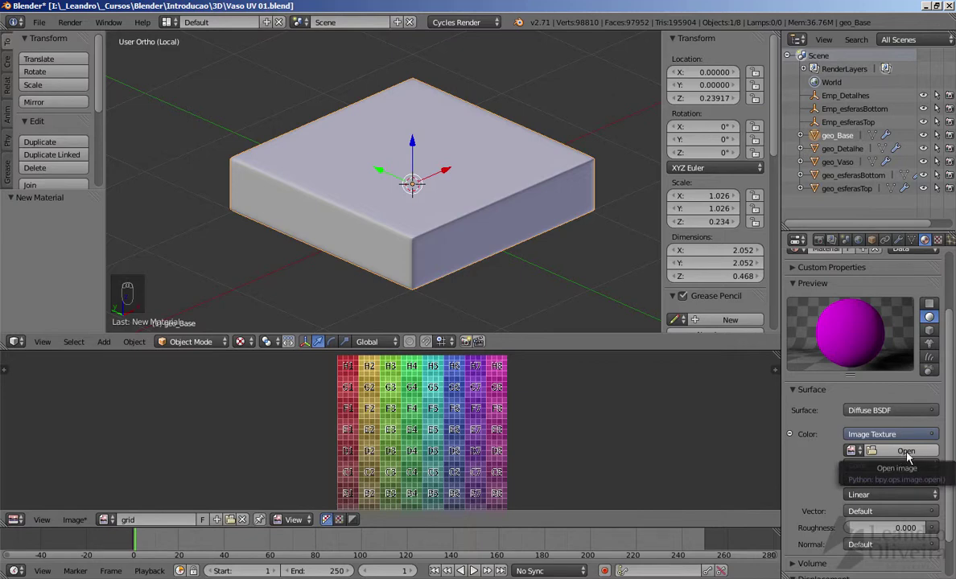
pyautogui.click(851, 451)
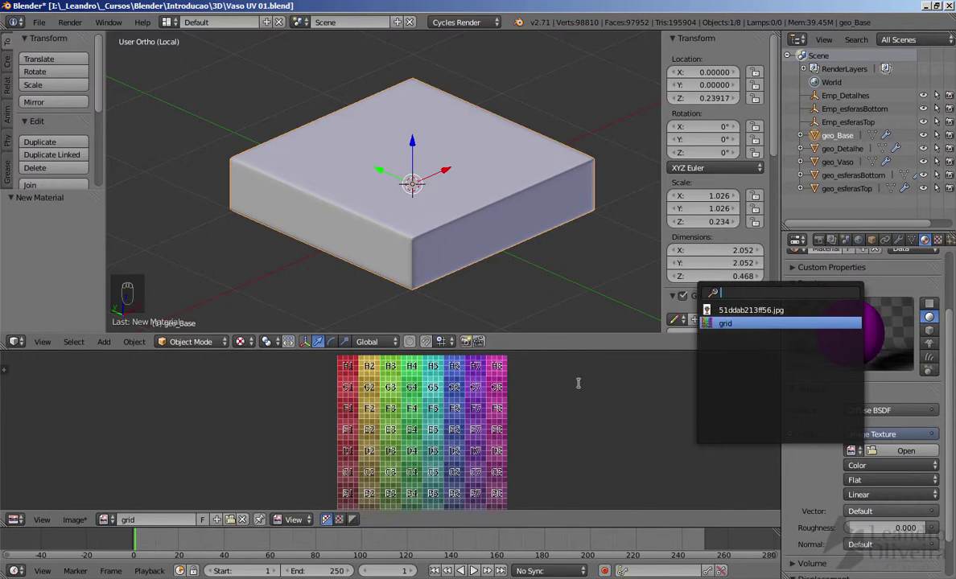
pyautogui.click(727, 322)
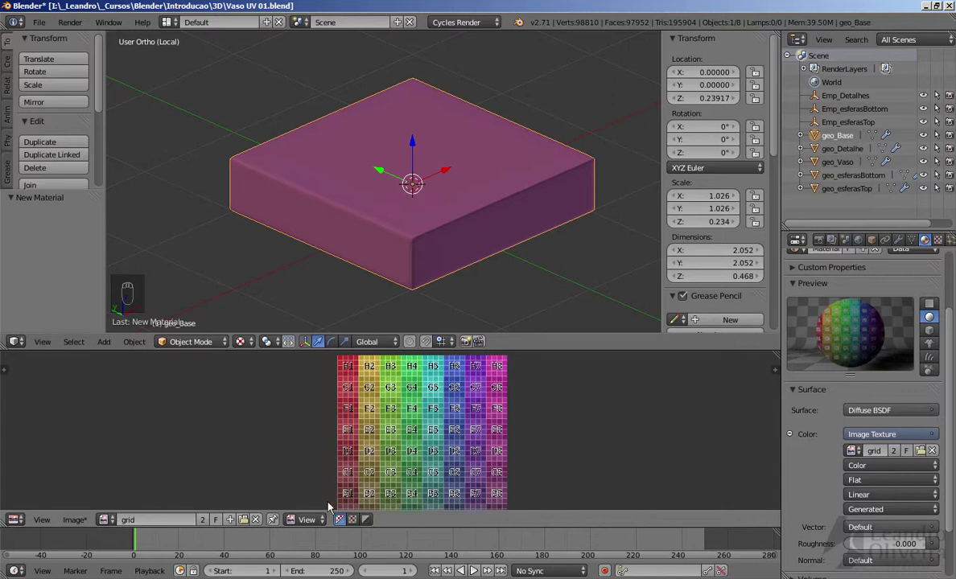
# Save the grid image as grid.png in the project's 3D folder.
pyautogui.click(74, 521)
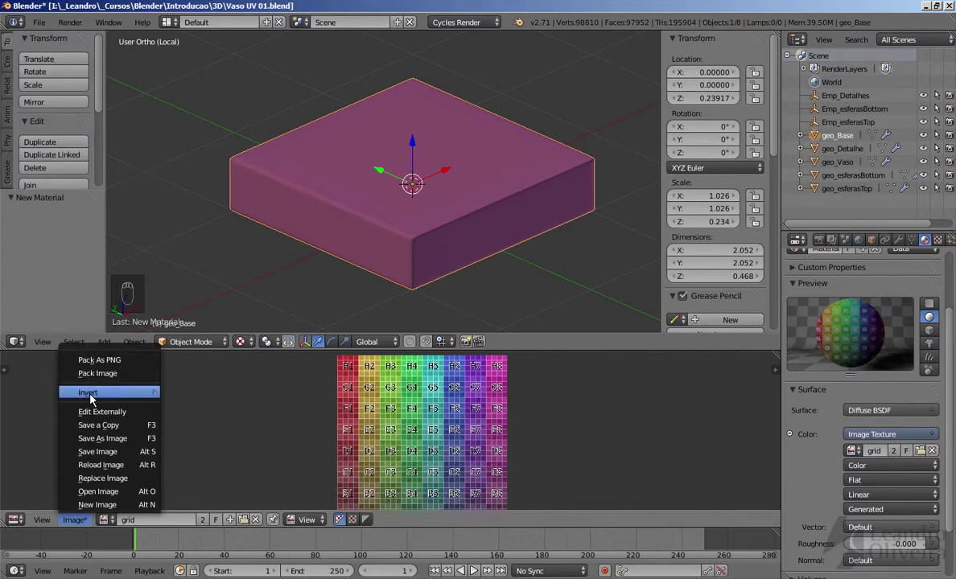
pyautogui.click(102, 441)
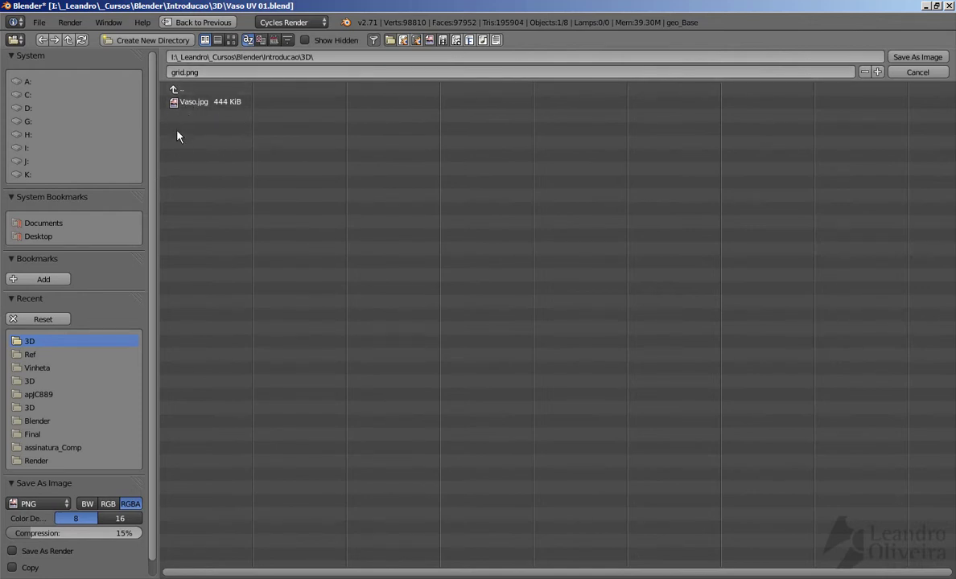
pyautogui.click(893, 57)
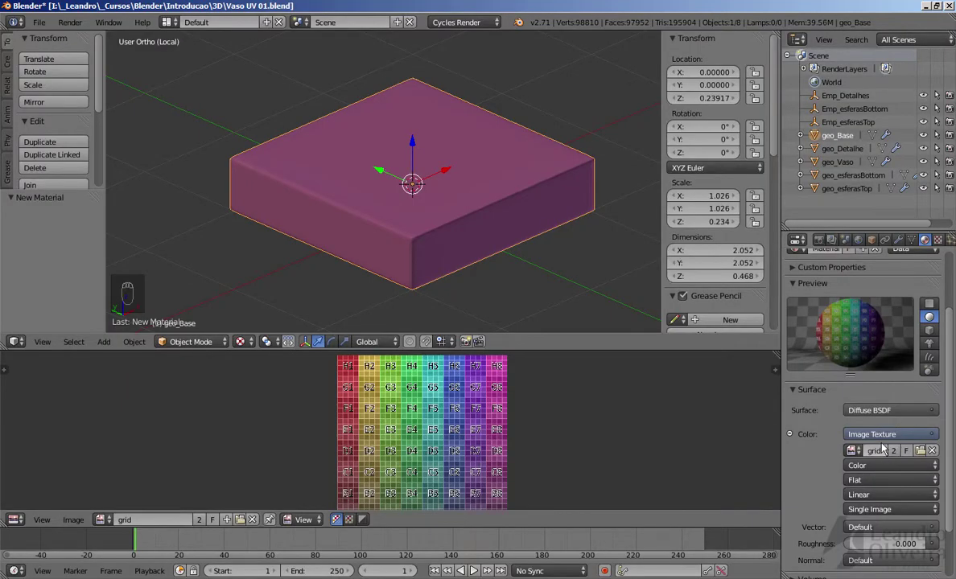
# Load the saved grid.png into the material's image texture and choose Texture viewport shading.
pyautogui.click(922, 451)
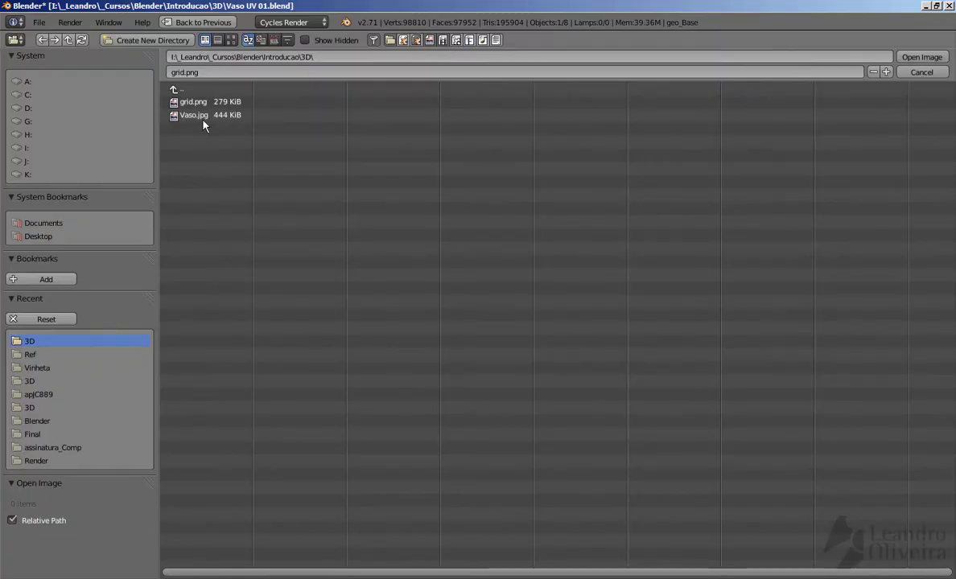
pyautogui.click(186, 101)
pyautogui.click(911, 58)
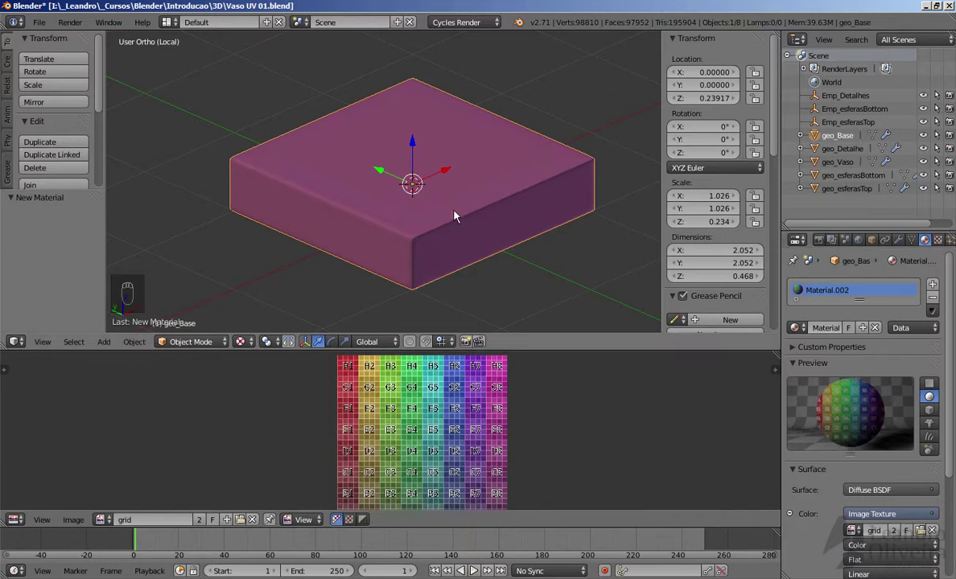
pyautogui.click(240, 341)
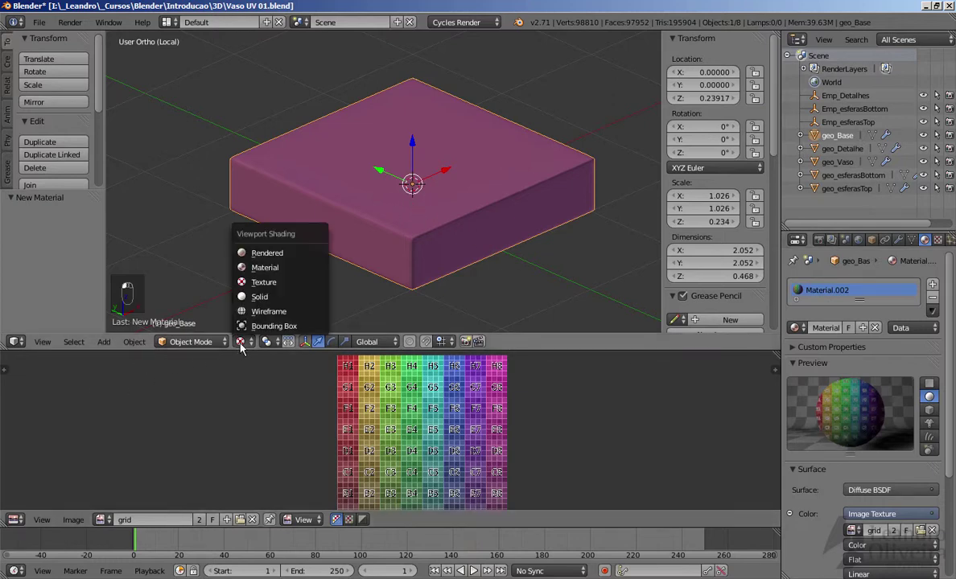
pyautogui.click(256, 282)
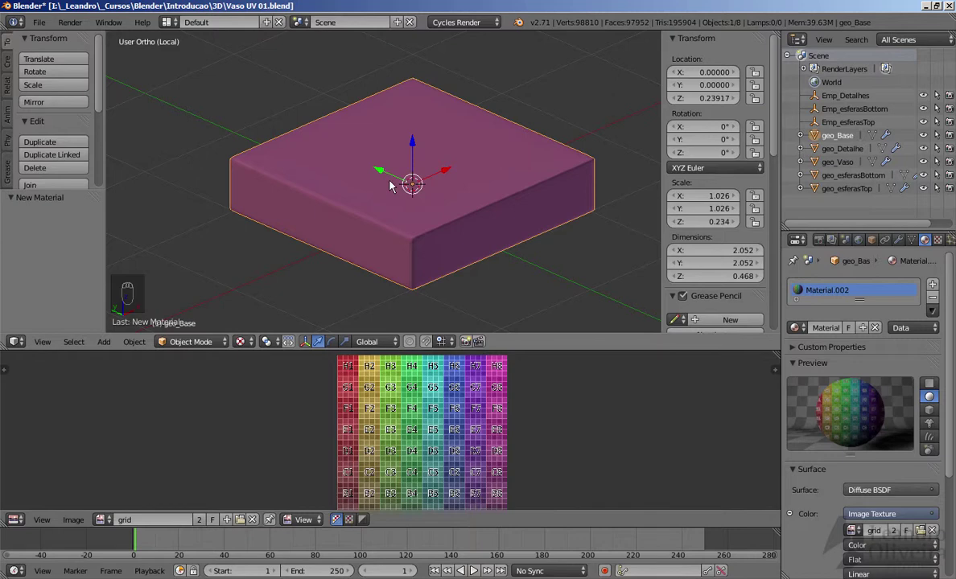
# Unwrap all faces of the base block with Smart UV Project, using an angle limit of 66 and zero island margin.
pyautogui.press('Tab')
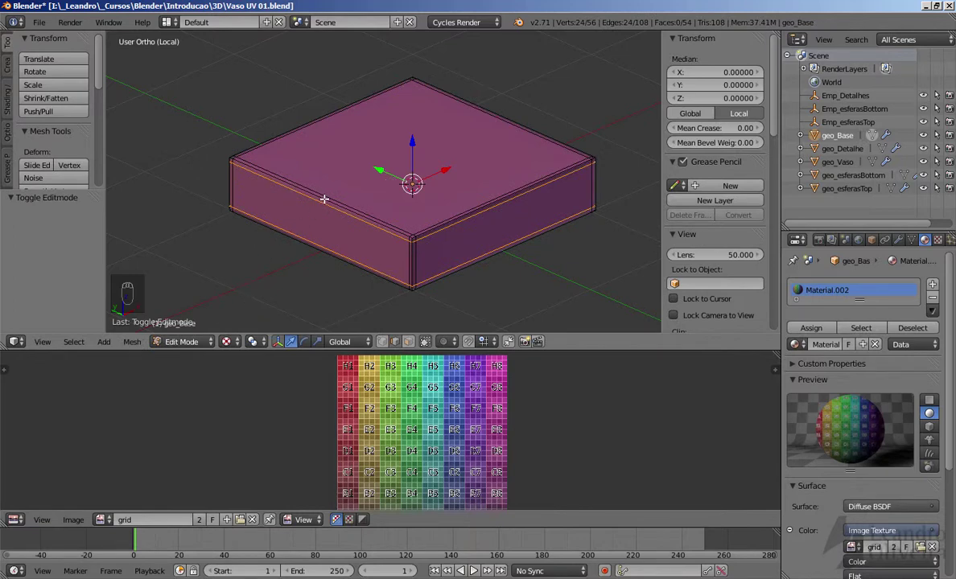
pyautogui.press('a')
pyautogui.press('a')
pyautogui.press('a')
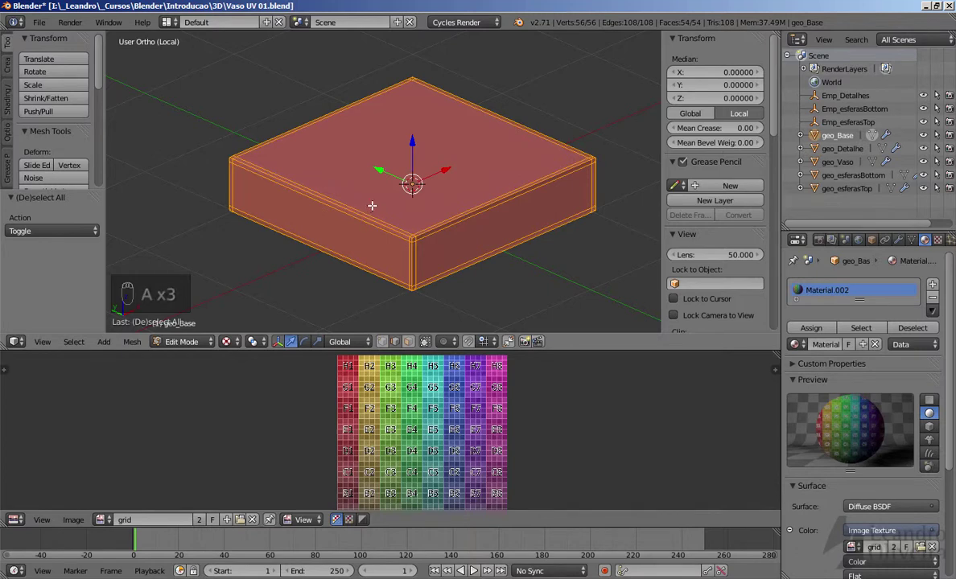
pyautogui.press('u')
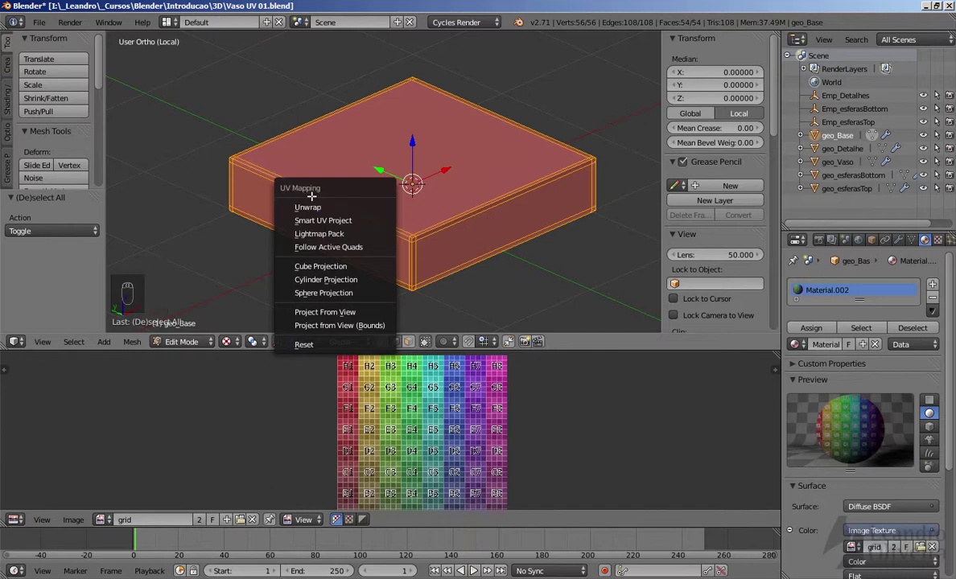
pyautogui.click(352, 221)
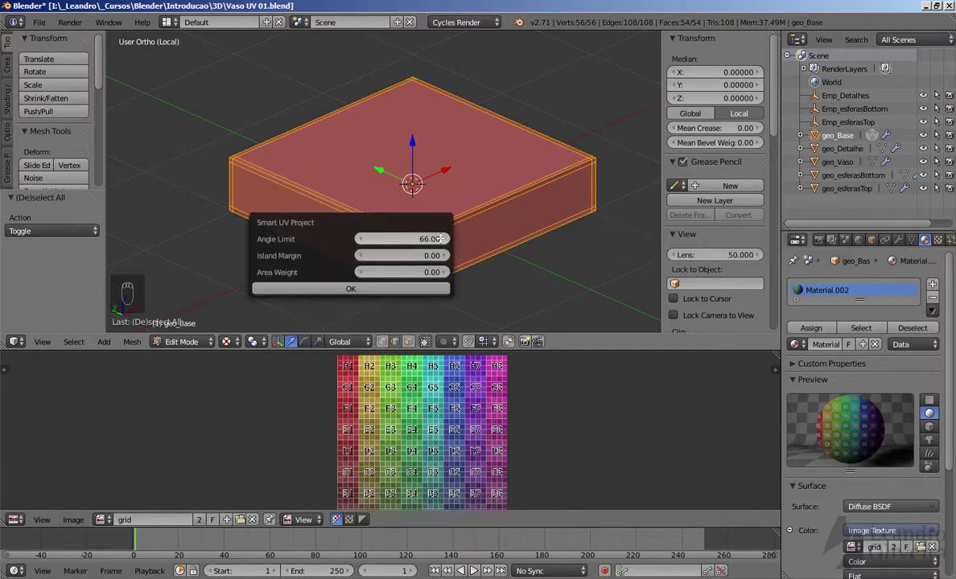
pyautogui.click(350, 289)
# Enlarge the UV editor area and view the base block's UV islands over the grid image.
pyautogui.scroll(-2, 386, 375)
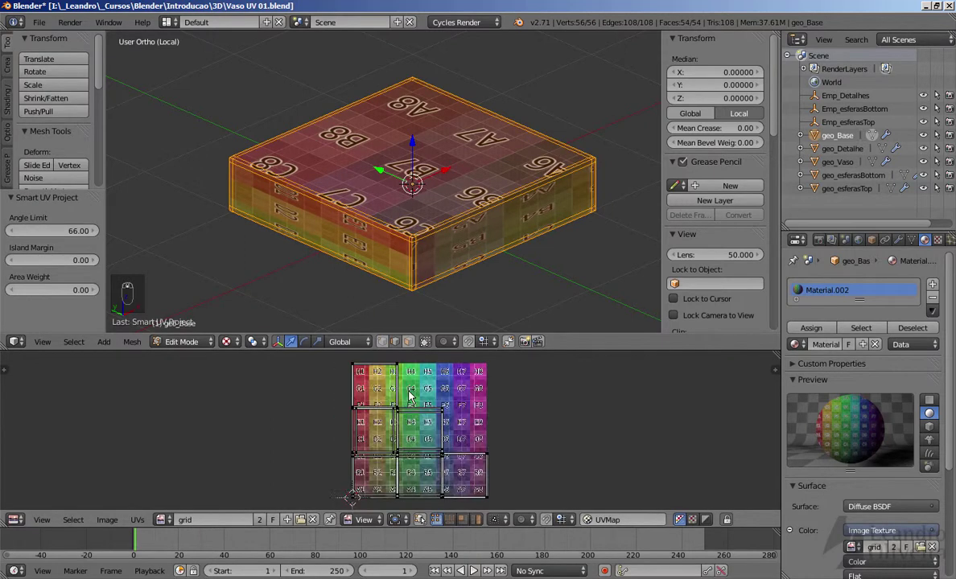
pyautogui.moveTo(405, 395); pyautogui.dragTo(454, 408, button='middle')
pyautogui.scroll(2, 459, 416)
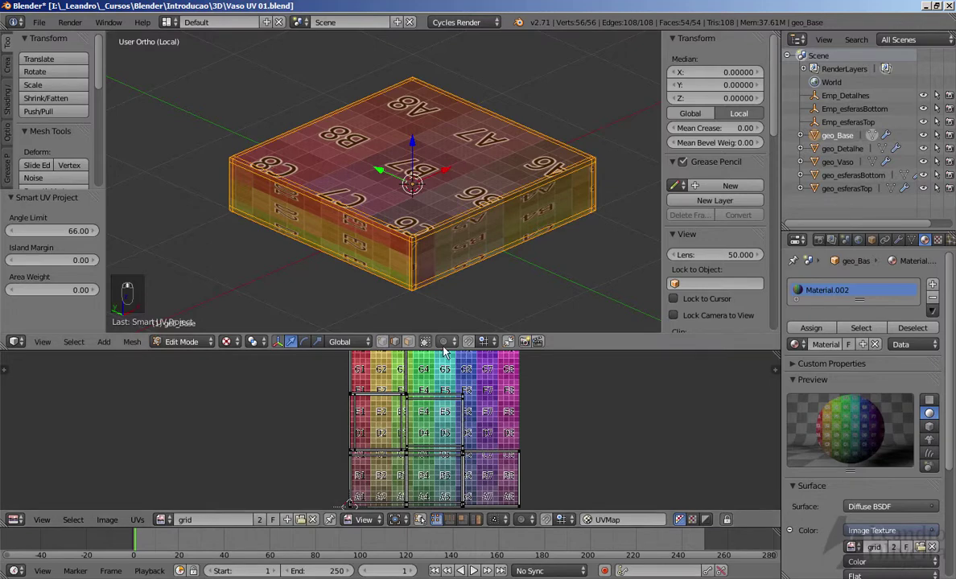
pyautogui.moveTo(445, 350); pyautogui.dragTo(445, 227)
pyautogui.scroll(4, 455, 346)
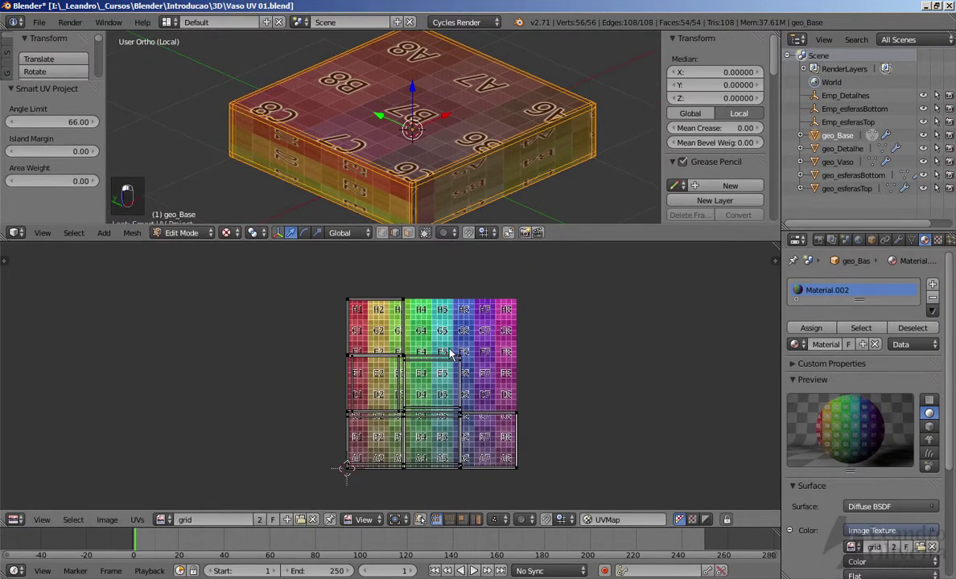
pyautogui.moveTo(364, 358); pyautogui.dragTo(484, 415, button='middle')
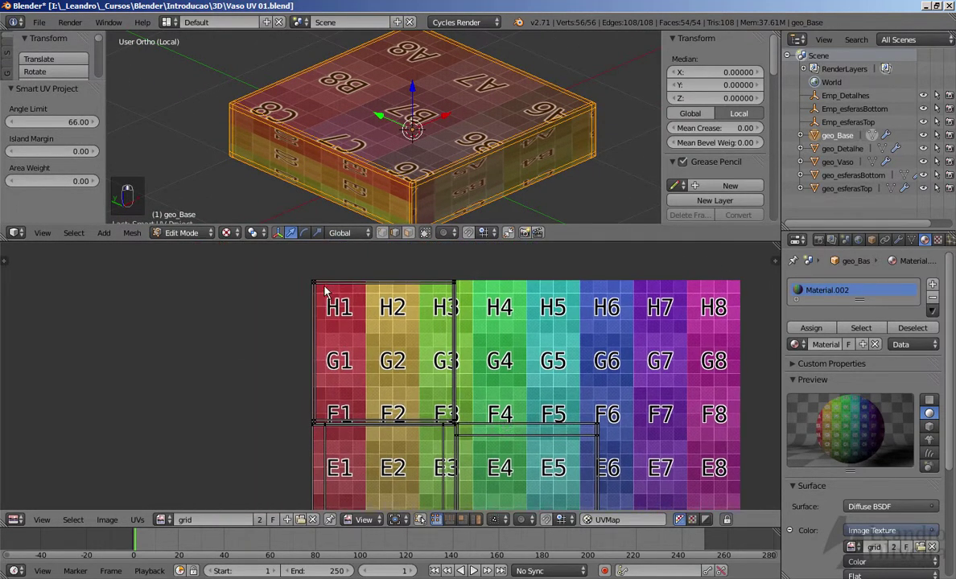
pyautogui.moveTo(423, 346); pyautogui.dragTo(418, 322, button='middle')
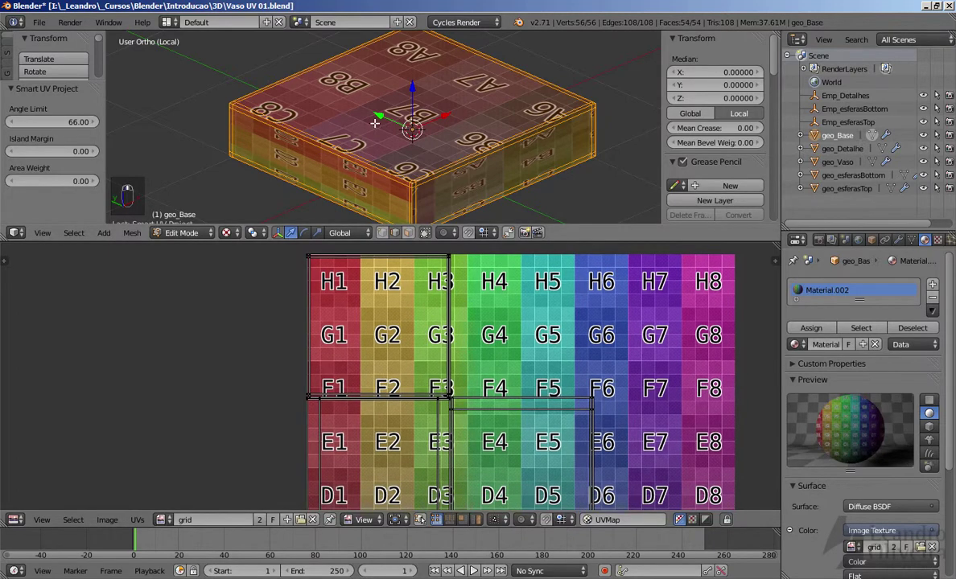
# Compare the grid pattern on the base block's top and sides with the UV islands over the image.
pyautogui.scroll(-3, 350, 115)
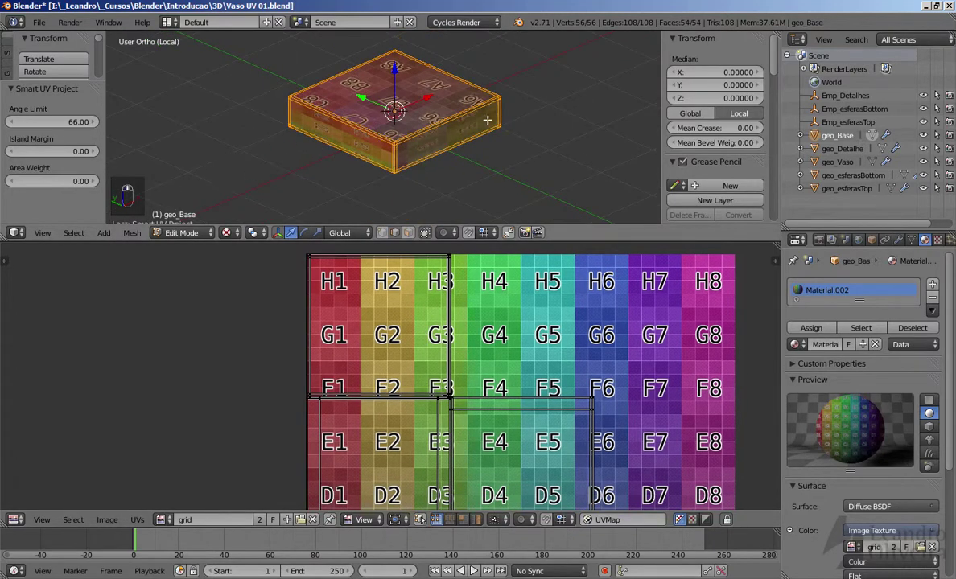
pyautogui.moveTo(319, 126); pyautogui.dragTo(254, 90, button='middle')
pyautogui.moveTo(534, 128); pyautogui.dragTo(422, 180, button='middle')
pyautogui.scroll(-4, 483, 386)
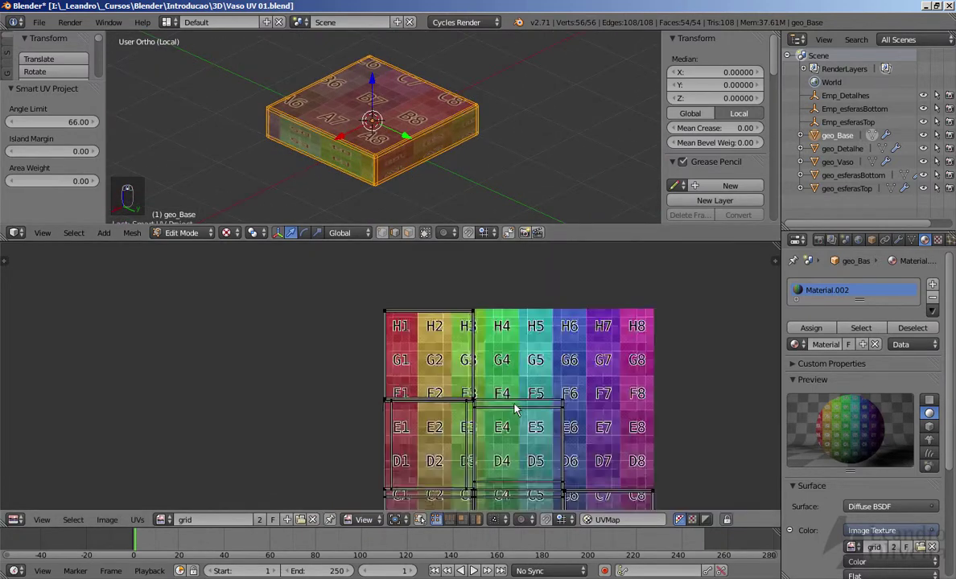
pyautogui.scroll(3, 440, 386)
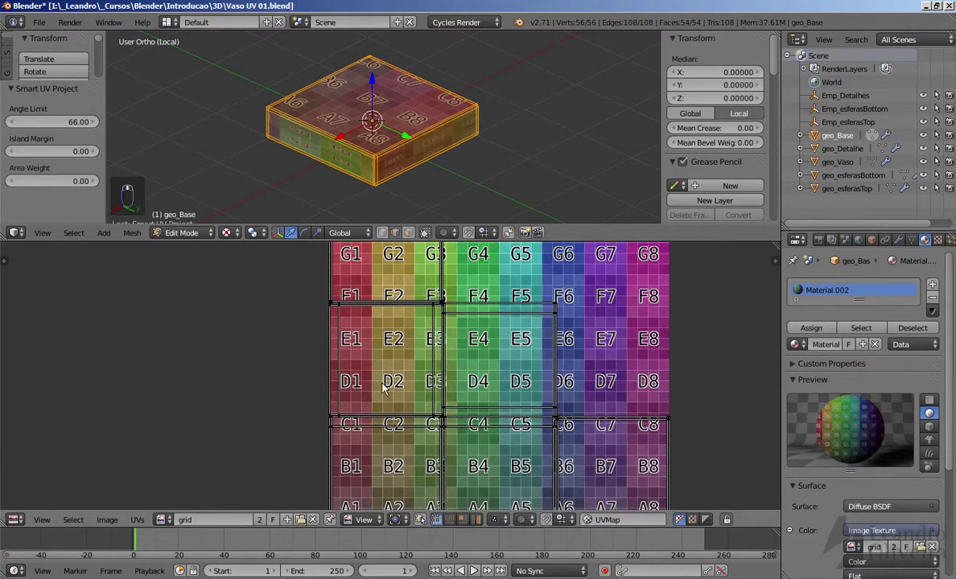
pyautogui.moveTo(367, 336); pyautogui.dragTo(395, 372, button='middle')
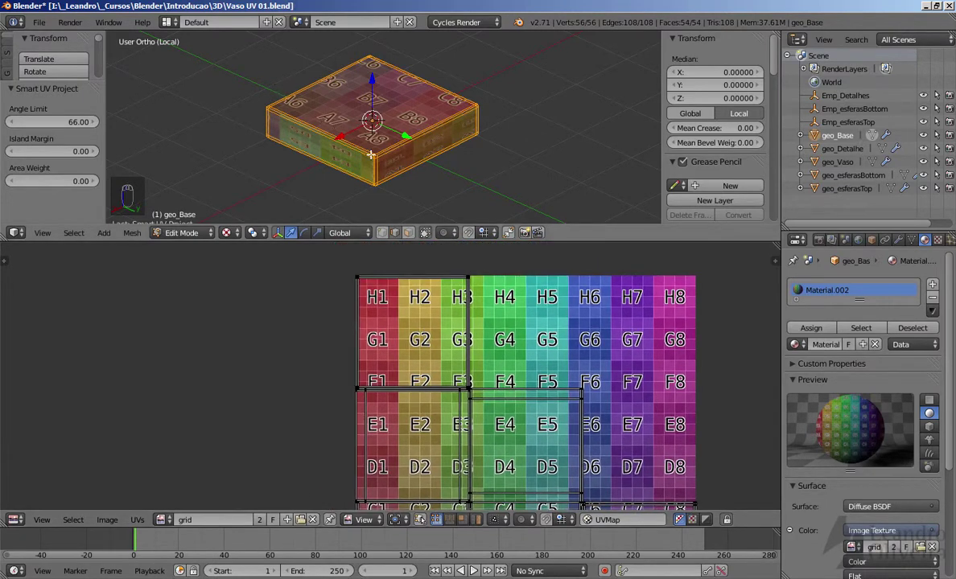
pyautogui.scroll(-3, 487, 379)
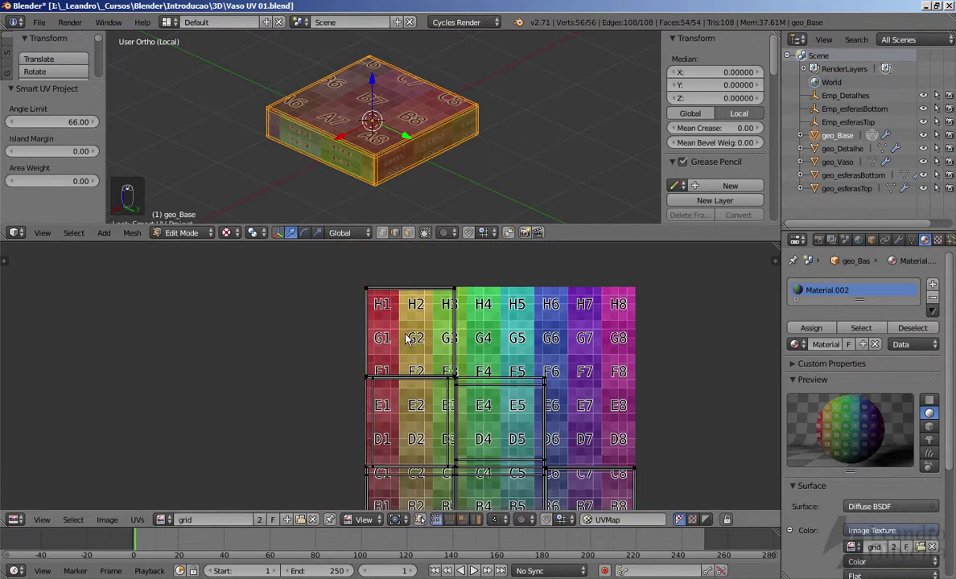
pyautogui.scroll(2, 487, 375)
pyautogui.moveTo(482, 378); pyautogui.dragTo(408, 370, button='middle')
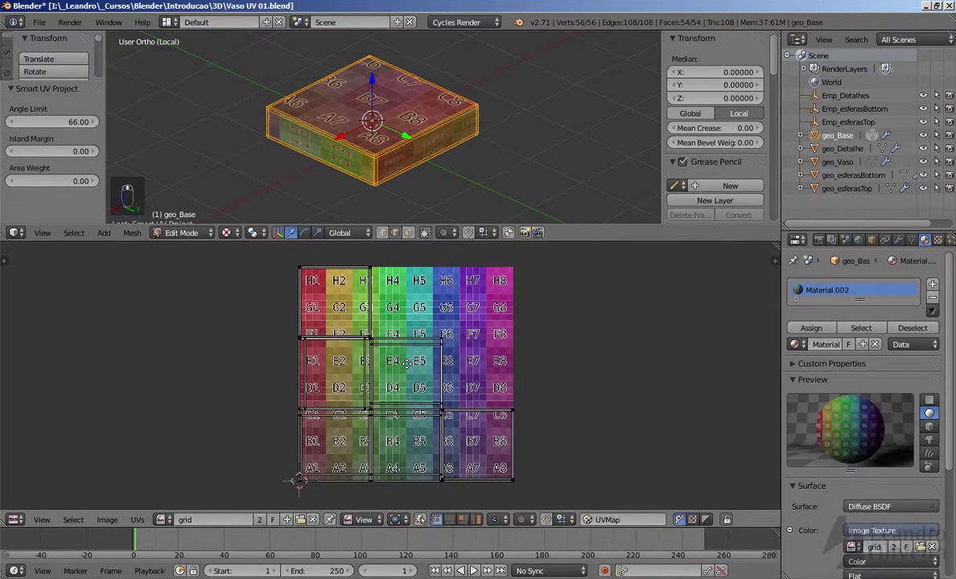
pyautogui.moveTo(372, 161); pyautogui.dragTo(403, 166, button='middle')
pyautogui.scroll(4, 404, 167)
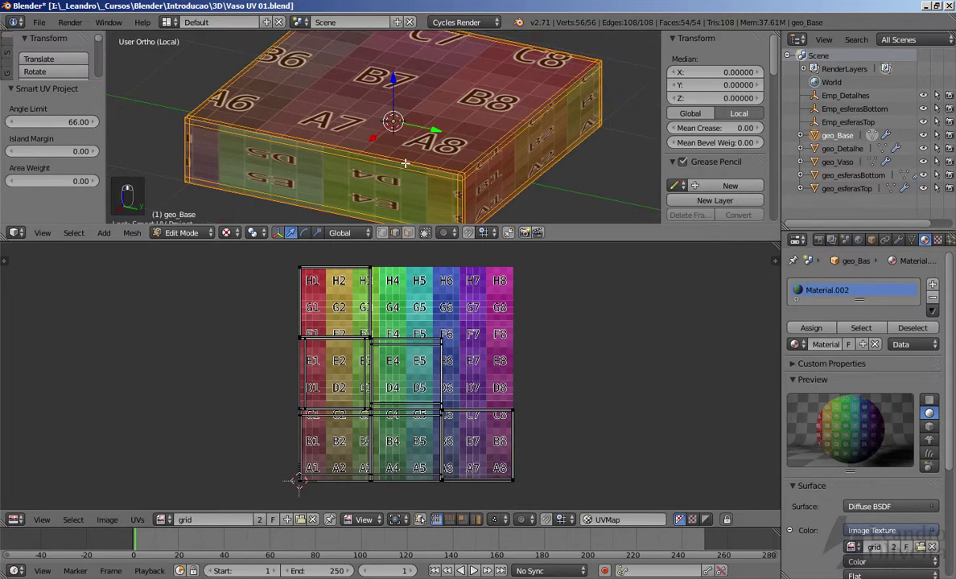
# Inspect the grid texture on the base block's top and side faces in Object Mode for distortion.
pyautogui.press('Tab')
pyautogui.moveTo(394, 161); pyautogui.dragTo(496, 127, button='middle')
pyautogui.scroll(3, 338, 58)
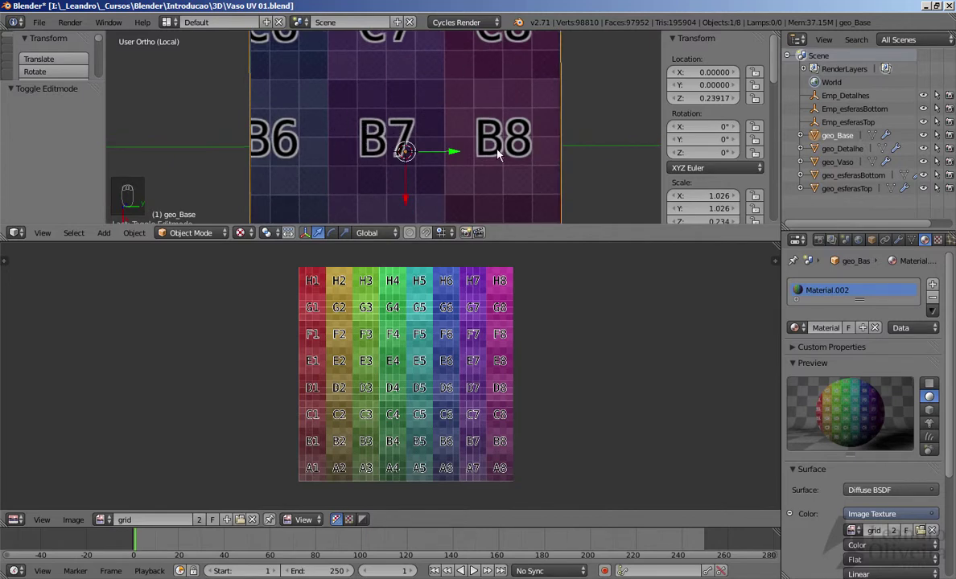
pyautogui.scroll(-2, 493, 58)
pyautogui.moveTo(493, 58); pyautogui.dragTo(296, 190, button='middle')
pyautogui.scroll(2, 384, 186)
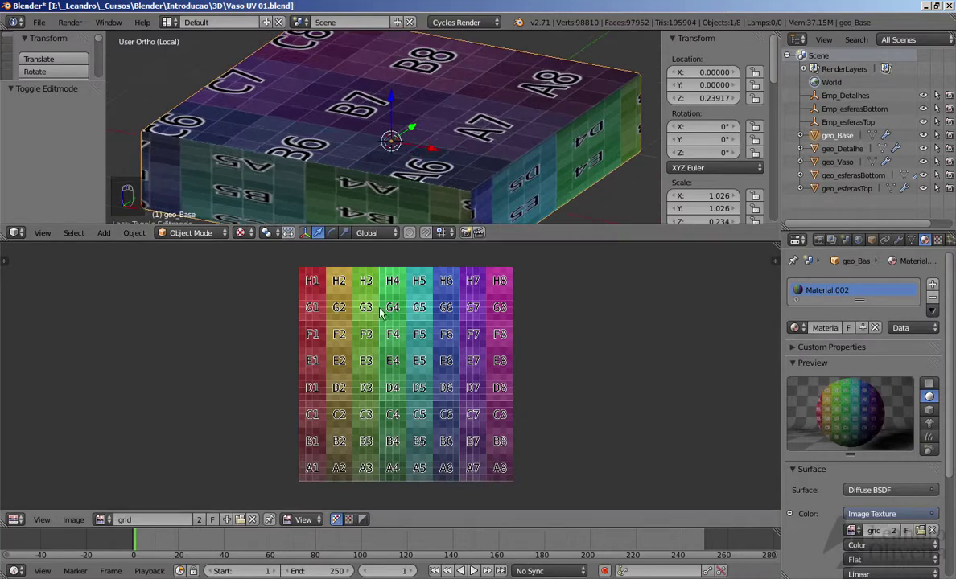
pyautogui.scroll(-1, 381, 312)
# Examine the block's underside and sides in Edit Mode against the sizes of their UV islands.
pyautogui.press('Tab')
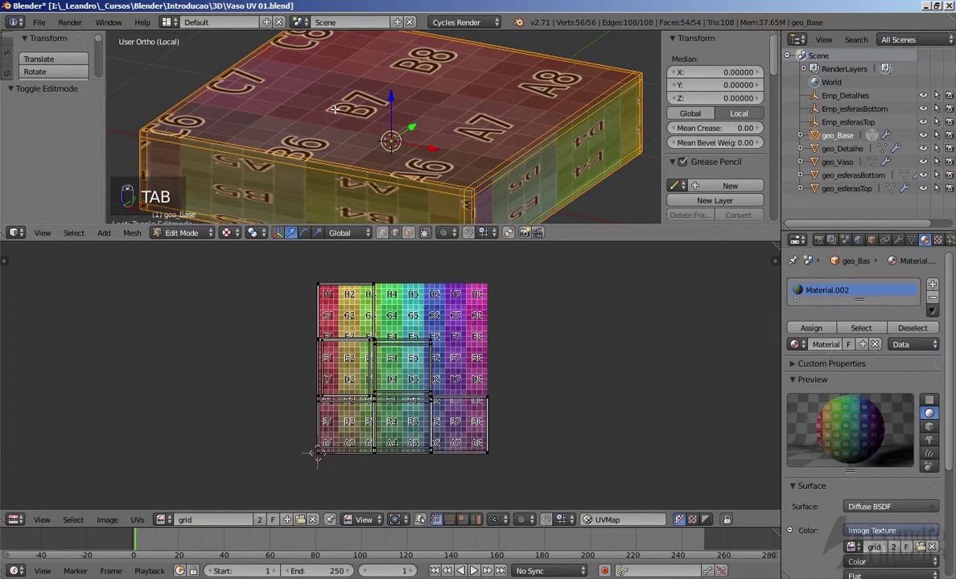
pyautogui.scroll(2, 326, 352)
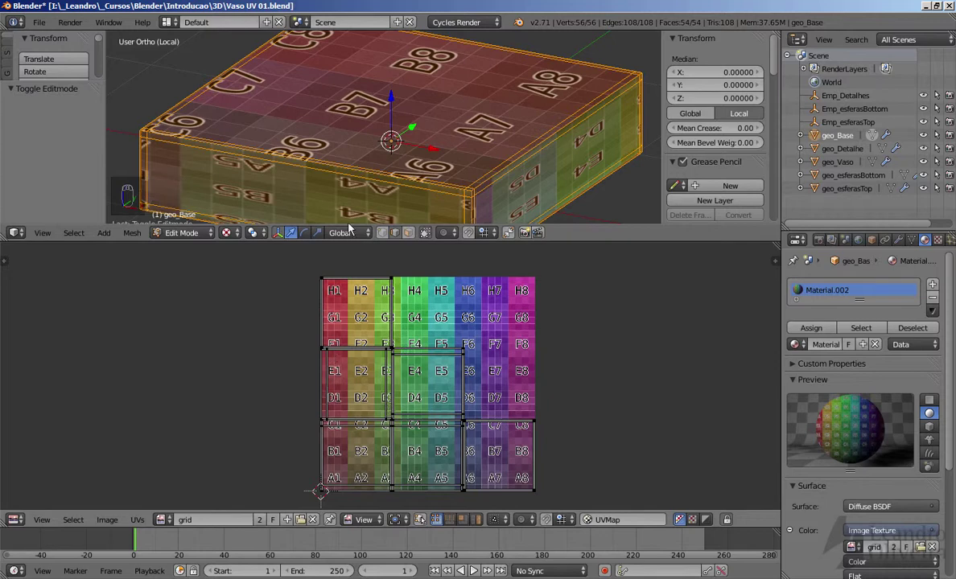
pyautogui.moveTo(374, 161)
pyautogui.mouseDown(button='middle')
pyautogui.moveTo(387, 116)
pyautogui.moveTo(374, 139)
pyautogui.moveTo(380, 152)
pyautogui.mouseUp(button='middle')
pyautogui.scroll(-2, 378, 133)
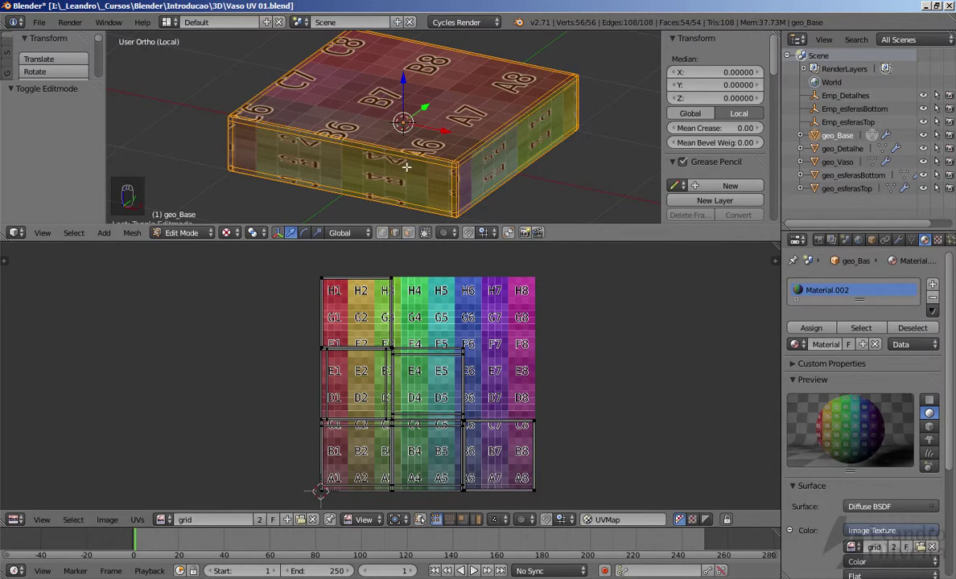
pyautogui.moveTo(387, 118); pyautogui.dragTo(366, 123, button='middle')
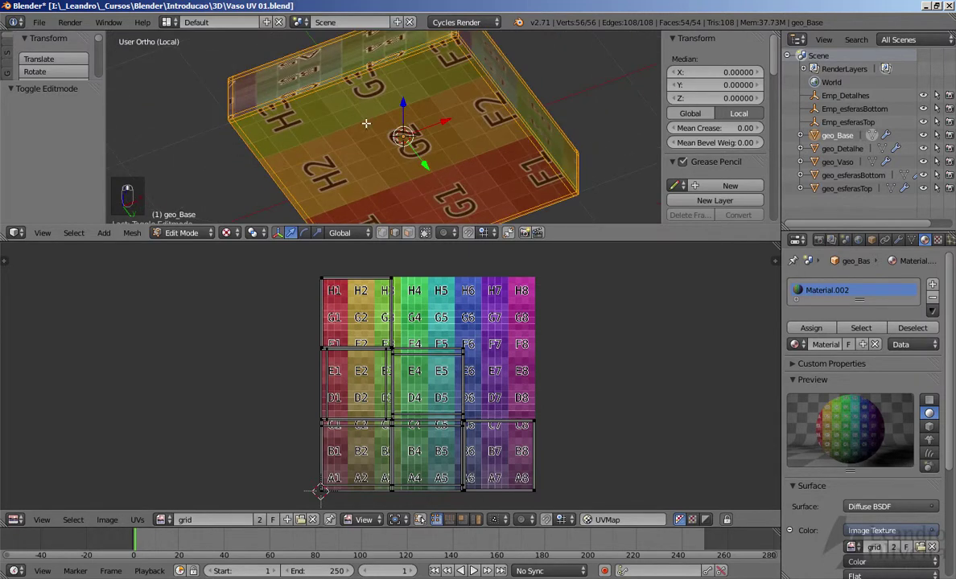
pyautogui.moveTo(320, 80); pyautogui.dragTo(313, 145, button='middle')
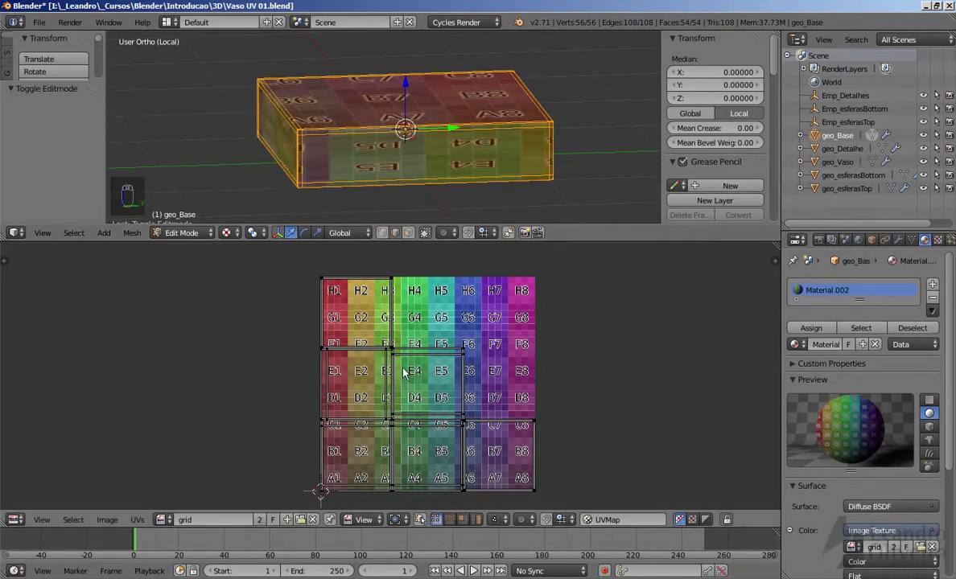
pyautogui.moveTo(298, 148); pyautogui.dragTo(347, 185, button='middle')
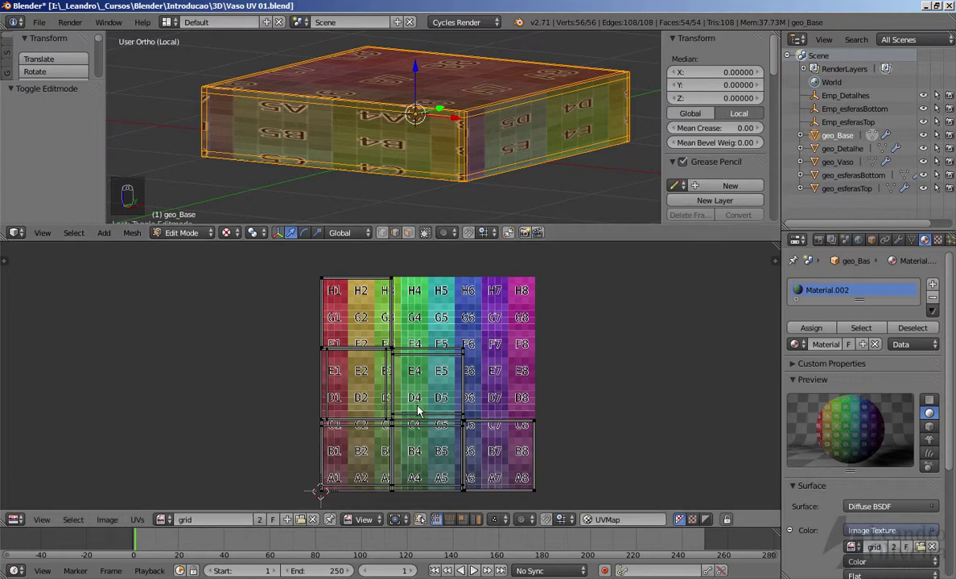
# Return to Object Mode and apply the base block's scale.
pyautogui.press('Tab')
pyautogui.scroll(-2, 391, 141)
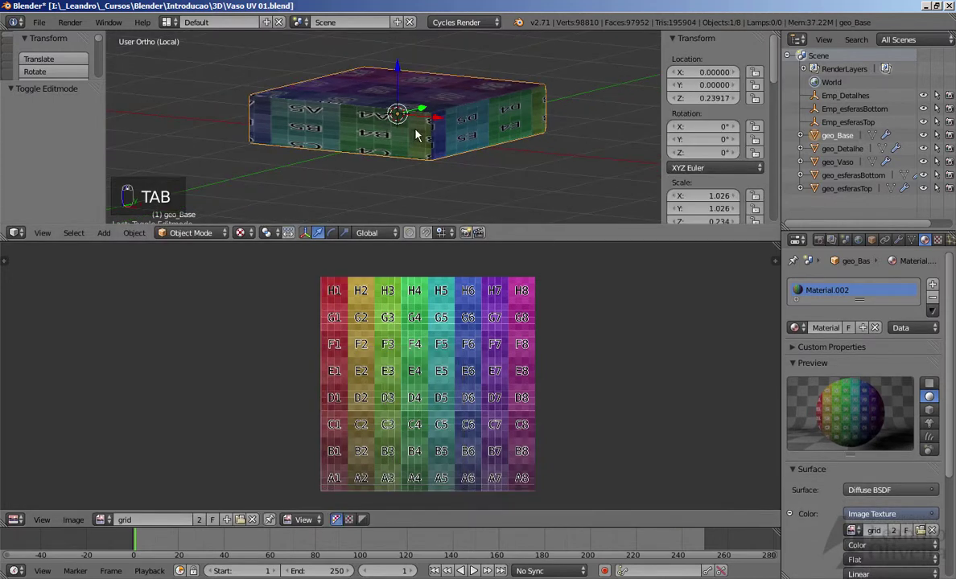
pyautogui.moveTo(392, 141); pyautogui.dragTo(385, 158, button='middle')
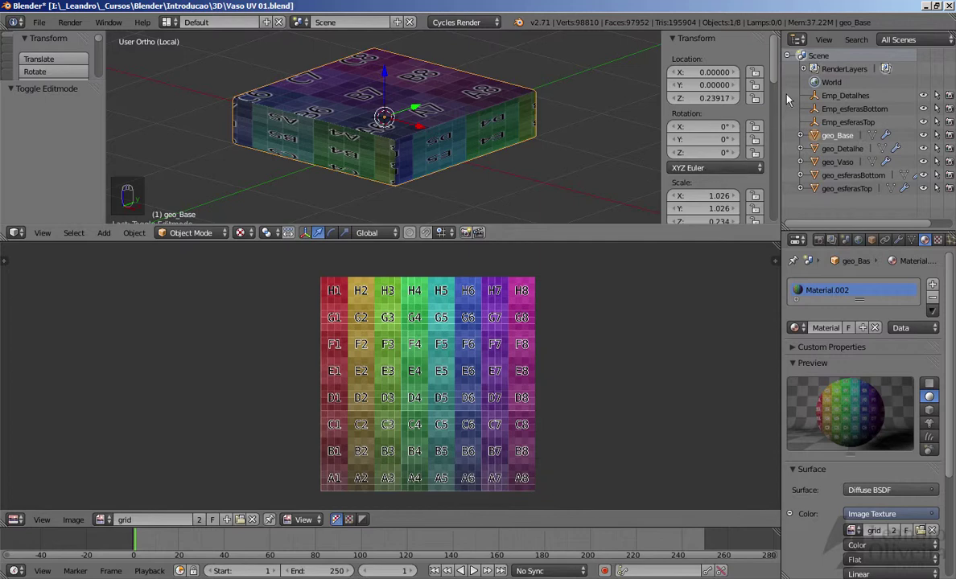
pyautogui.moveTo(777, 69); pyautogui.dragTo(779, 95)
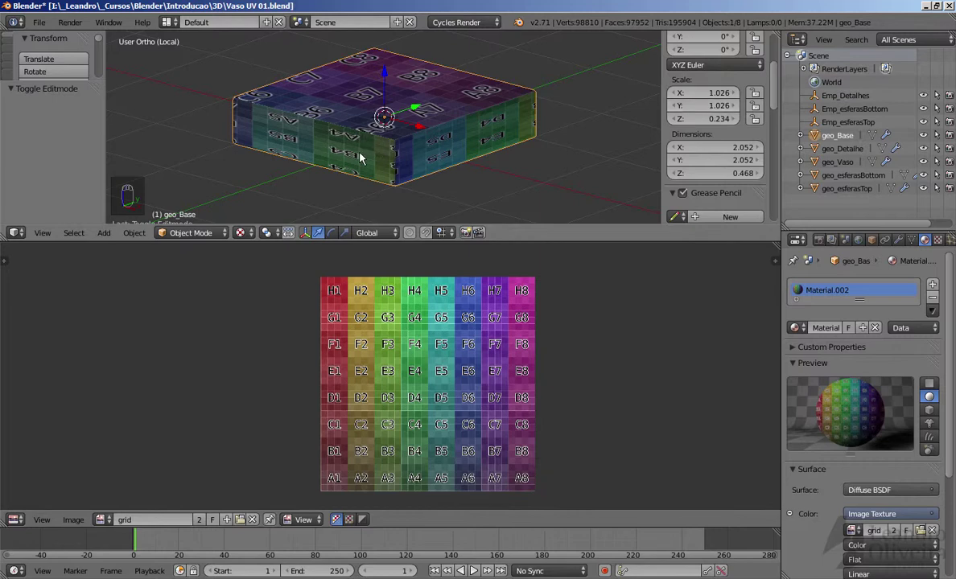
pyautogui.hotkey('ctrl', 'a')
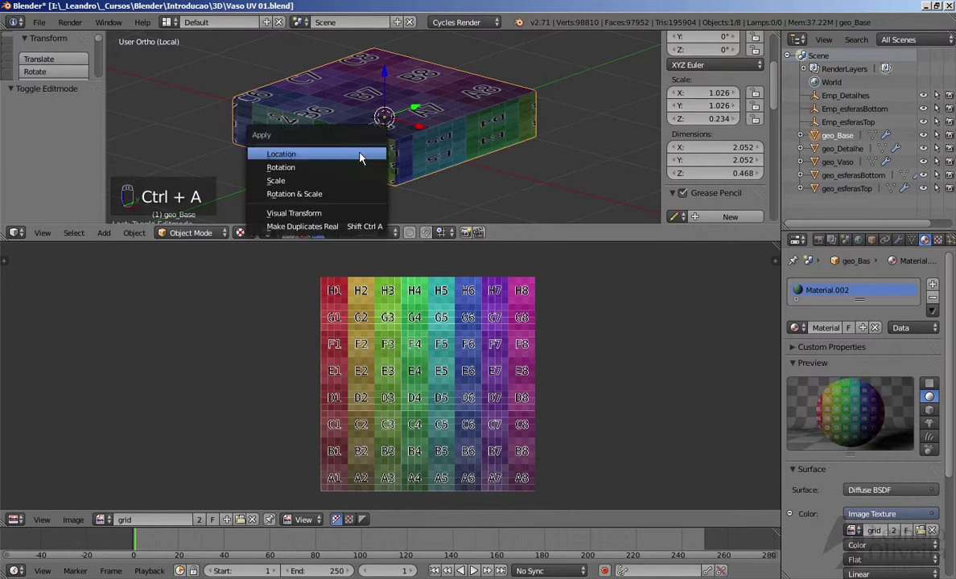
pyautogui.click(277, 182)
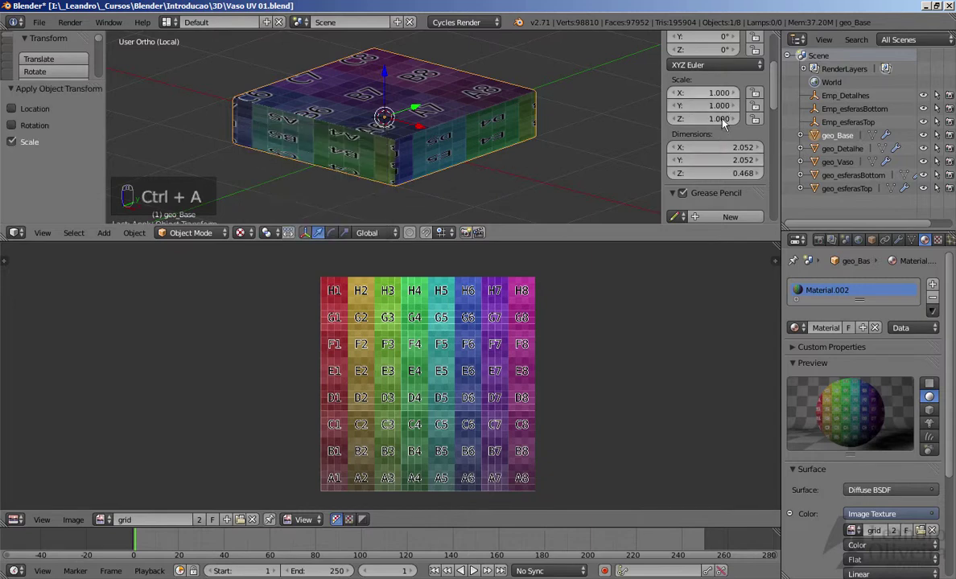
# Unwrap the rescaled base block again with Smart UV Project, keeping the 66 angle limit and zero island margin.
pyautogui.press('Tab')
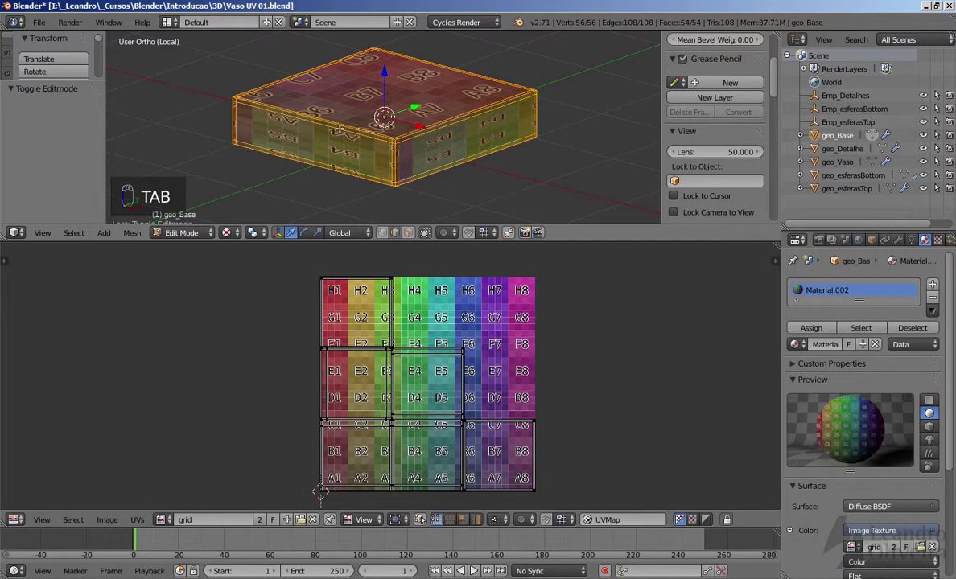
pyautogui.press('u')
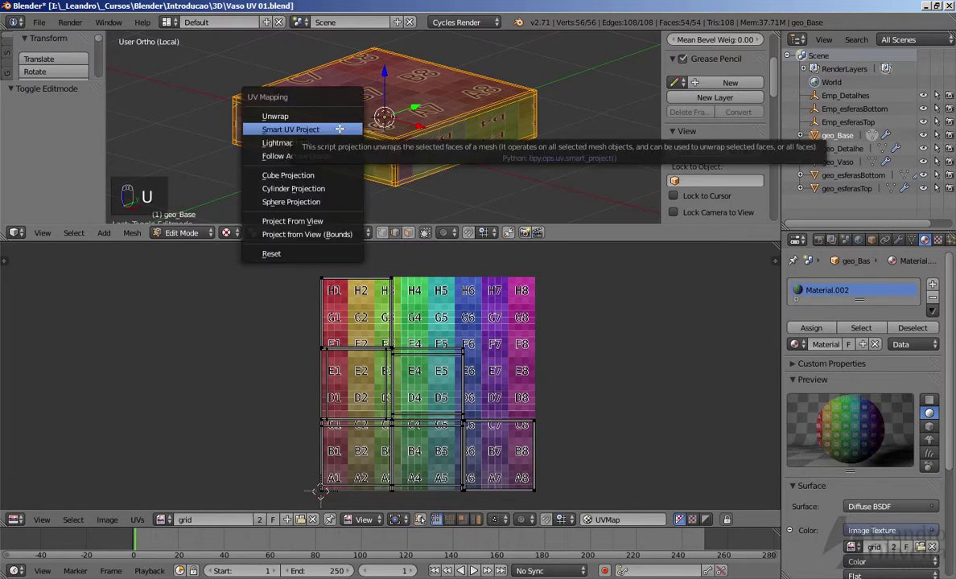
pyautogui.click(339, 129)
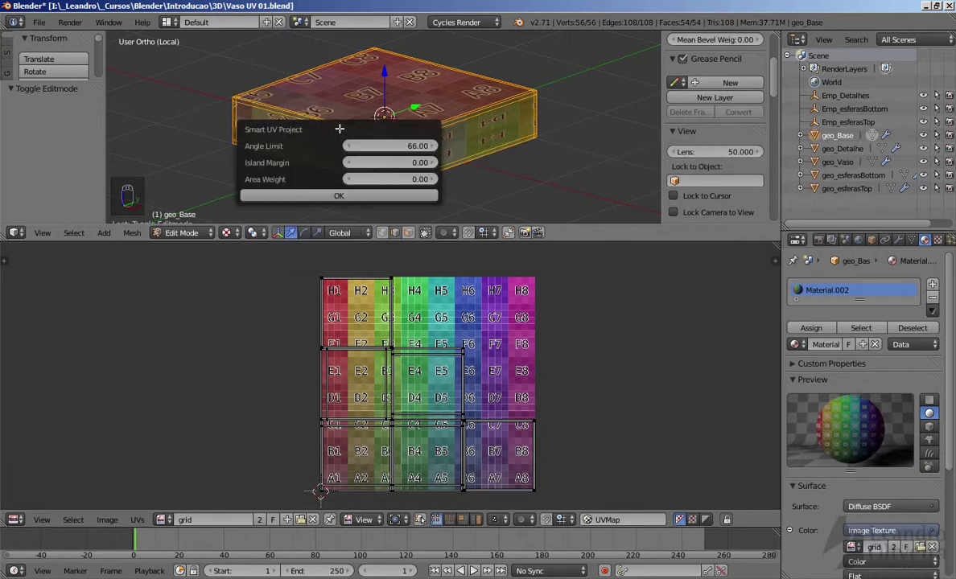
pyautogui.click(339, 194)
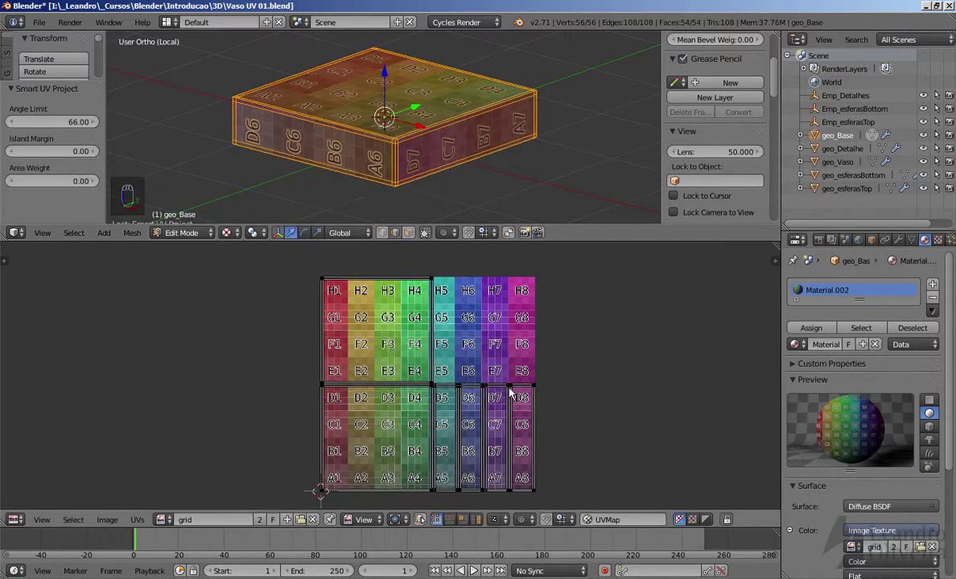
# Check the new unwrap's grid texture on the block in Object Mode and its UV islands in Edit Mode.
pyautogui.moveTo(406, 107); pyautogui.dragTo(507, 148, button='middle')
pyautogui.press('Tab')
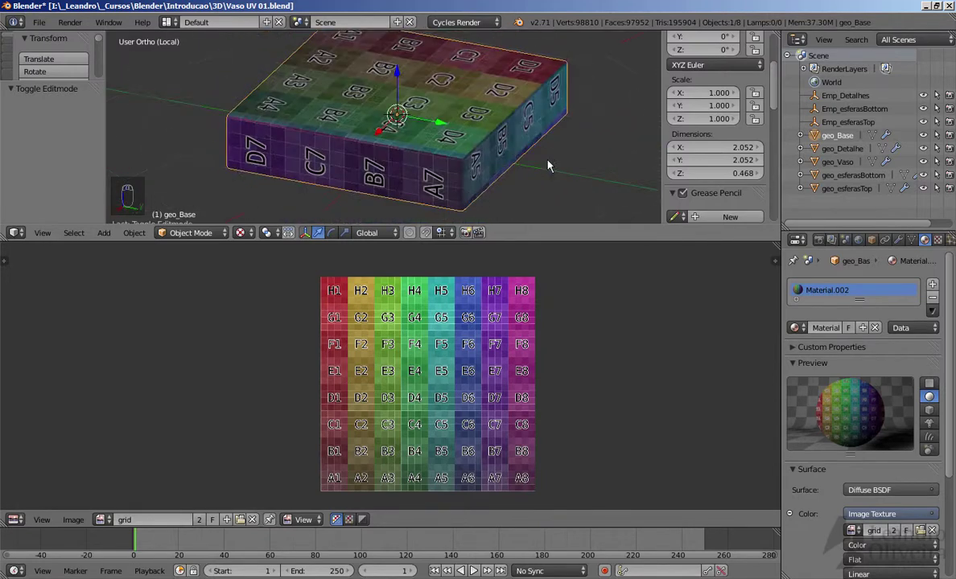
pyautogui.press('Tab')
pyautogui.moveTo(243, 343); pyautogui.dragTo(211, 328, button='middle')
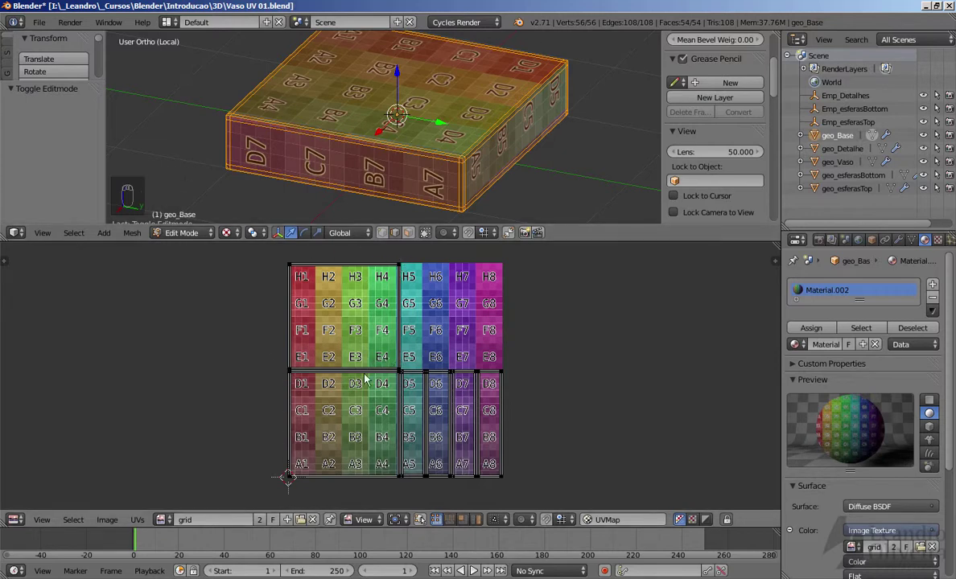
# Compare the grid labels on each of the block's sides with their UV islands in Edit Mode.
pyautogui.moveTo(393, 173); pyautogui.dragTo(294, 139, button='middle')
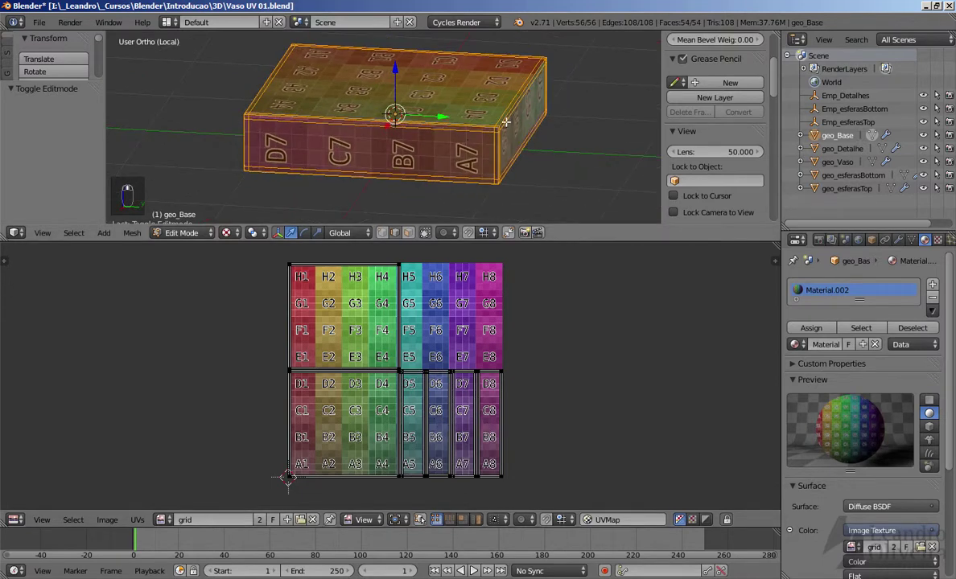
pyautogui.moveTo(506, 122); pyautogui.dragTo(399, 111, button='middle')
pyautogui.moveTo(550, 104); pyautogui.dragTo(254, 141, button='middle')
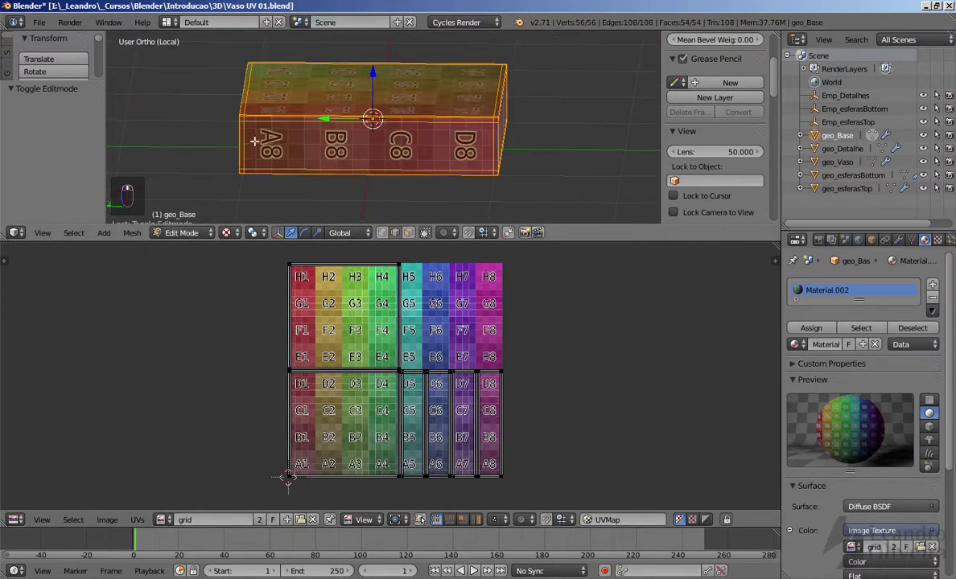
pyautogui.moveTo(455, 130); pyautogui.dragTo(287, 144, button='middle')
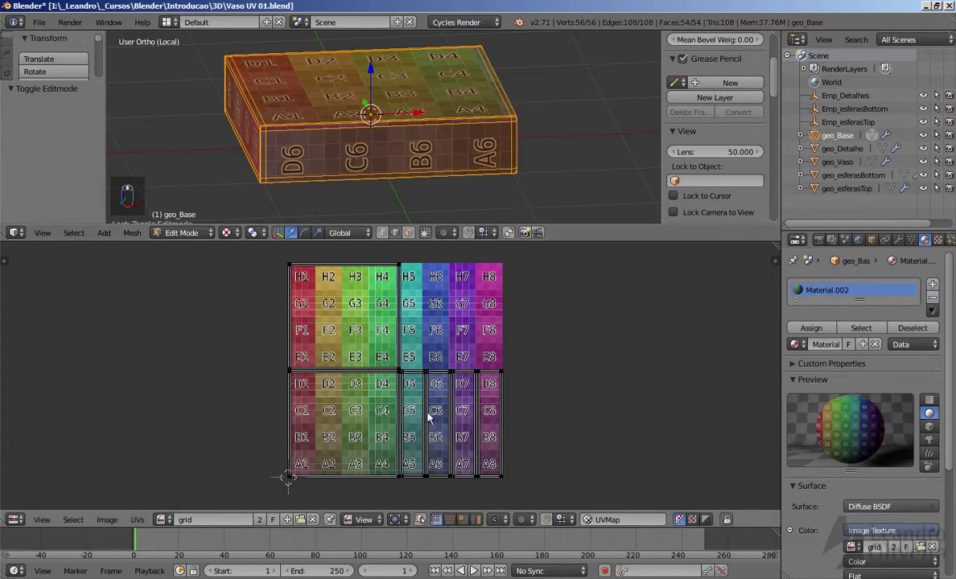
pyautogui.scroll(-2, 433, 416)
pyautogui.scroll(2, 429, 402)
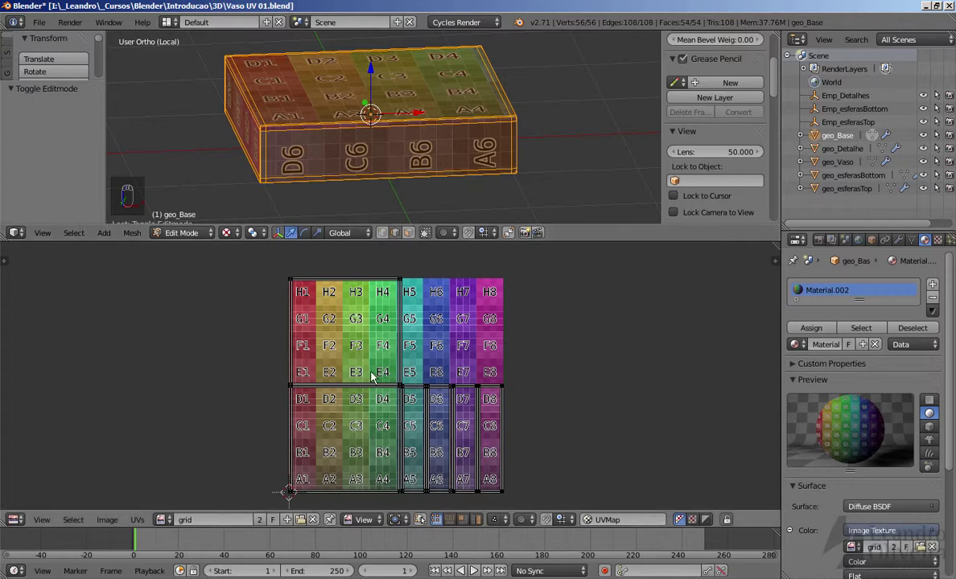
pyautogui.moveTo(399, 188); pyautogui.dragTo(437, 188, button='middle')
# Examine in Object Mode how the grid texture runs across the block's corner edges, sides and underside.
pyautogui.press('Tab')
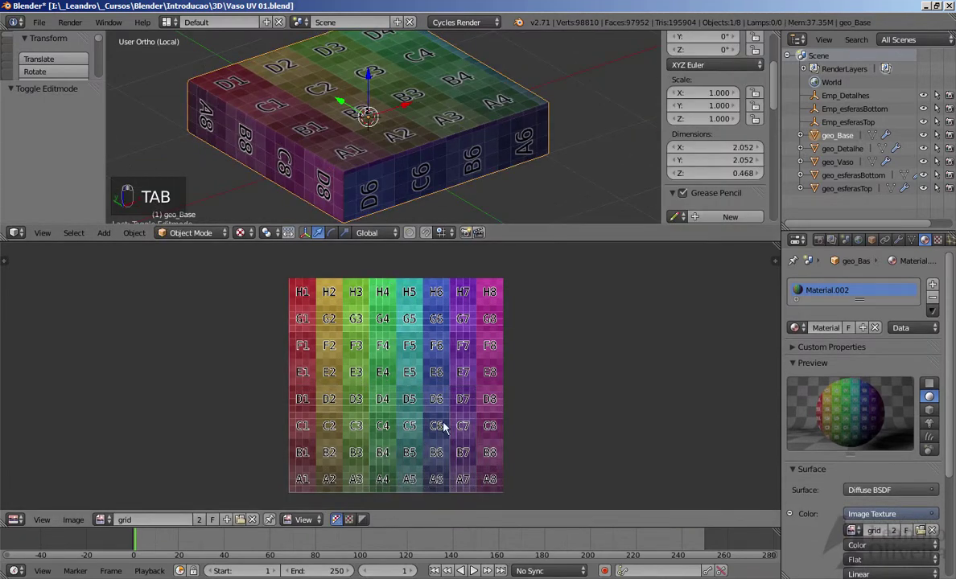
pyautogui.scroll(5, 374, 189)
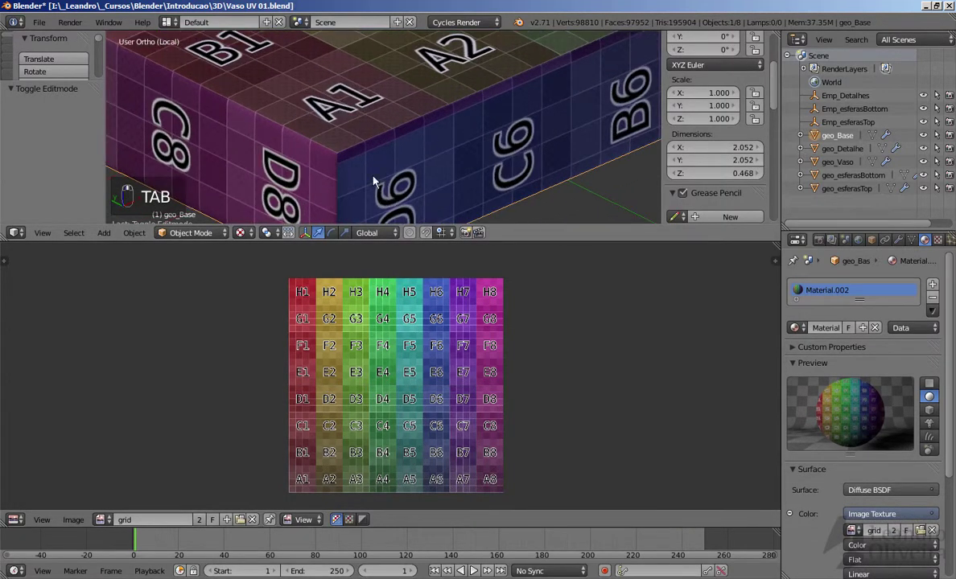
pyautogui.scroll(3, 362, 166)
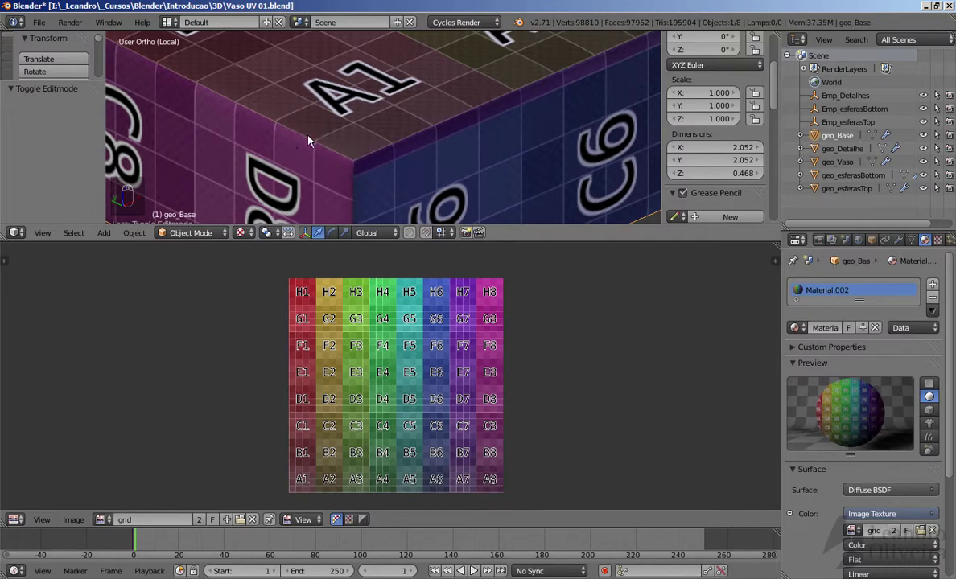
pyautogui.moveTo(396, 170); pyautogui.dragTo(344, 134, button='middle')
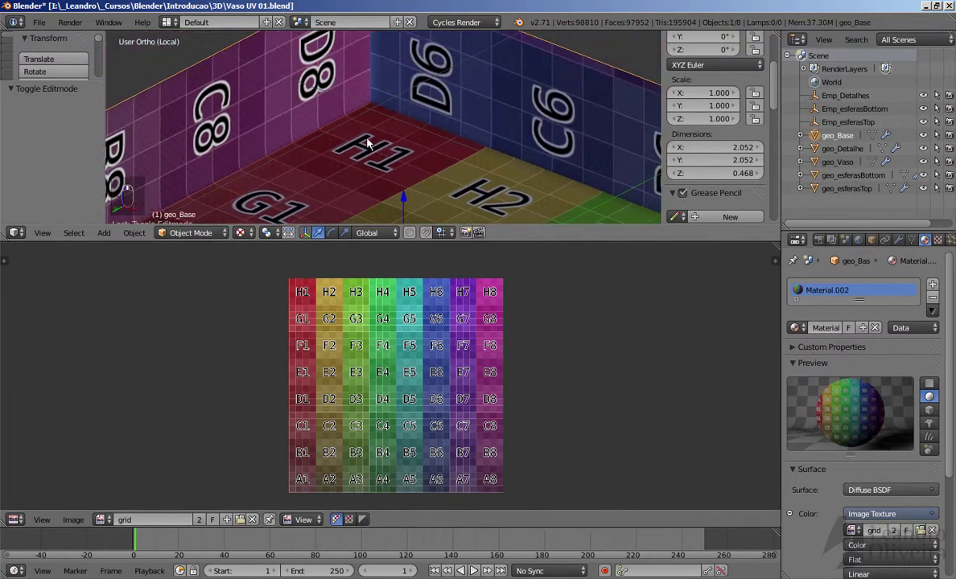
pyautogui.scroll(-5, 409, 118)
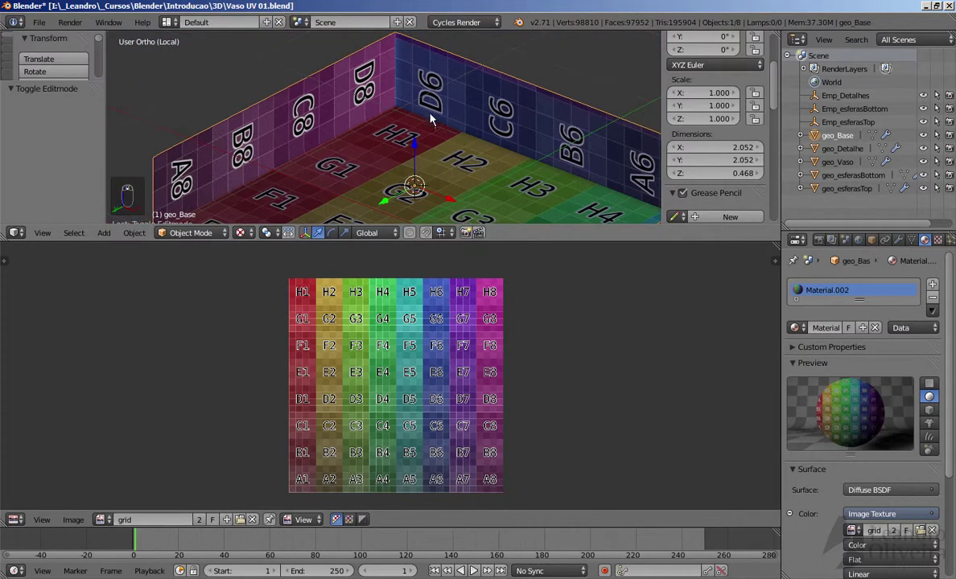
pyautogui.moveTo(427, 118); pyautogui.dragTo(438, 135, button='middle')
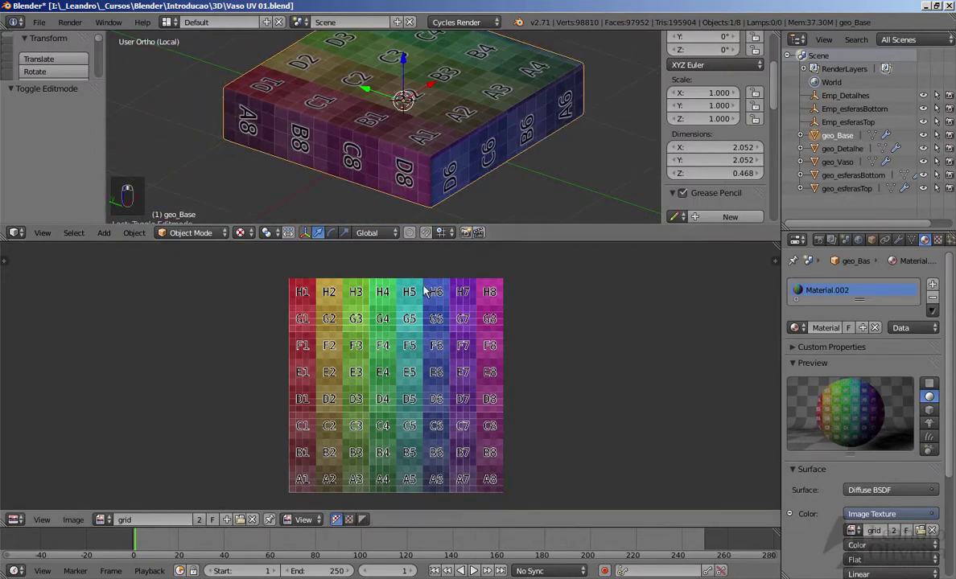
# Return to Edit Mode and compare the block's front corner with the borders of its UV islands.
pyautogui.press('Tab')
pyautogui.scroll(-4, 436, 133)
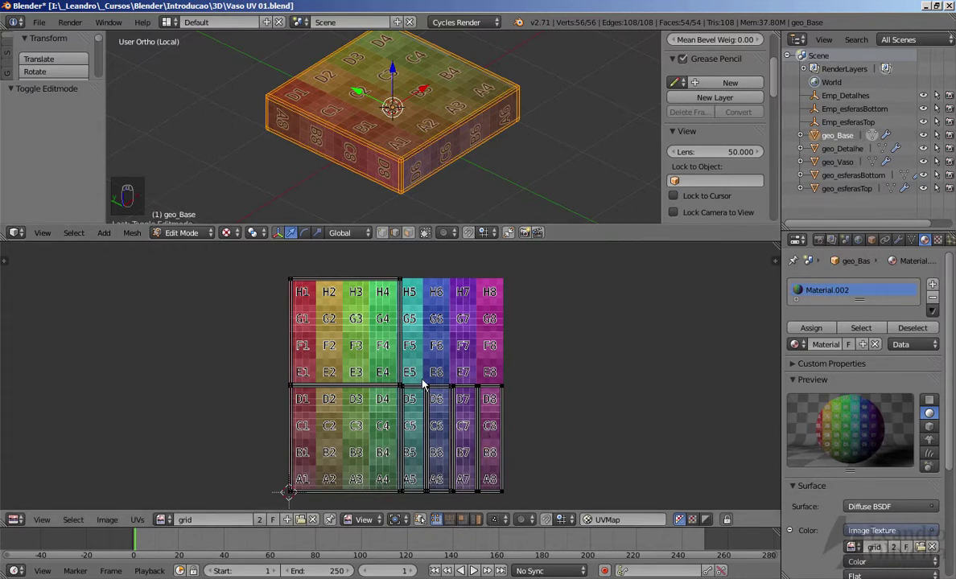
pyautogui.scroll(3, 394, 113)
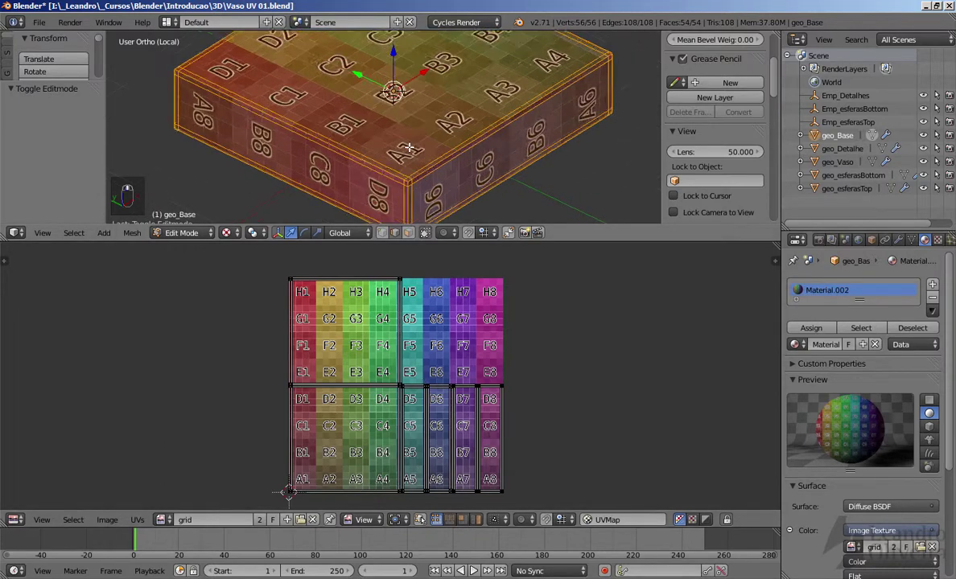
pyautogui.scroll(3, 408, 147)
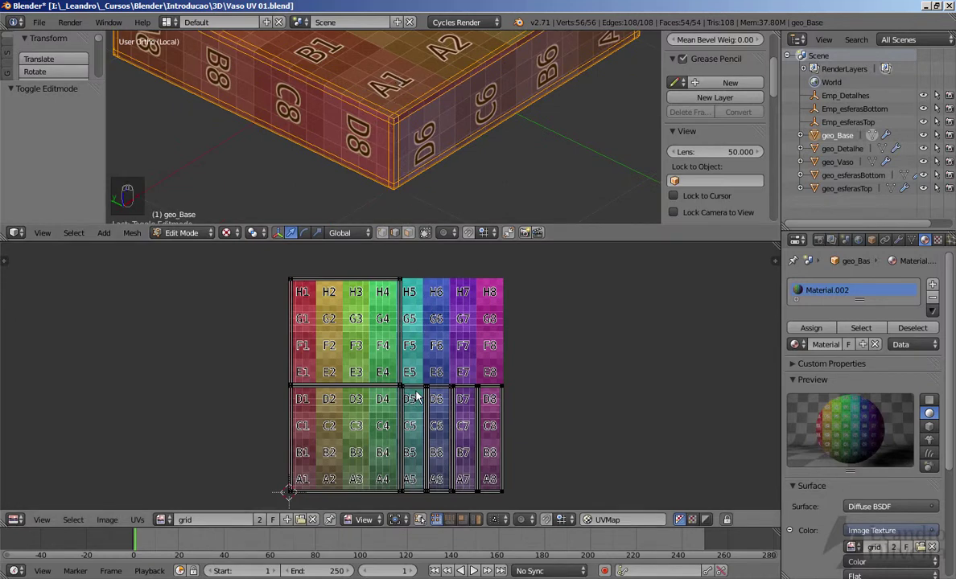
pyautogui.scroll(-5, 370, 186)
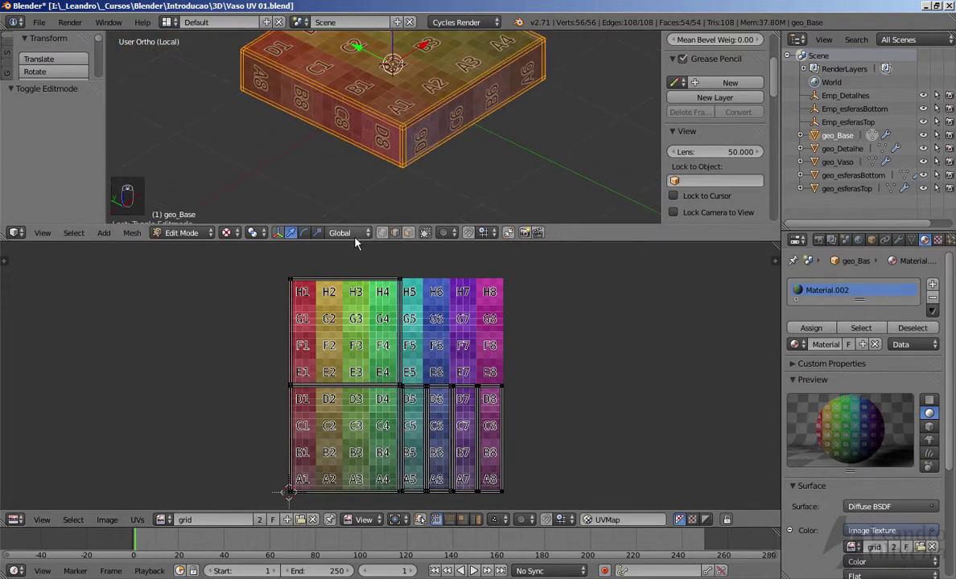
# Enlarge the 3D view at the UV editor's expense and frame the block closely for edge selection.
pyautogui.moveTo(356, 241); pyautogui.dragTo(364, 355)
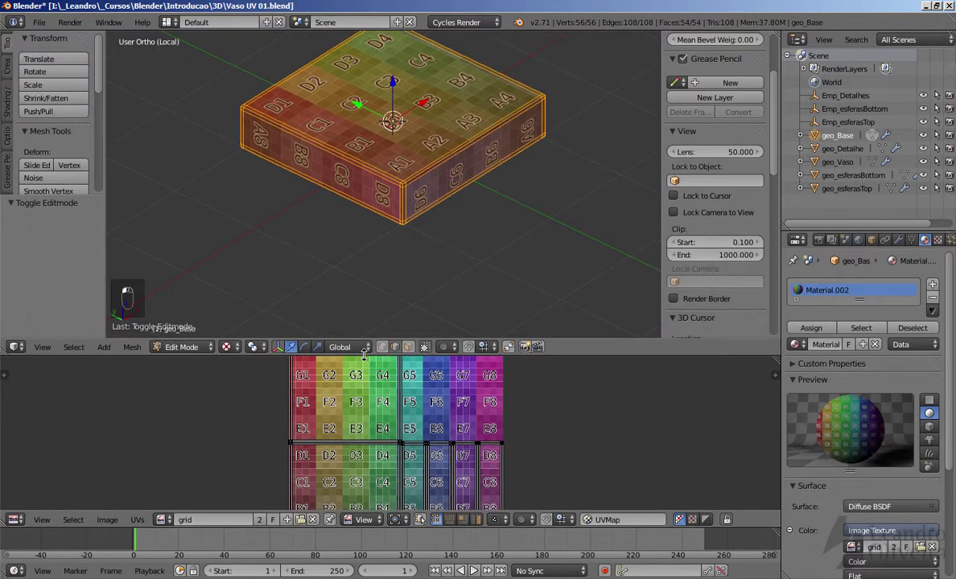
pyautogui.moveTo(347, 209); pyautogui.dragTo(402, 213, button='middle')
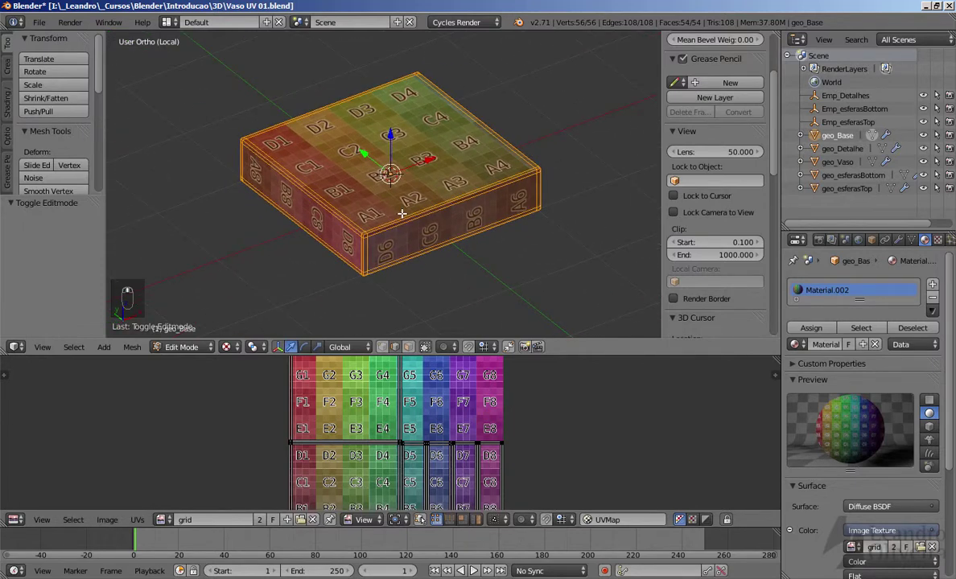
pyautogui.scroll(2, 401, 214)
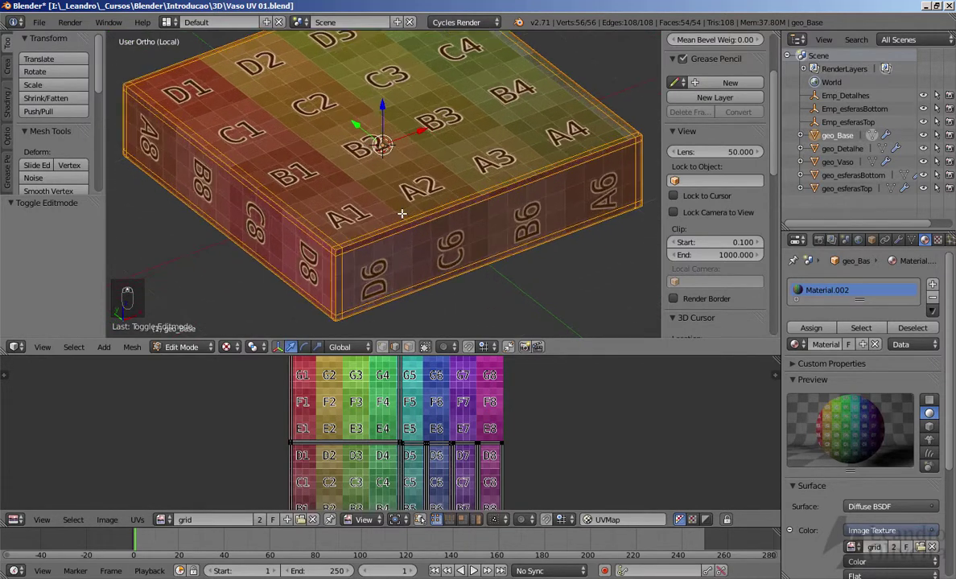
pyautogui.scroll(-2, 401, 214)
pyautogui.scroll(2, 372, 199)
pyautogui.scroll(4, 372, 200)
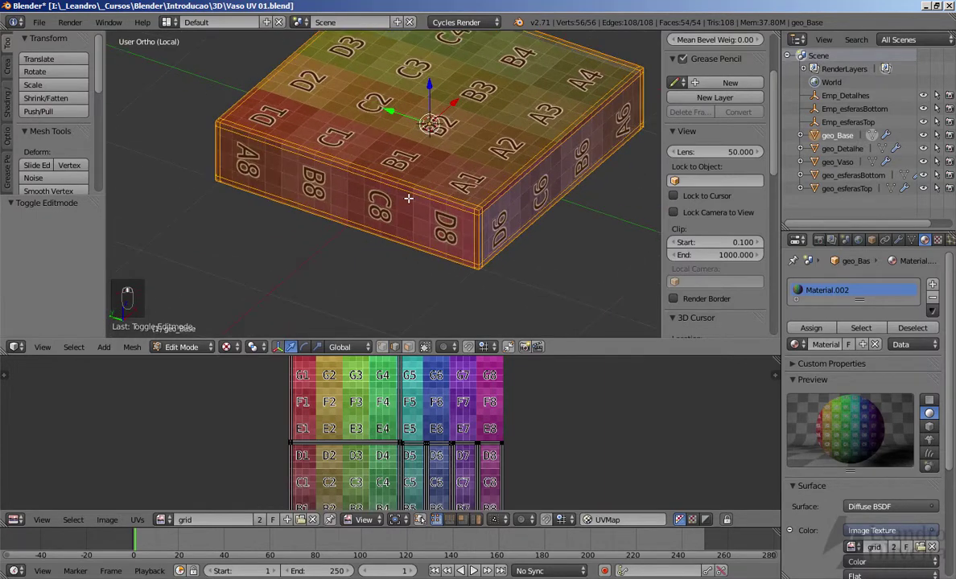
# Switch to edge select mode and select the full top edge of the A8–D8 side, including its short corner segments.
pyautogui.hotkey('ctrl', 'Tab')
pyautogui.click(354, 202)
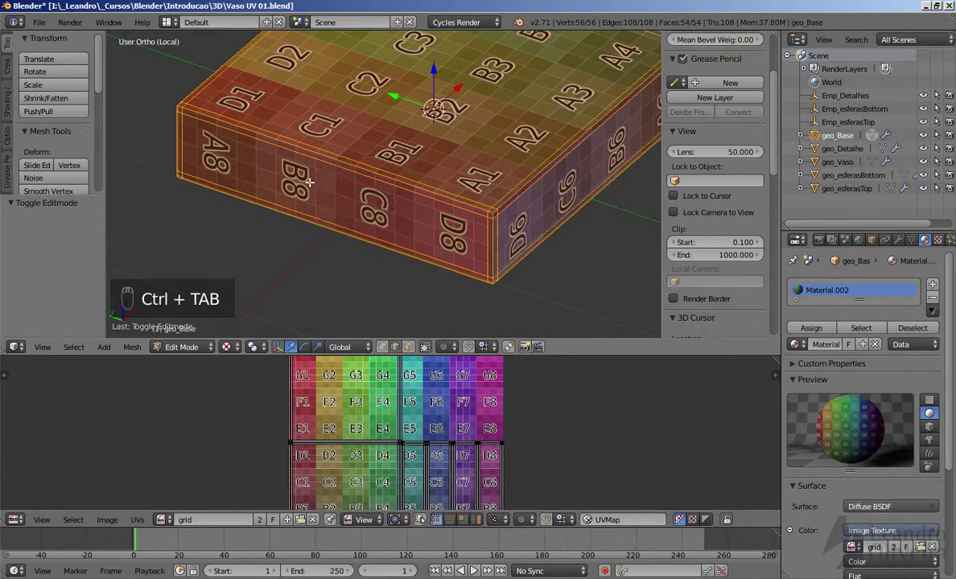
pyautogui.click(245, 135)
pyautogui.moveTo(243, 143); pyautogui.dragTo(341, 171, button='middle')
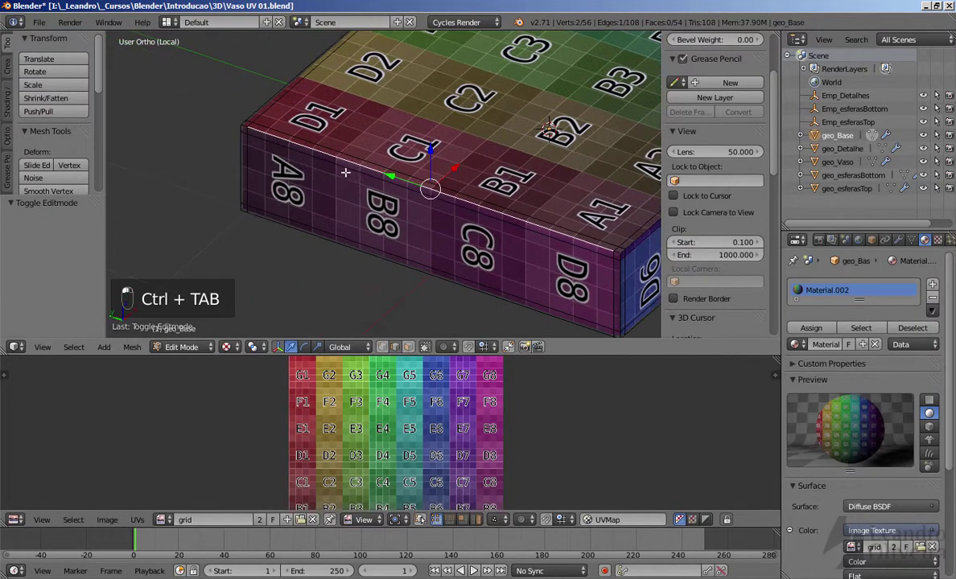
pyautogui.scroll(-2, 443, 176)
pyautogui.keyDown('shift'); pyautogui.moveTo(444, 175); pyautogui.dragTo(314, 159, button='middle'); pyautogui.keyUp('shift')
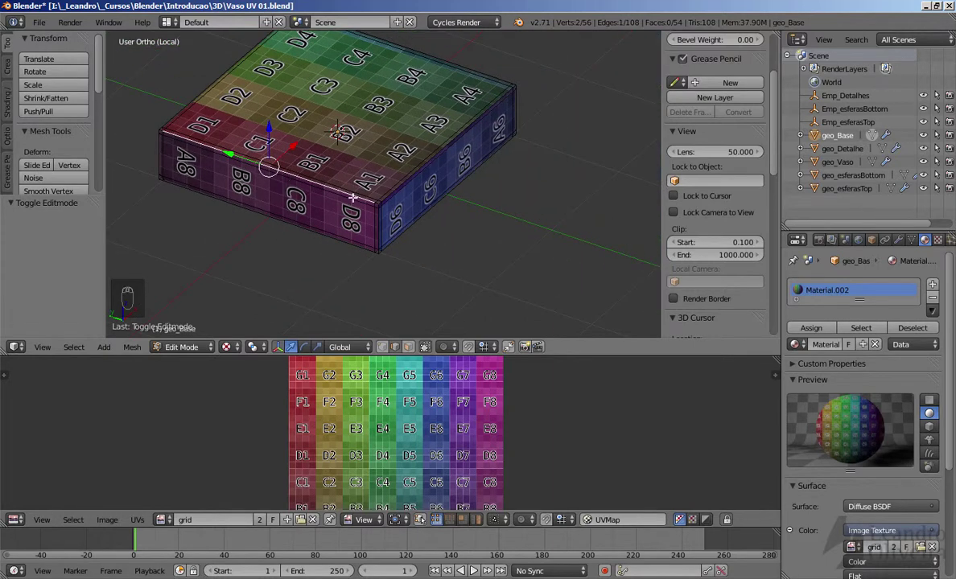
pyautogui.scroll(4, 352, 197)
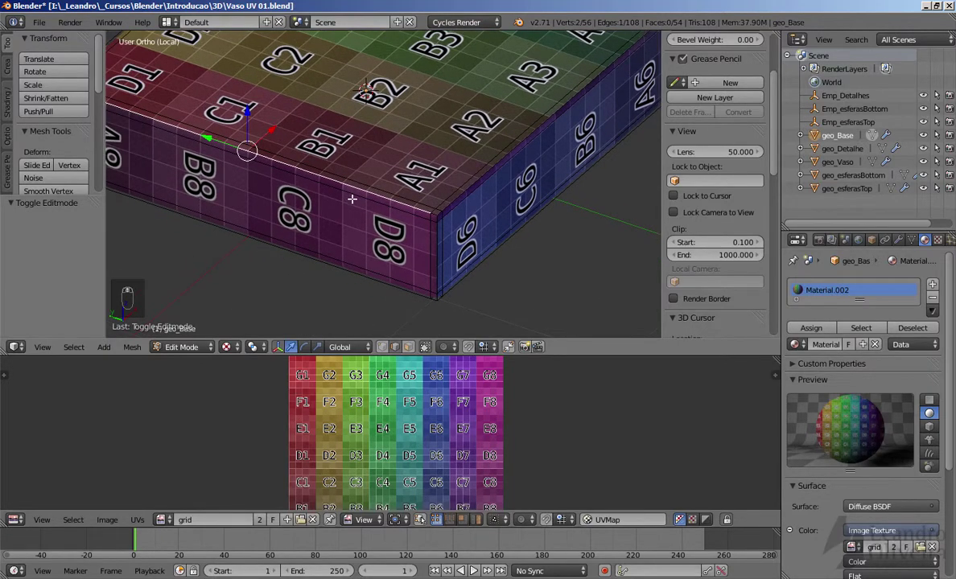
pyautogui.keyDown('shift'); pyautogui.moveTo(352, 199); pyautogui.dragTo(141, 223, button='middle'); pyautogui.keyUp('shift')
pyautogui.keyDown('shift'); pyautogui.moveTo(337, 172); pyautogui.dragTo(97, 121, button='middle'); pyautogui.keyUp('shift')
pyautogui.keyDown('shift'); pyautogui.moveTo(387, 196); pyautogui.dragTo(369, 191, button='middle'); pyautogui.keyUp('shift')
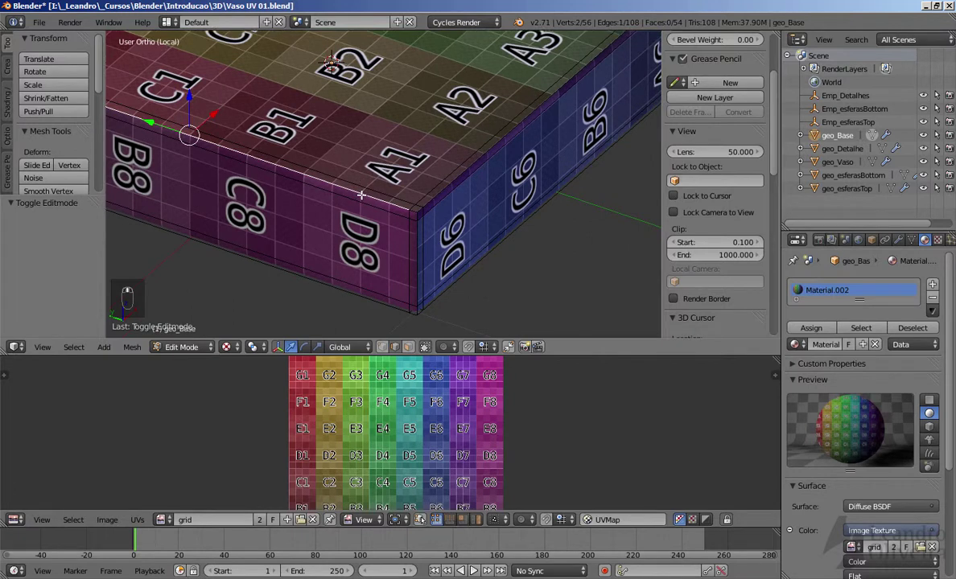
pyautogui.keyDown('shift'); pyautogui.rightClick(361, 195); pyautogui.keyUp('shift')
pyautogui.keyDown('shift'); pyautogui.moveTo(313, 175); pyautogui.dragTo(569, 250, button='middle'); pyautogui.keyUp('shift')
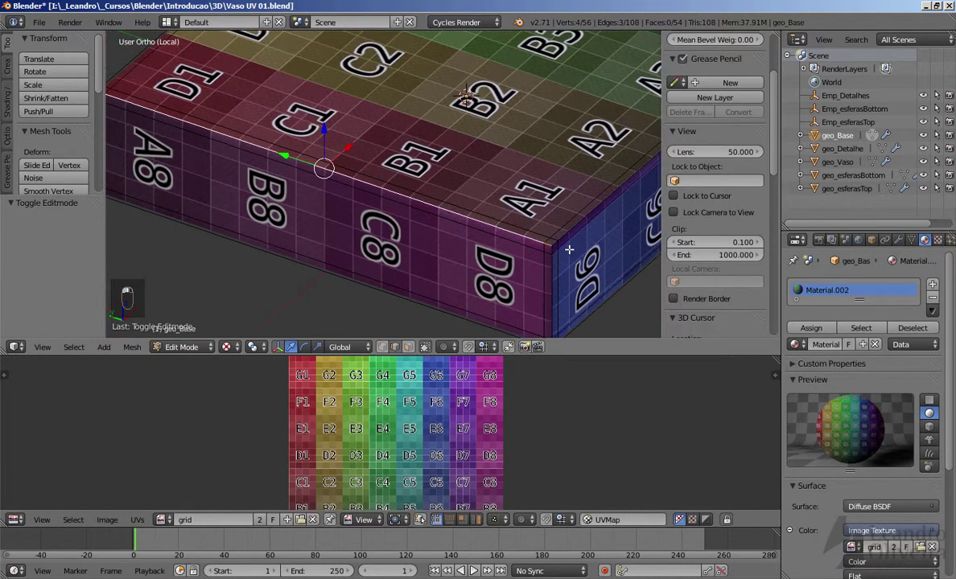
# Add the full top and bottom edges of the block's A7–D7 side to the selection.
pyautogui.moveTo(192, 148); pyautogui.dragTo(355, 193, button='middle')
pyautogui.scroll(4, 426, 230)
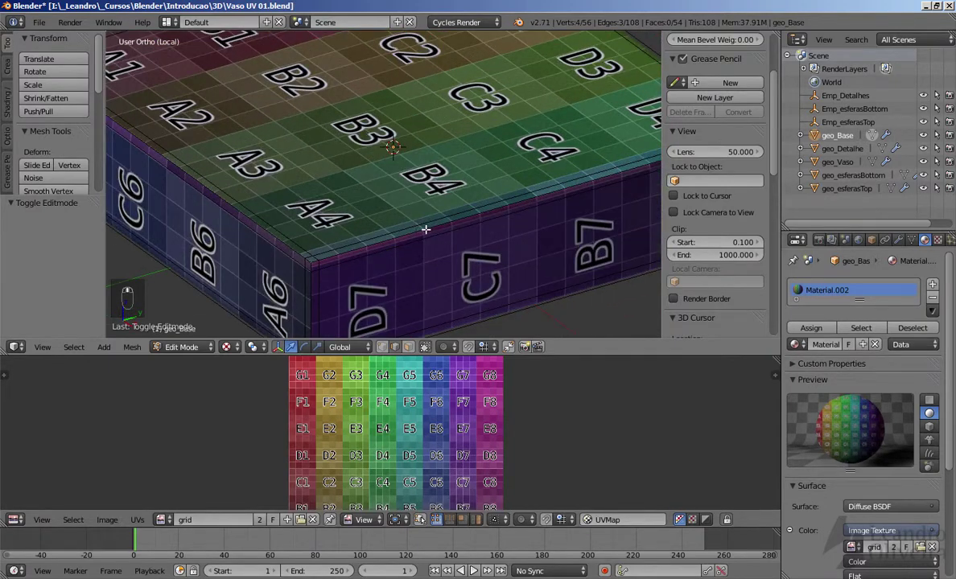
pyautogui.keyDown('alt'); pyautogui.keyDown('shift'); pyautogui.rightClick(423, 230); pyautogui.keyUp('shift'); pyautogui.keyUp('alt')
pyautogui.scroll(-5, 490, 172)
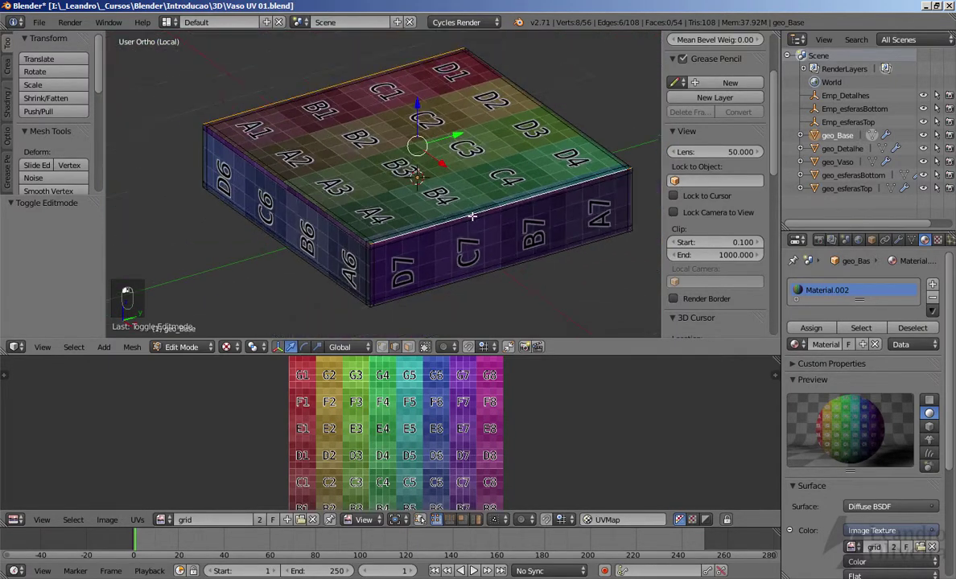
pyautogui.moveTo(490, 171); pyautogui.dragTo(455, 205, button='middle')
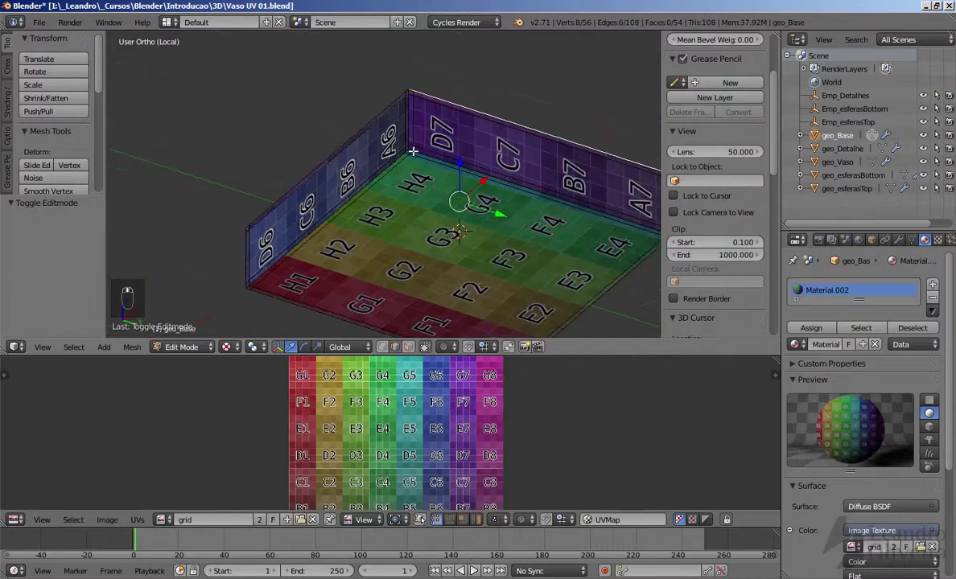
pyautogui.scroll(4, 419, 153)
pyautogui.keyDown('alt'); pyautogui.keyDown('shift'); pyautogui.rightClick(419, 153); pyautogui.keyUp('shift'); pyautogui.keyUp('alt')
pyautogui.scroll(-4, 419, 153)
# Add the full bottom edge of the A8–D8 side to the selection.
pyautogui.moveTo(420, 153); pyautogui.dragTo(312, 183, button='middle')
pyautogui.scroll(3, 405, 191)
pyautogui.keyDown('alt'); pyautogui.keyDown('shift'); pyautogui.rightClick(318, 118); pyautogui.keyUp('shift'); pyautogui.keyUp('alt')
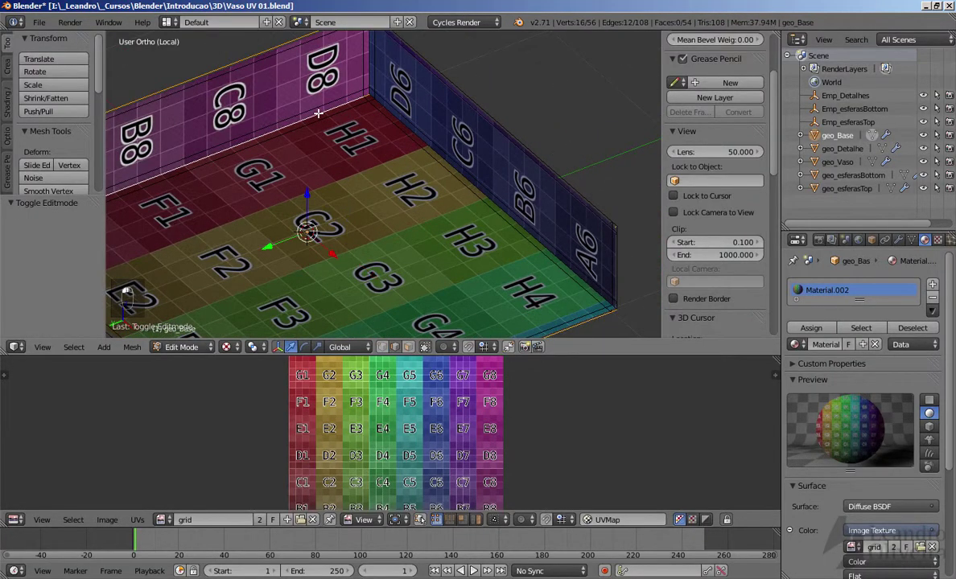
pyautogui.scroll(-4, 320, 109)
# Add the A5–D5 side's top edge and the vertical corner edge between D5 and A8 to the selection.
pyautogui.moveTo(320, 109); pyautogui.dragTo(520, 276, button='middle')
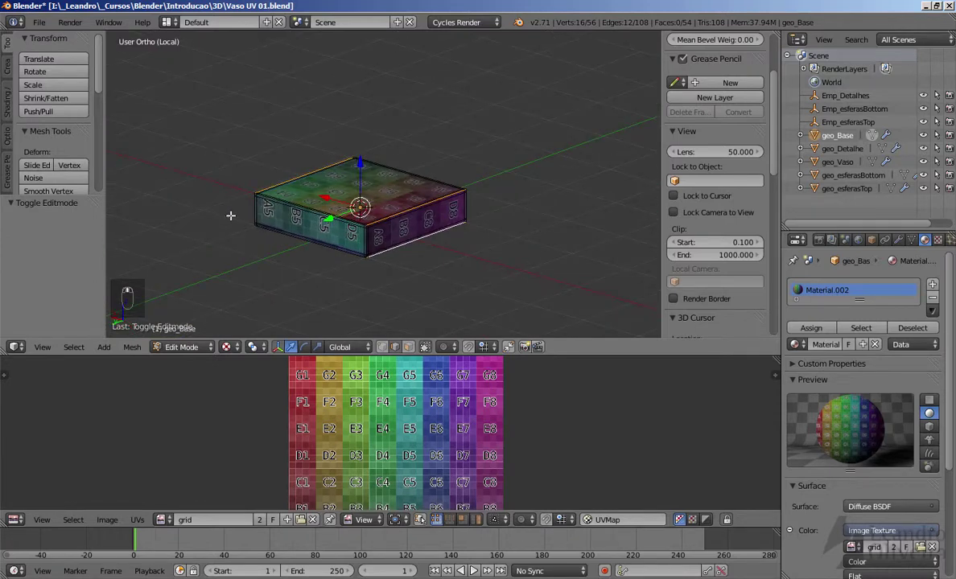
pyautogui.scroll(4, 230, 213)
pyautogui.moveTo(230, 214); pyautogui.dragTo(329, 177, button='middle')
pyautogui.keyDown('shift'); pyautogui.rightClick(330, 170); pyautogui.keyUp('shift')
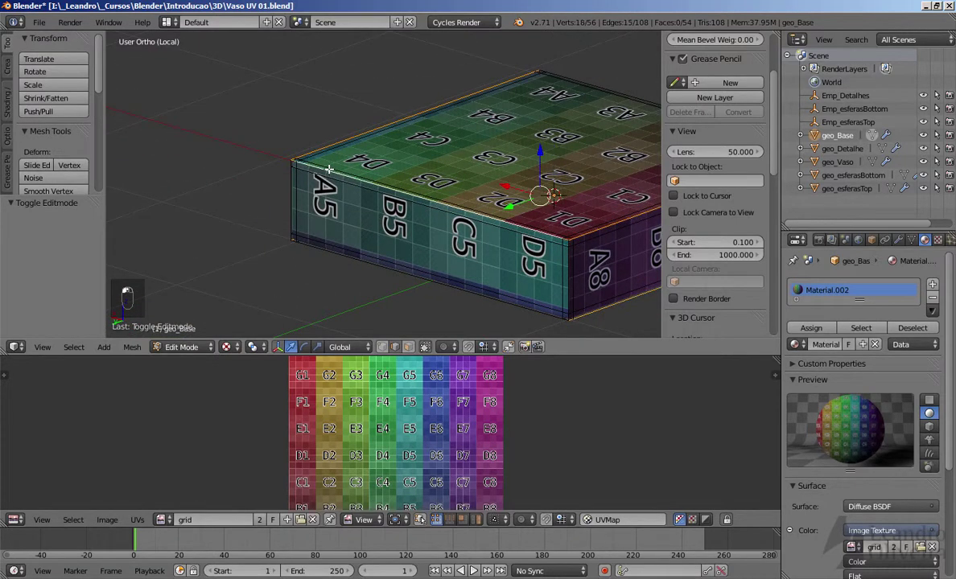
pyautogui.keyDown('shift'); pyautogui.rightClick(568, 252); pyautogui.keyUp('shift')
# Remove the top edge of the A5–D5 side from the selection.
pyautogui.moveTo(512, 272); pyautogui.dragTo(497, 242, button='middle')
pyautogui.moveTo(425, 191); pyautogui.dragTo(446, 204, button='middle')
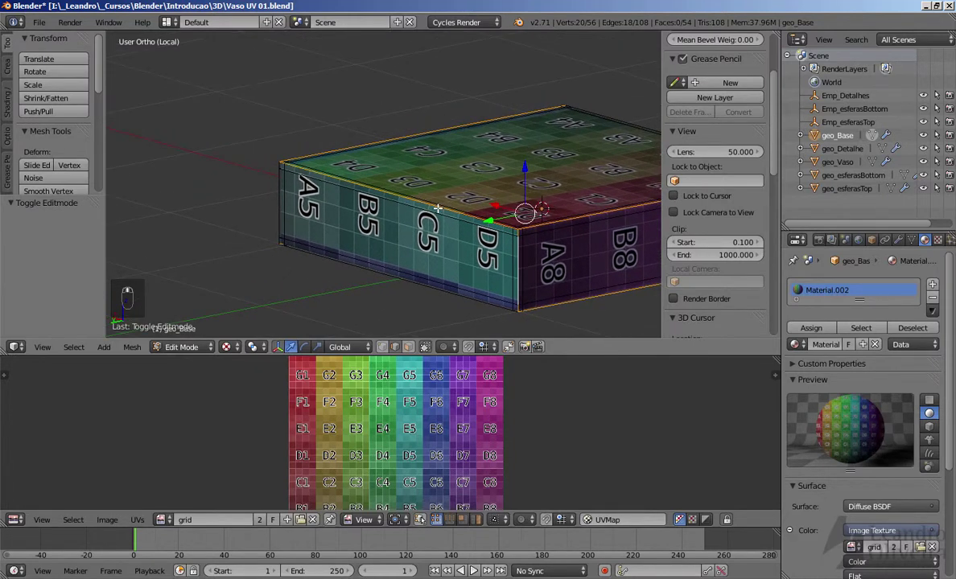
pyautogui.scroll(2, 437, 208)
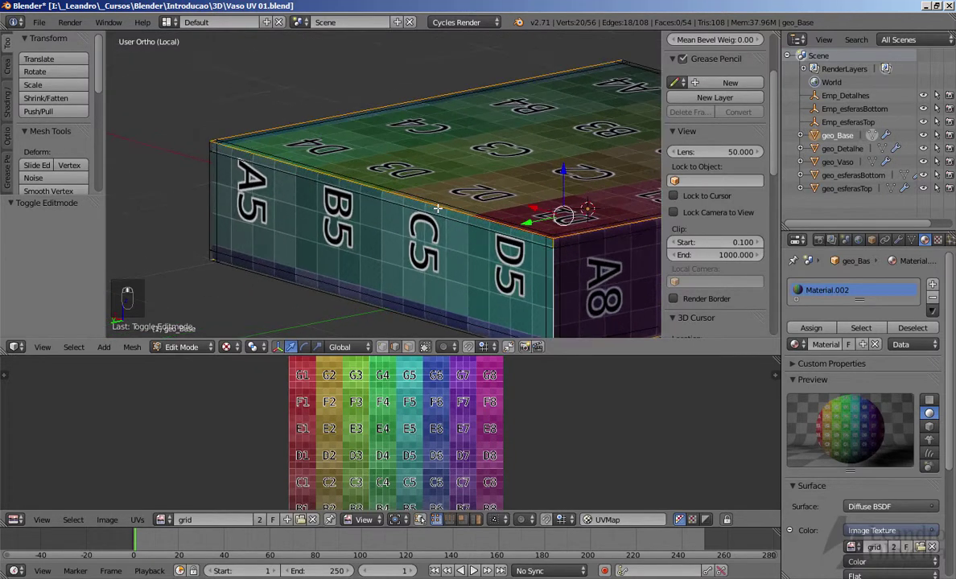
pyautogui.keyDown('shift'); pyautogui.click(513, 231); pyautogui.keyUp('shift')
pyautogui.keyDown('shift'); pyautogui.click(509, 224); pyautogui.keyUp('shift')
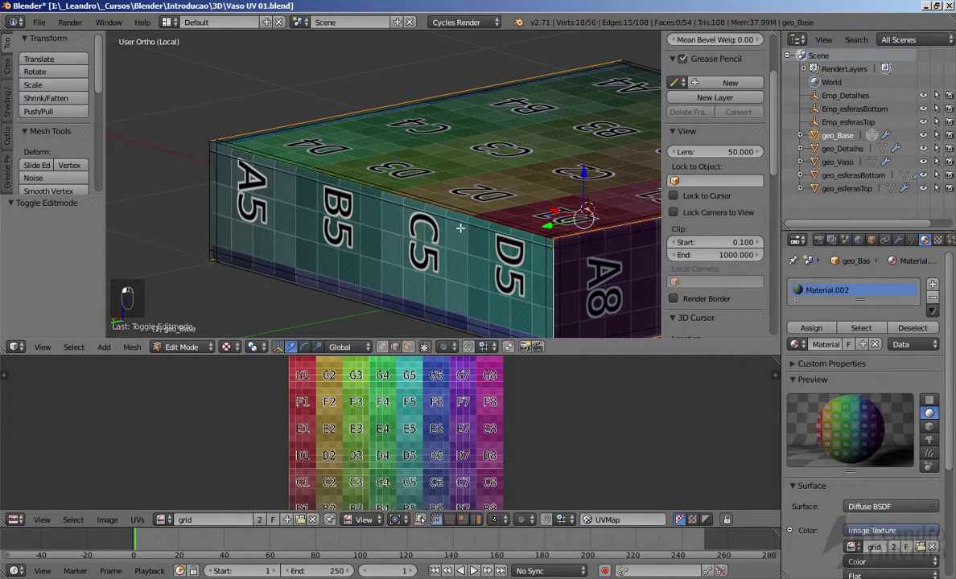
# Add the A5–D5 side's other vertical corner edge and its bottom edge to the selection, and check the underside.
pyautogui.moveTo(498, 219); pyautogui.dragTo(361, 179, button='middle')
pyautogui.keyDown('shift'); pyautogui.click(444, 207); pyautogui.keyUp('shift')
pyautogui.keyDown('shift'); pyautogui.click(414, 175); pyautogui.keyUp('shift')
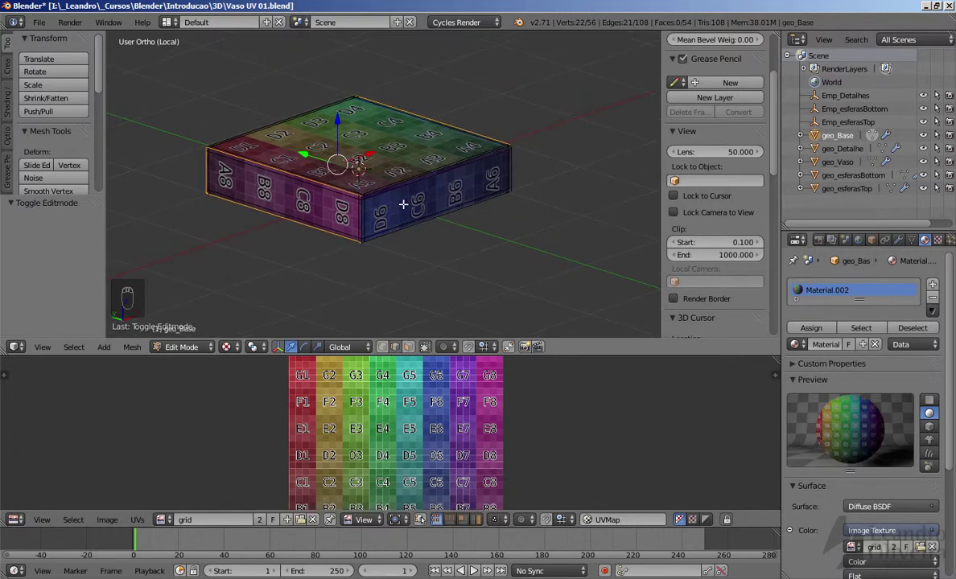
pyautogui.moveTo(403, 191); pyautogui.dragTo(373, 116, button='middle')
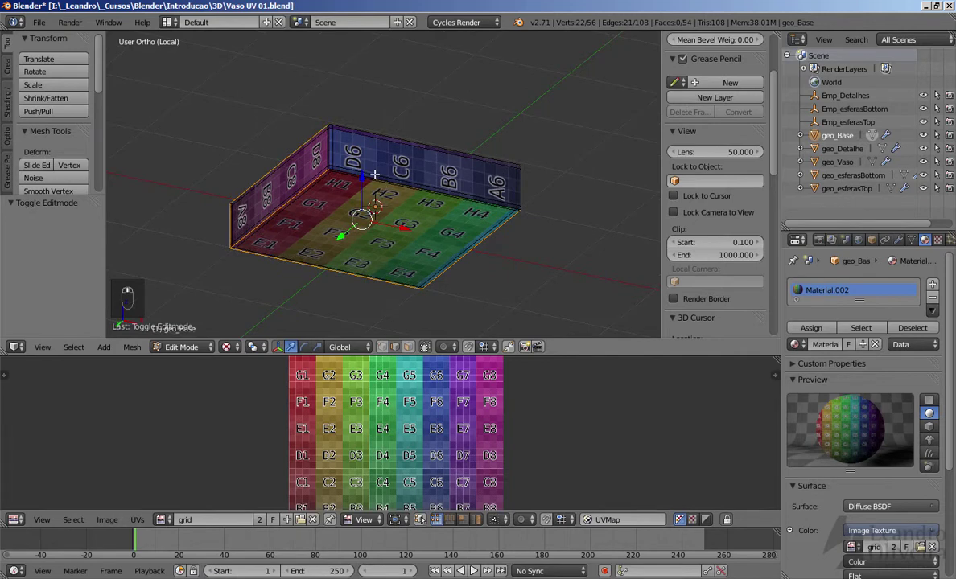
# Check the selected edges around the base block and mark them as seams.
pyautogui.moveTo(356, 175); pyautogui.dragTo(433, 223, button='middle')
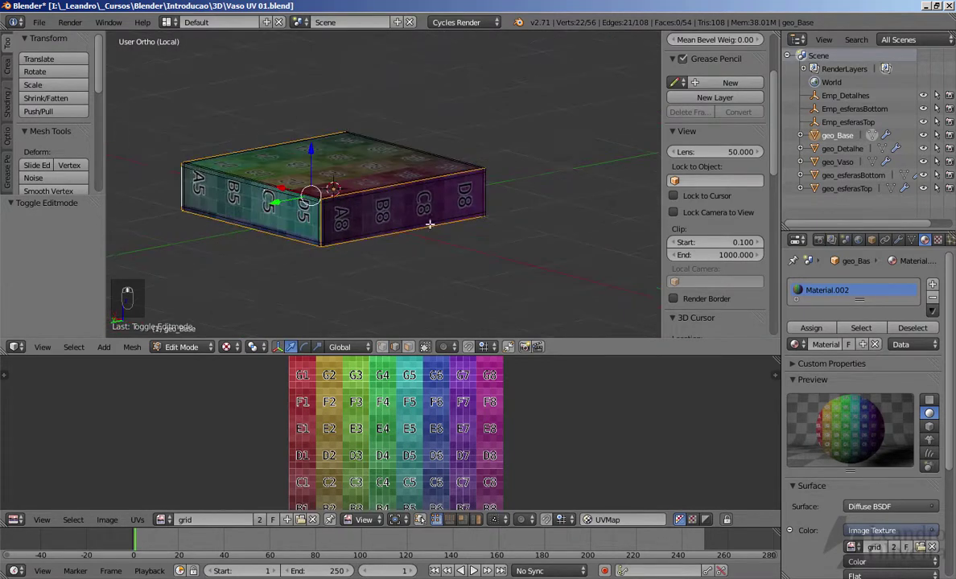
pyautogui.moveTo(333, 182); pyautogui.dragTo(297, 206, button='middle')
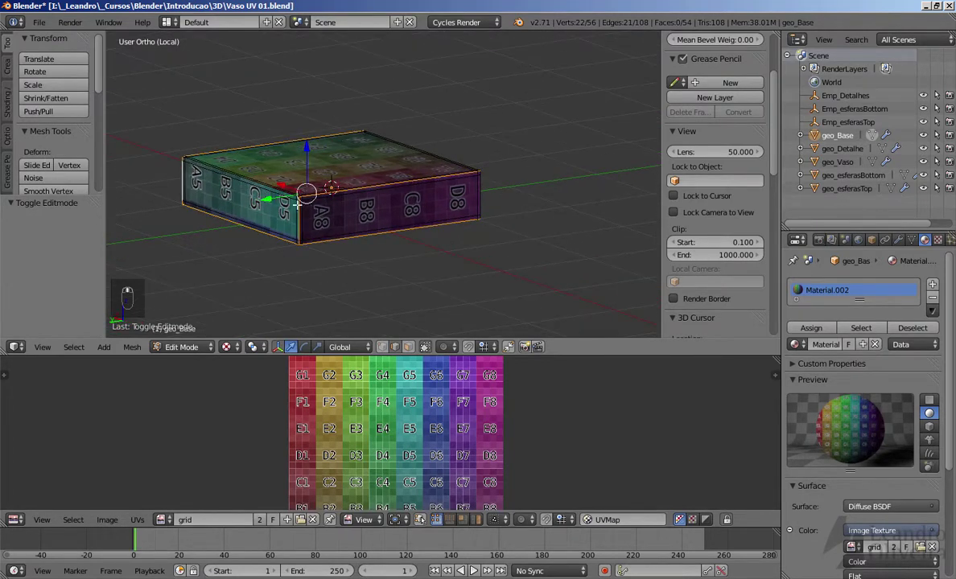
pyautogui.moveTo(255, 141); pyautogui.dragTo(349, 225, button='middle')
pyautogui.scroll(3, 350, 226)
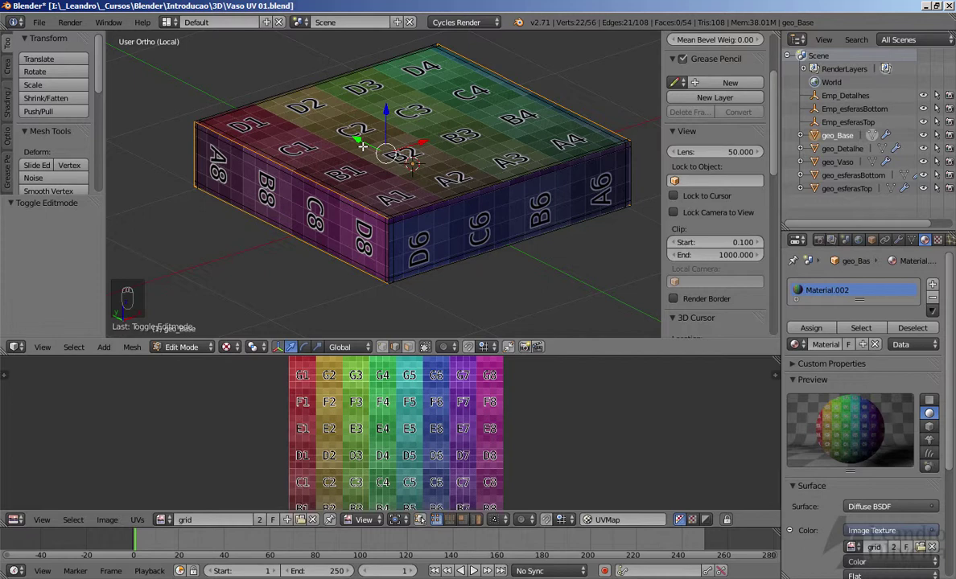
pyautogui.hotkey('ctrl', 'e')
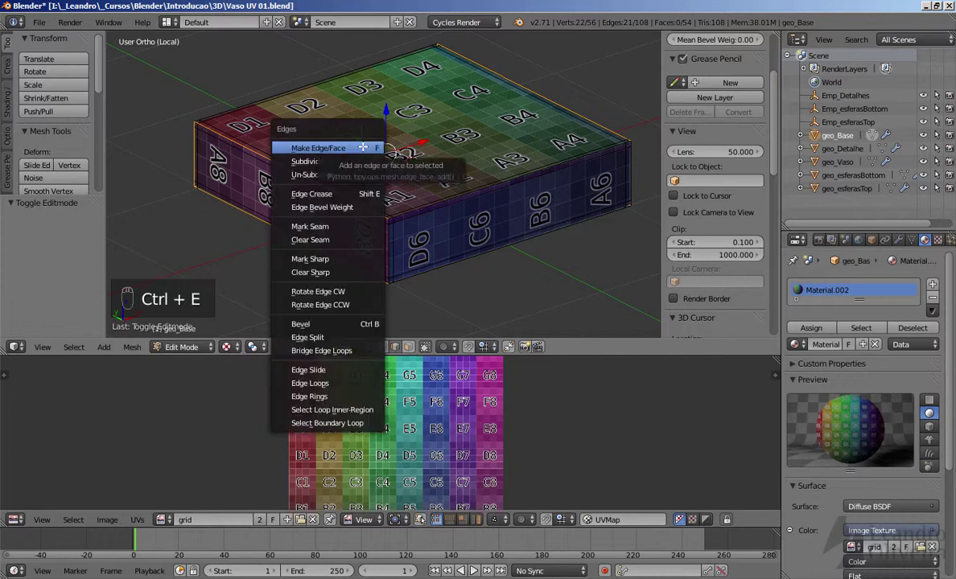
pyautogui.click(318, 227)
pyautogui.moveTo(337, 183); pyautogui.dragTo(330, 166, button='middle')
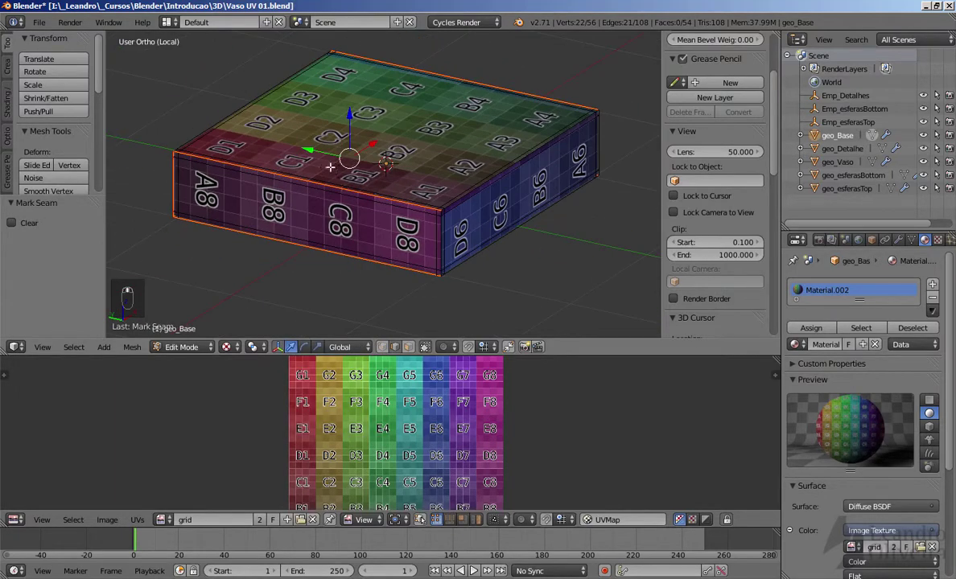
# Select the base block's entire mesh and unwrap it along the marked seams.
pyautogui.rightClick(240, 100)
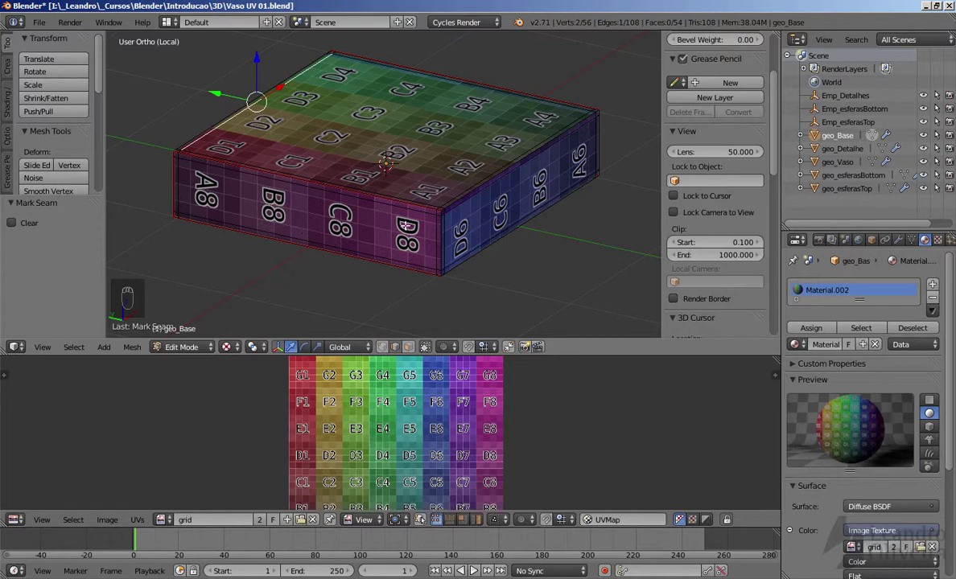
pyautogui.moveTo(406, 226); pyautogui.dragTo(326, 199, button='middle')
pyautogui.press('a')
pyautogui.press('a')
pyautogui.press('a')
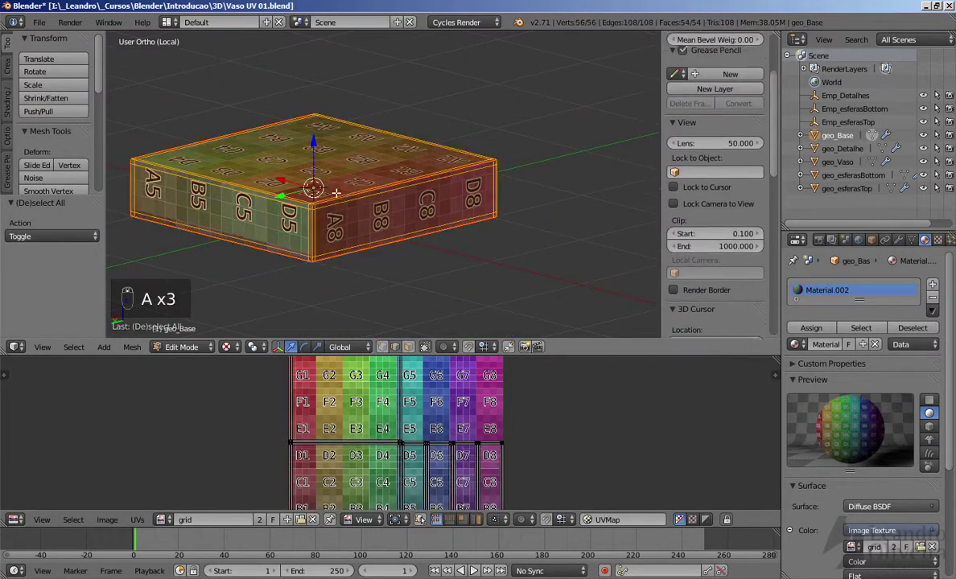
pyautogui.moveTo(270, 187); pyautogui.dragTo(345, 201, button='middle')
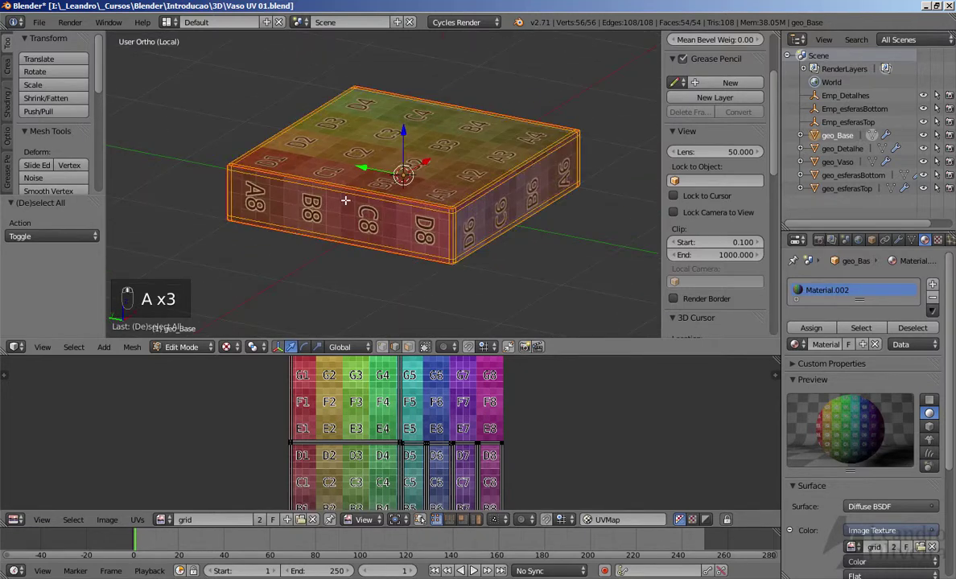
pyautogui.press('u')
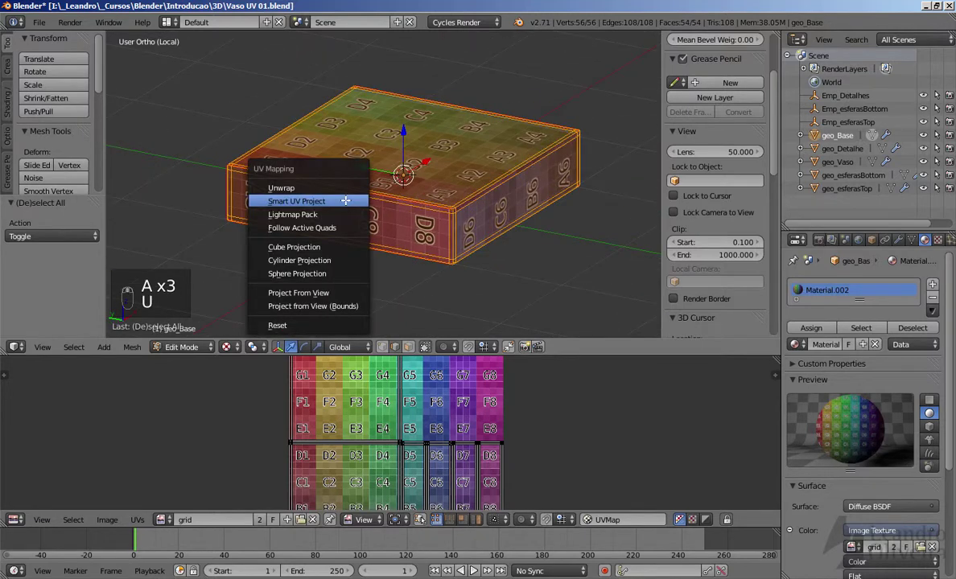
pyautogui.click(281, 187)
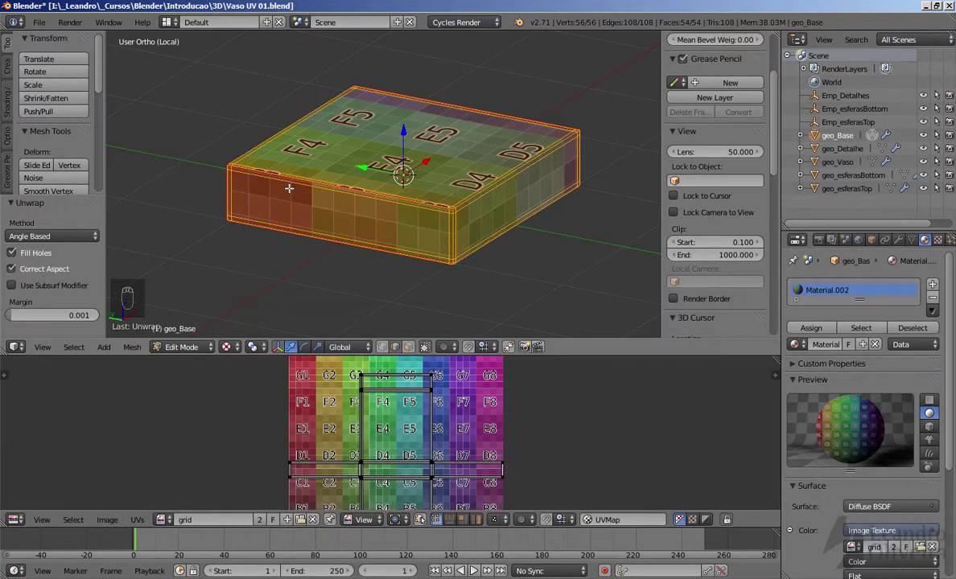
# Enlarge the UV editor and compare the unwrapped layout with the color grid on the block's faces.
pyautogui.scroll(-2, 404, 384)
pyautogui.scroll(2, 424, 385)
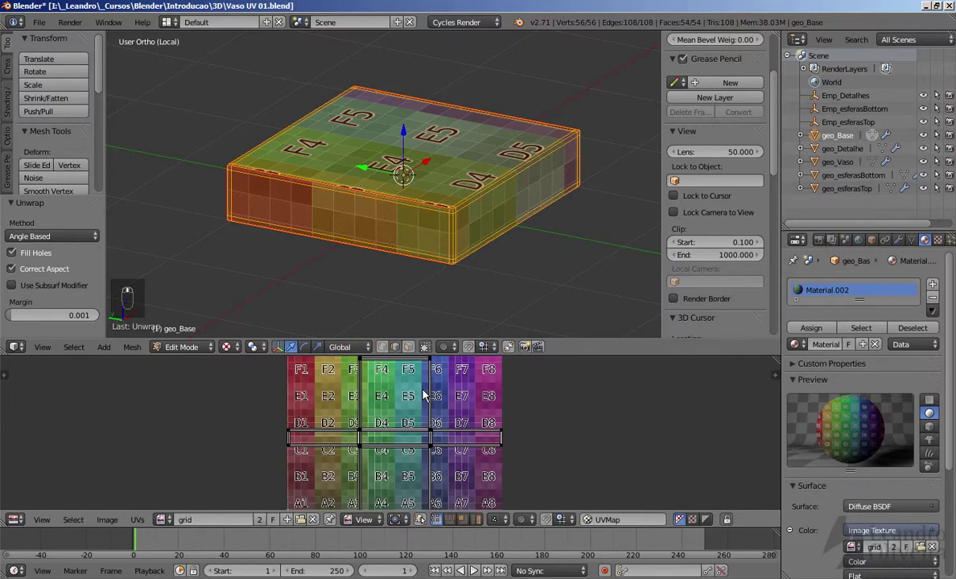
pyautogui.moveTo(410, 354); pyautogui.dragTo(410, 228)
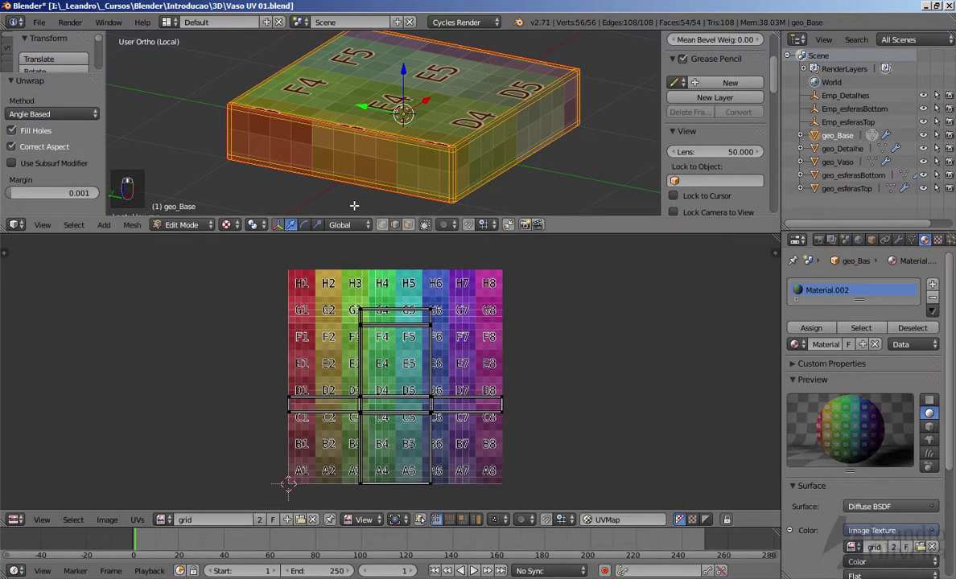
pyautogui.moveTo(379, 193); pyautogui.dragTo(303, 157, button='middle')
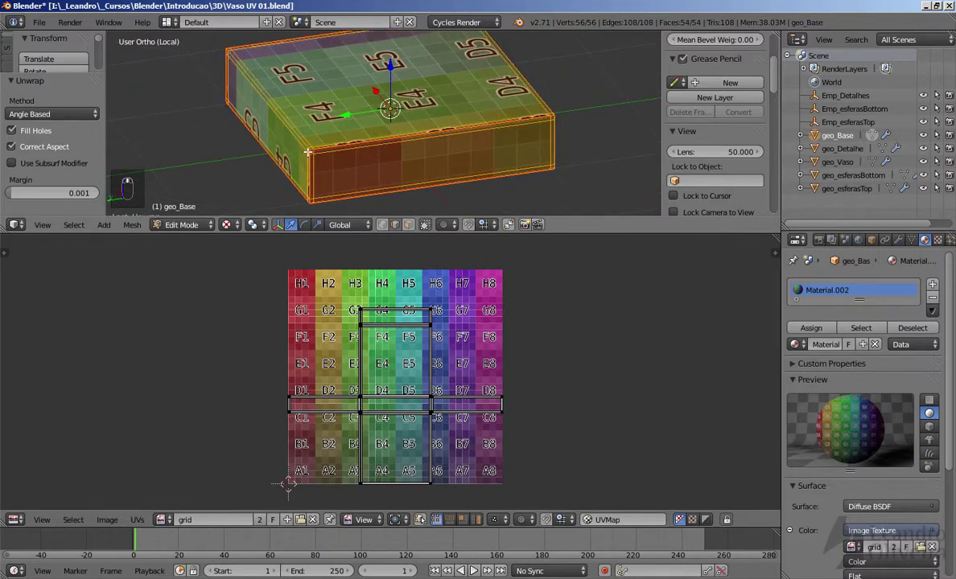
pyautogui.scroll(2, 355, 322)
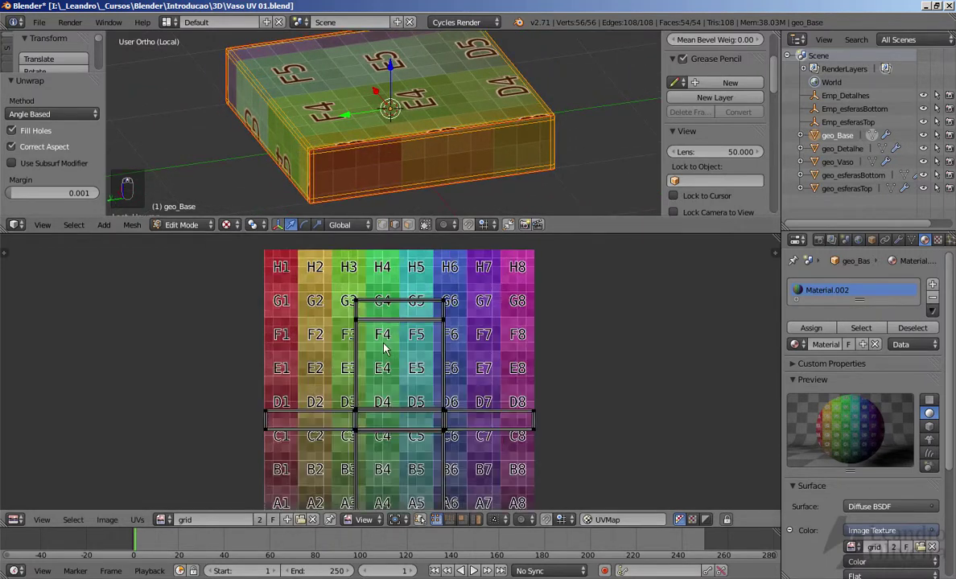
pyautogui.moveTo(388, 296); pyautogui.dragTo(372, 300, button='middle')
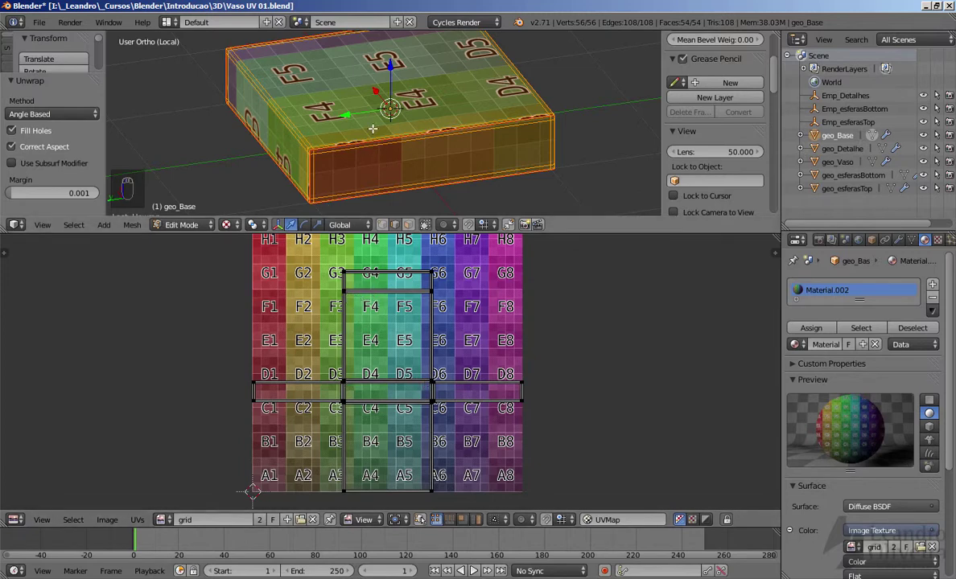
pyautogui.moveTo(336, 197); pyautogui.dragTo(335, 107, button='middle')
pyautogui.moveTo(412, 101); pyautogui.dragTo(306, 112, button='middle')
pyautogui.moveTo(417, 306); pyautogui.dragTo(409, 318, button='middle')
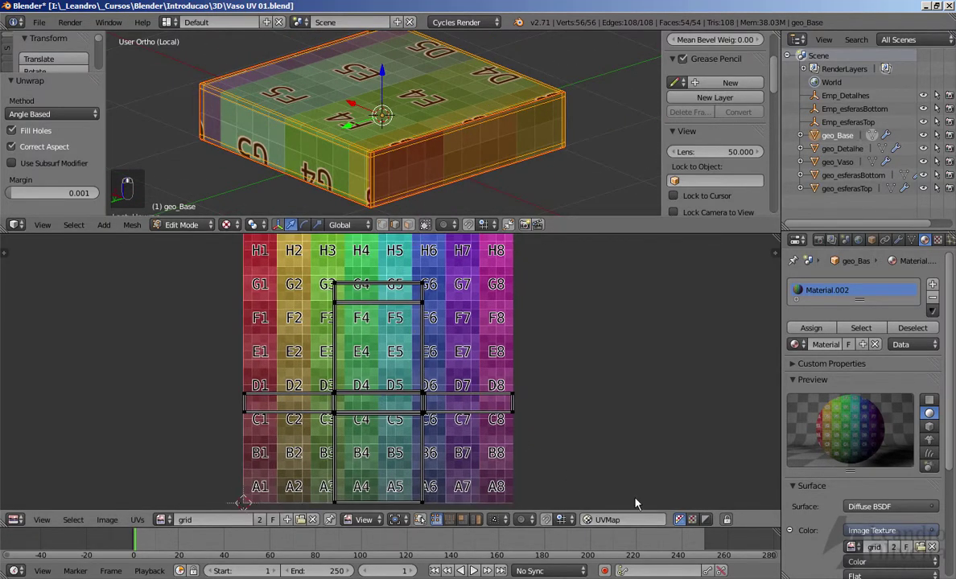
# Turn on the Stretch display for the UVs and examine the unwrapped layout for distortion.
pyautogui.press('n')
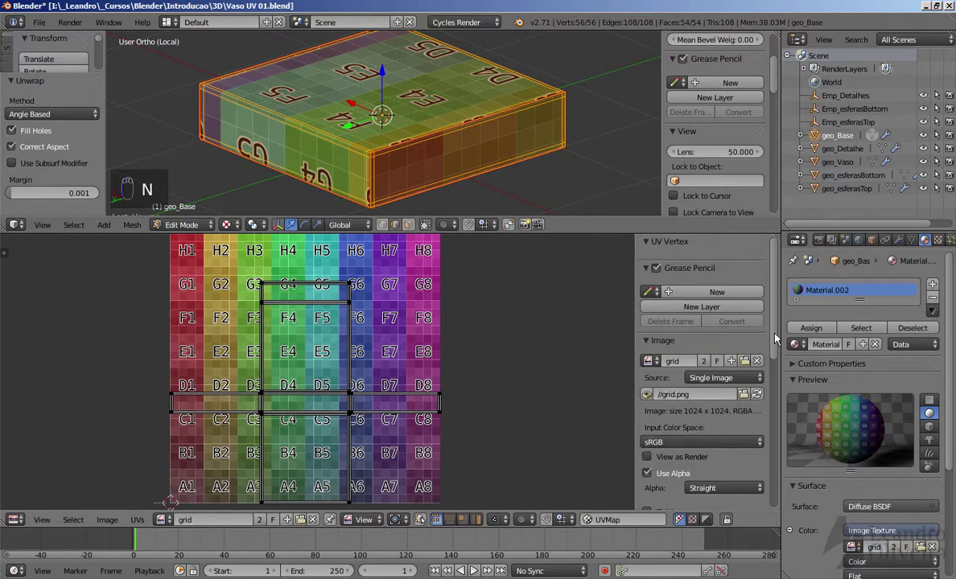
pyautogui.scroll(-5, 718, 309)
pyautogui.moveTo(787, 409); pyautogui.dragTo(761, 490)
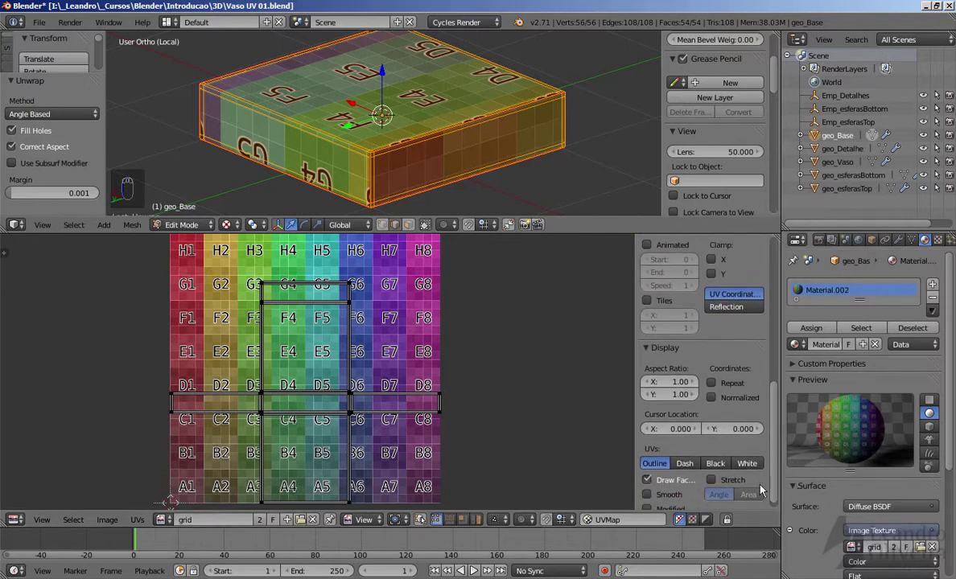
pyautogui.click(711, 480)
pyautogui.moveTo(328, 359); pyautogui.dragTo(351, 348, button='middle')
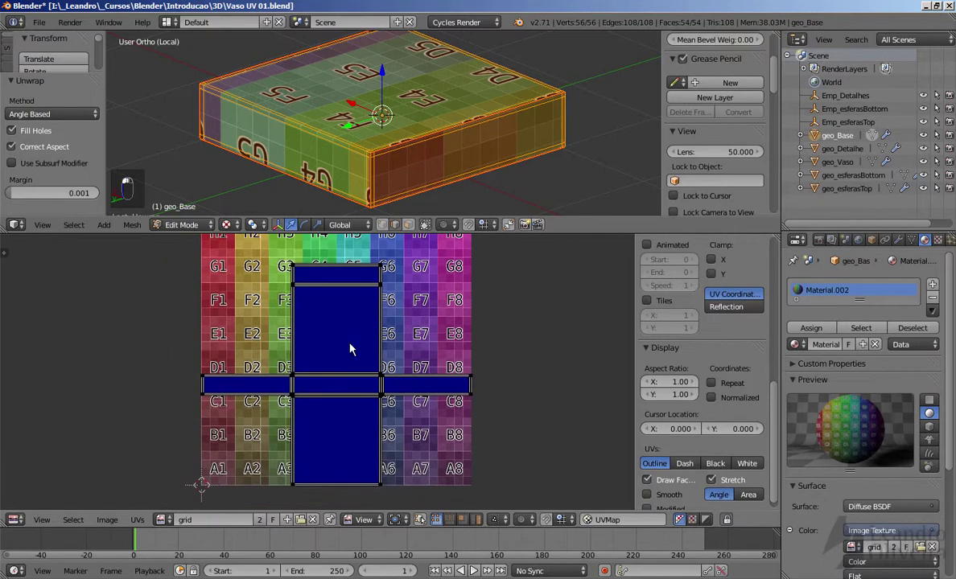
pyautogui.scroll(-2, 317, 317)
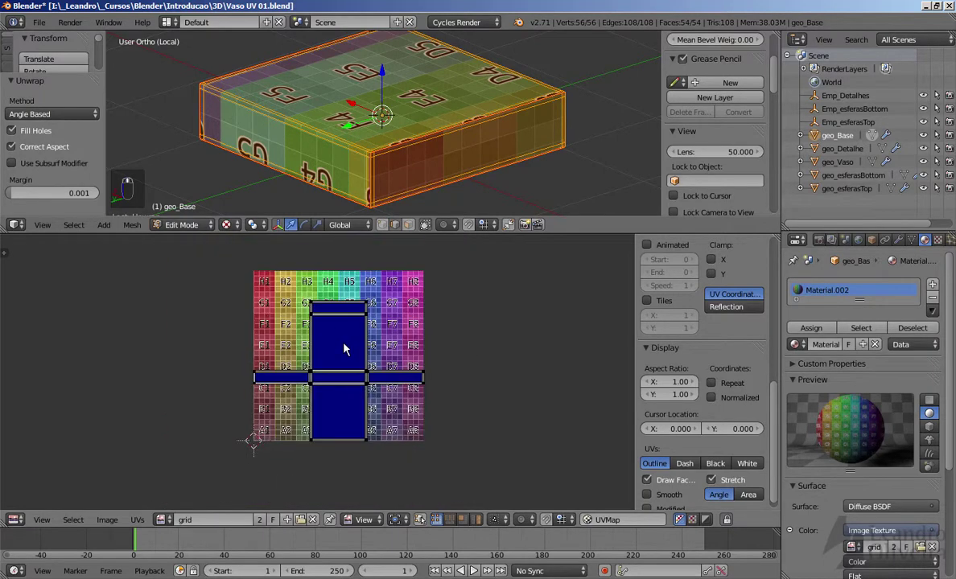
pyautogui.scroll(3, 347, 353)
pyautogui.moveTo(346, 353); pyautogui.dragTo(356, 381, button='middle')
pyautogui.scroll(1, 333, 315)
pyautogui.scroll(-2, 367, 341)
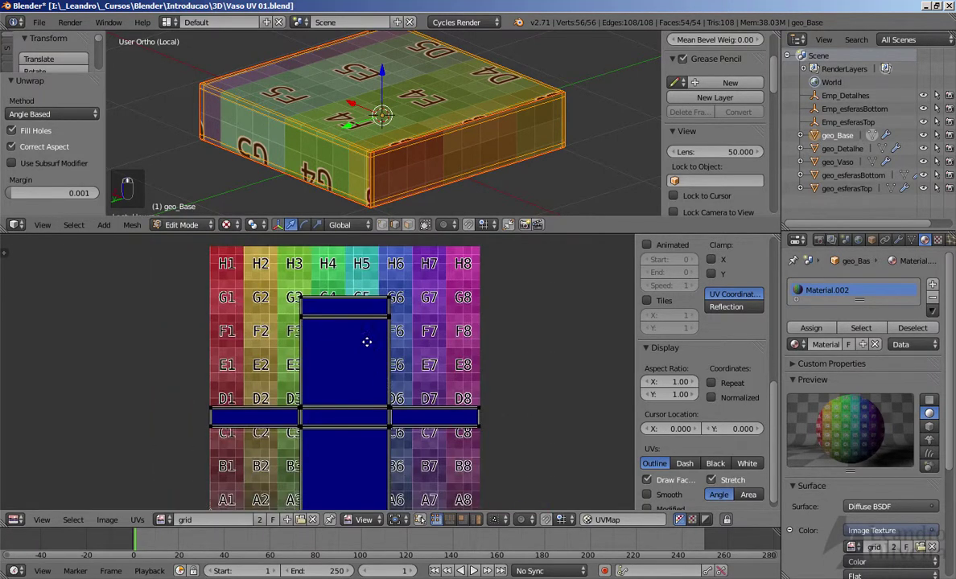
# Switch UV selection to faces and match both large square faces and the central strip to the block's sides.
pyautogui.click(462, 520)
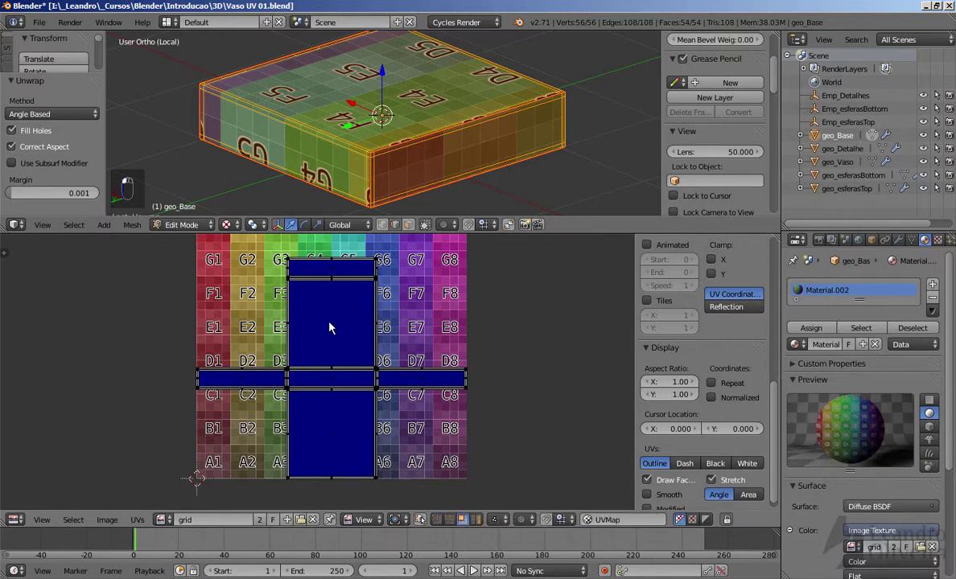
pyautogui.scroll(2, 350, 61)
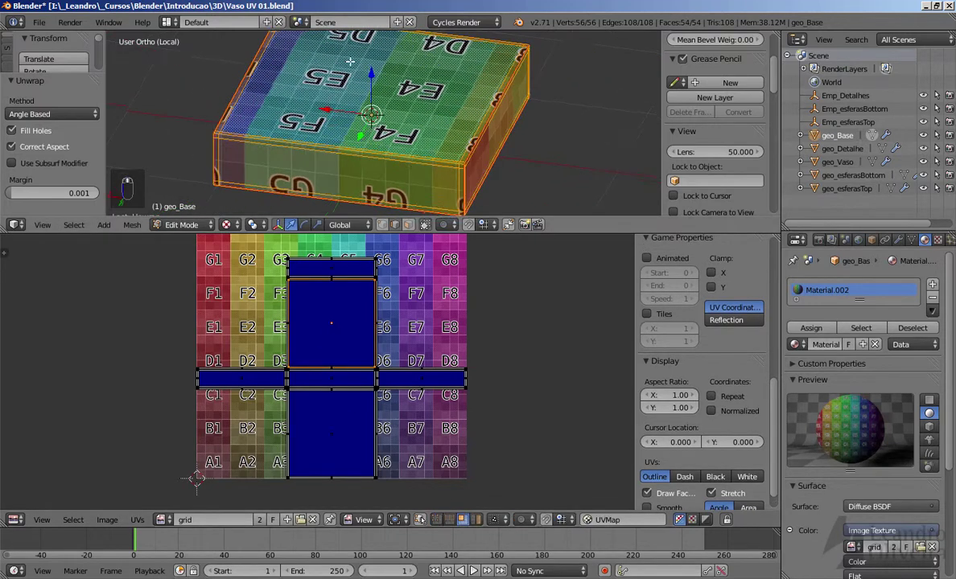
pyautogui.moveTo(400, 91); pyautogui.dragTo(555, 98, button='middle')
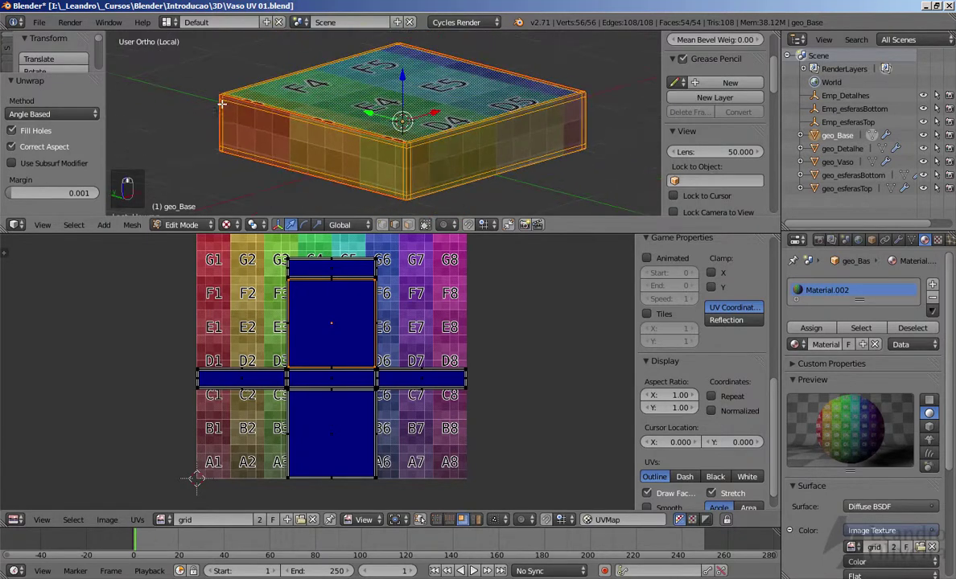
pyautogui.click(329, 435)
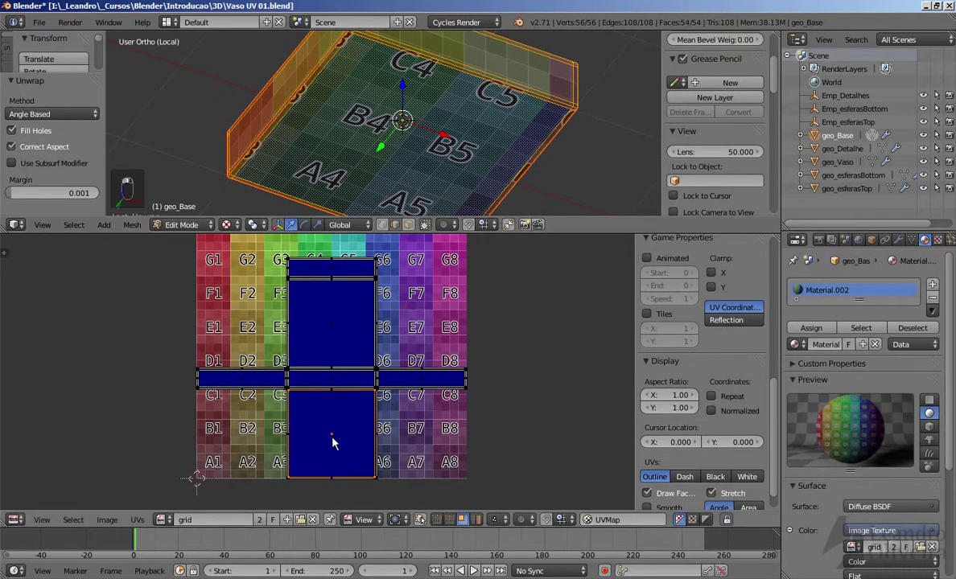
pyautogui.moveTo(382, 162); pyautogui.dragTo(362, 121, button='middle')
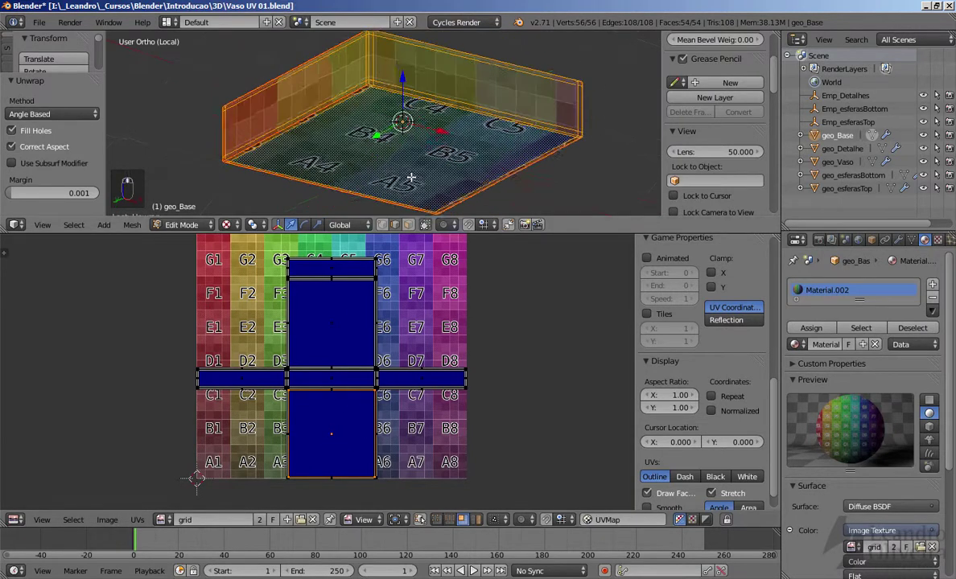
pyautogui.click(331, 378)
pyautogui.moveTo(423, 187); pyautogui.dragTo(480, 171, button='middle')
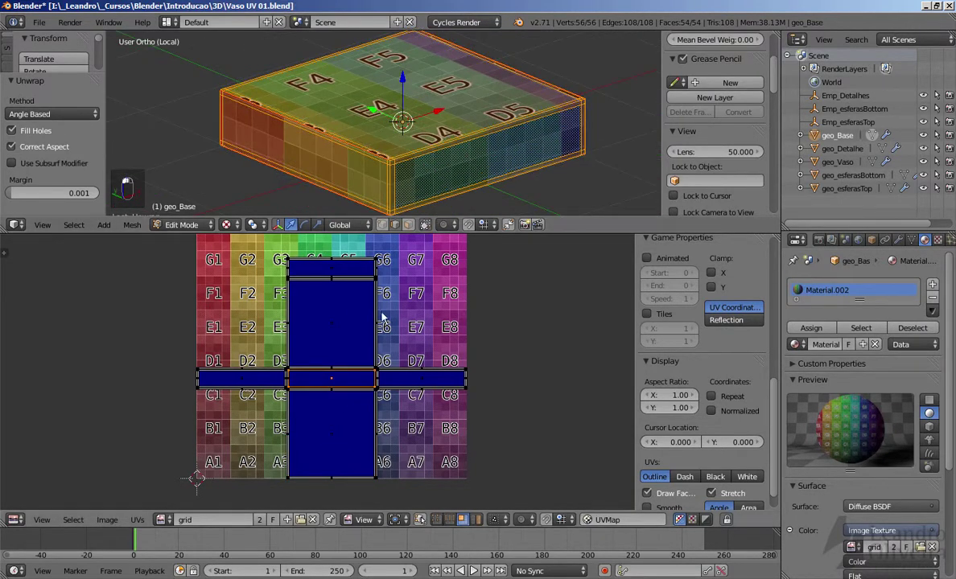
# Select the upper square, the end strip above it and the two side strips in the UV layout to match them to the block.
pyautogui.click(322, 306)
pyautogui.moveTo(355, 101); pyautogui.dragTo(362, 149, button='middle')
pyautogui.click(321, 261)
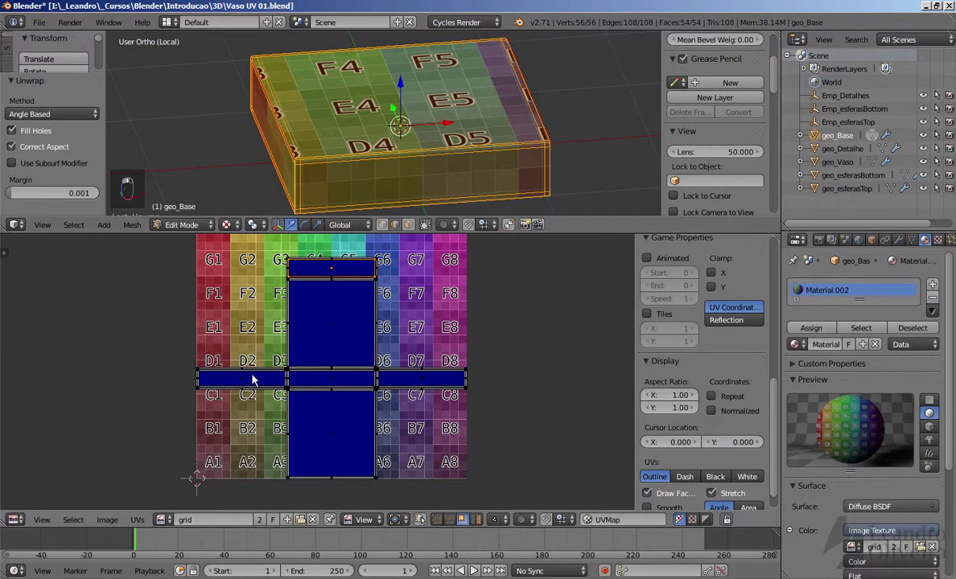
pyautogui.click(246, 378)
pyautogui.click(422, 378)
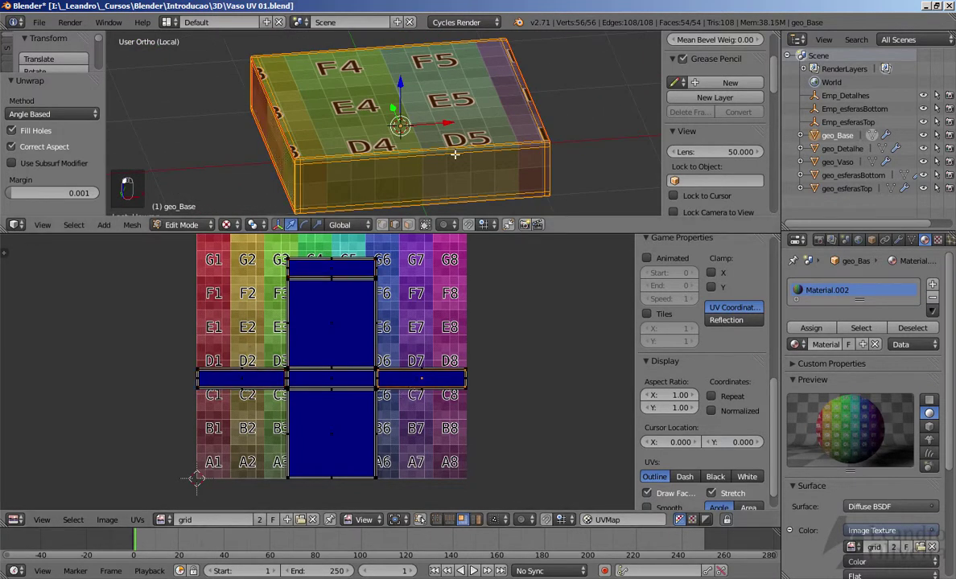
pyautogui.moveTo(455, 154); pyautogui.dragTo(382, 165, button='middle')
pyautogui.moveTo(272, 166); pyautogui.dragTo(450, 137, button='middle')
# Return to Object Mode, examine the texture's continuity along the block's edges up close, and enlarge the 3D view.
pyautogui.press('Tab')
pyautogui.scroll(3, 451, 137)
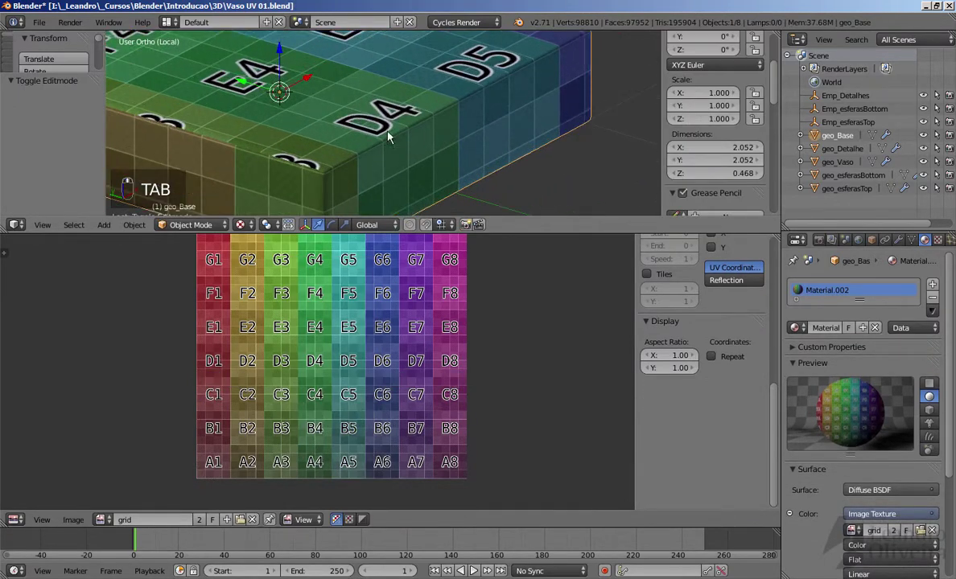
pyautogui.scroll(4, 372, 143)
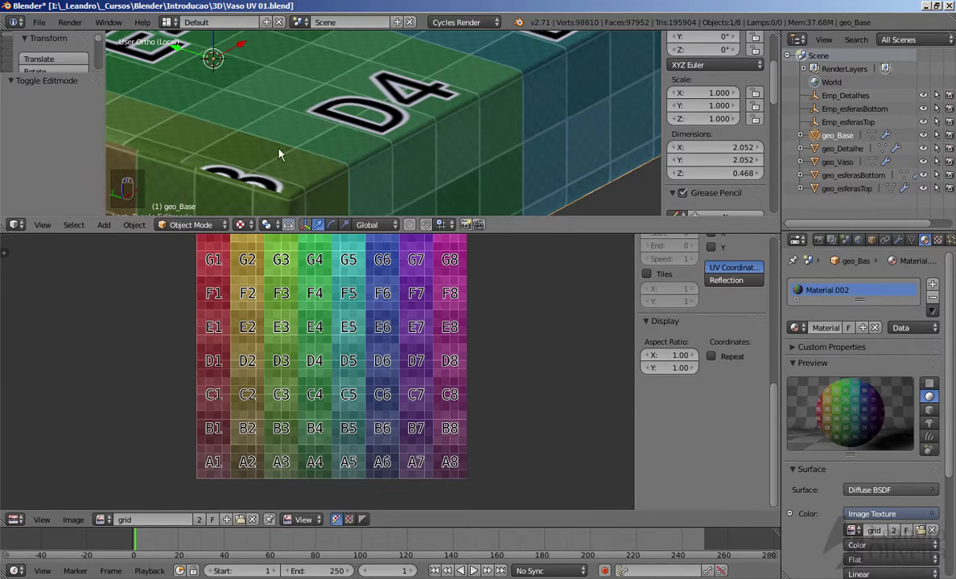
pyautogui.scroll(4, 279, 154)
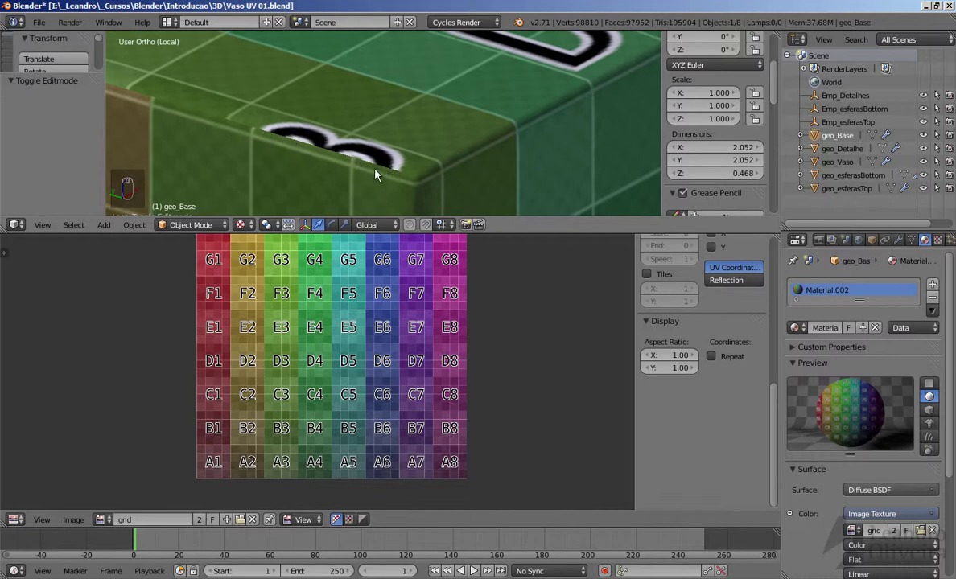
pyautogui.scroll(-8, 217, 127)
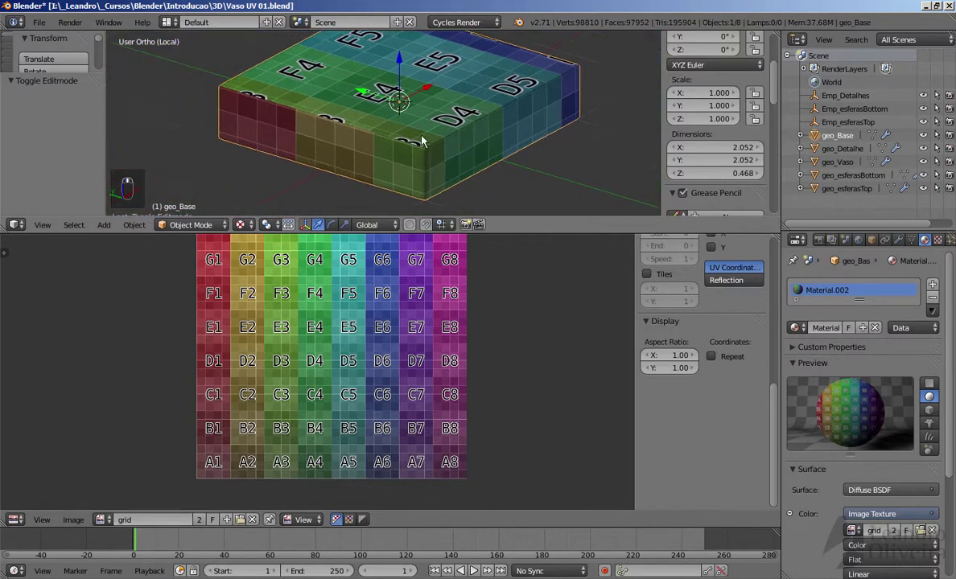
pyautogui.scroll(4, 350, 141)
pyautogui.scroll(-3, 359, 130)
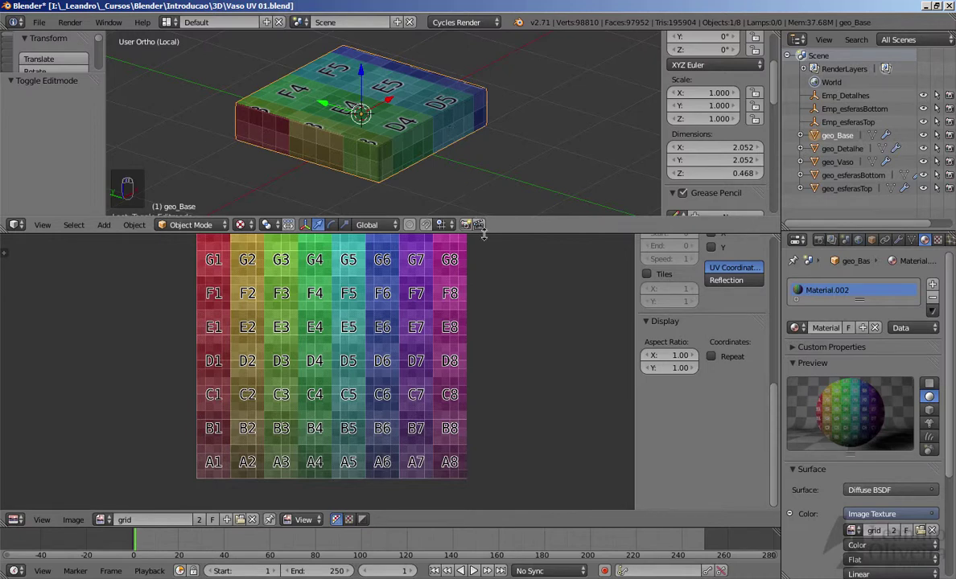
pyautogui.moveTo(483, 235); pyautogui.dragTo(509, 354)
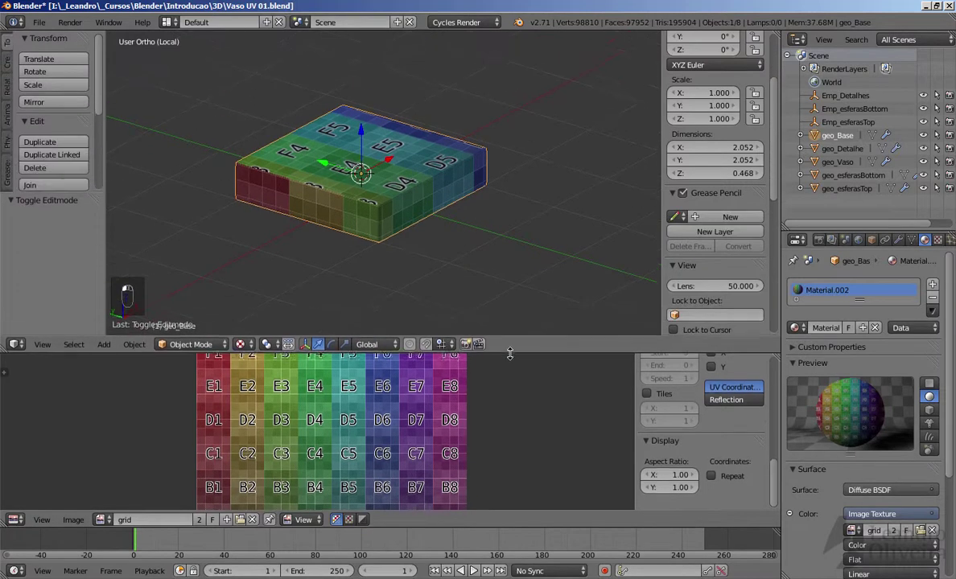
# Leave the base block's local view to bring back the rest of the vase.
pyautogui.moveTo(491, 302); pyautogui.dragTo(458, 195, button='middle')
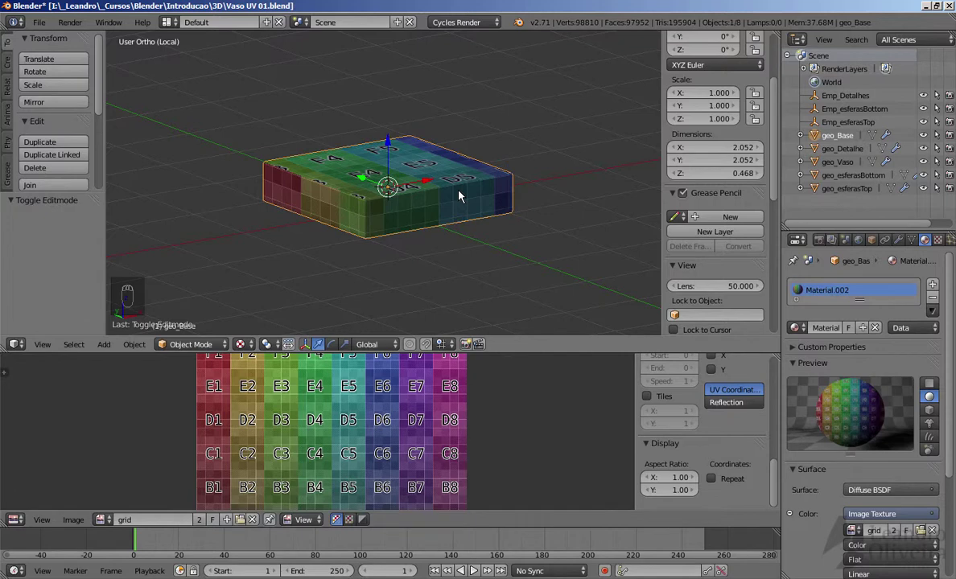
pyautogui.moveTo(437, 207); pyautogui.dragTo(449, 218, button='middle')
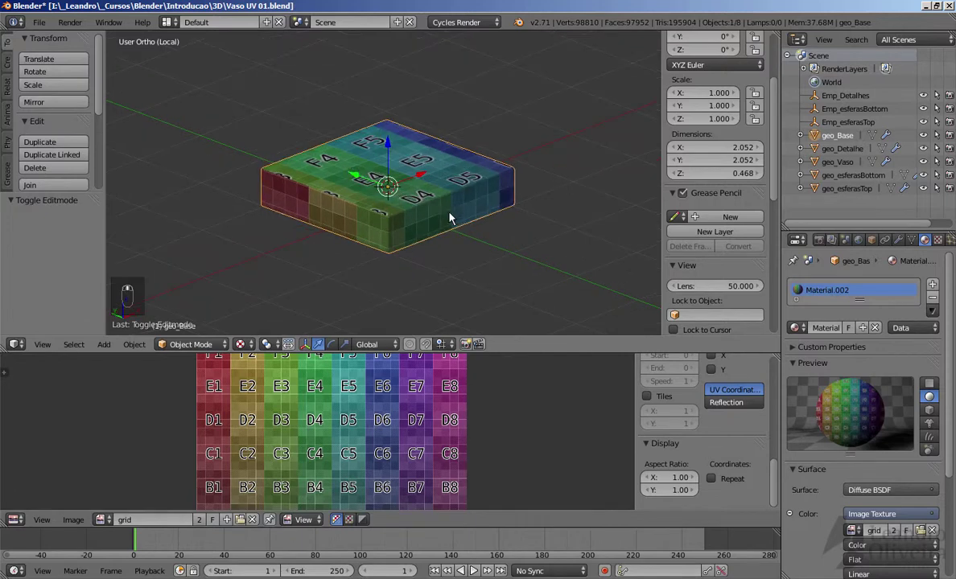
pyautogui.press('Tab')
pyautogui.press('Tab')
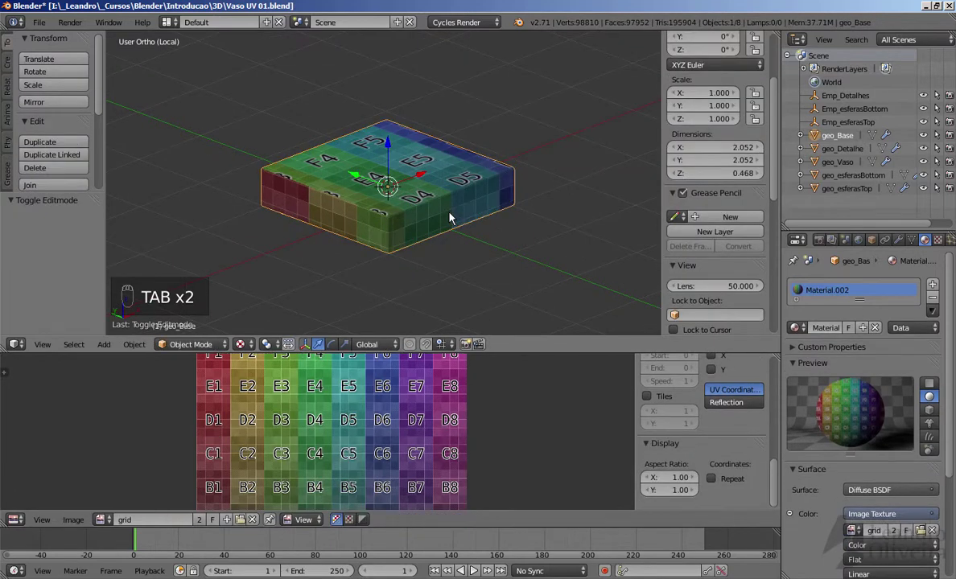
pyautogui.press('KP_Divide')
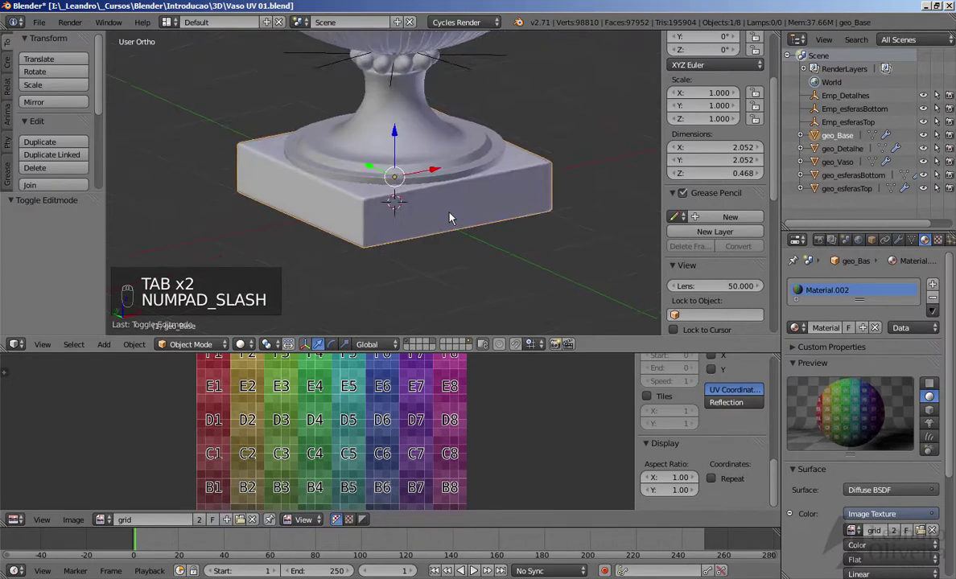
# Try Material viewport shading, settle on Texture shading, and inspect the mapped base block beneath the vase.
pyautogui.click(241, 344)
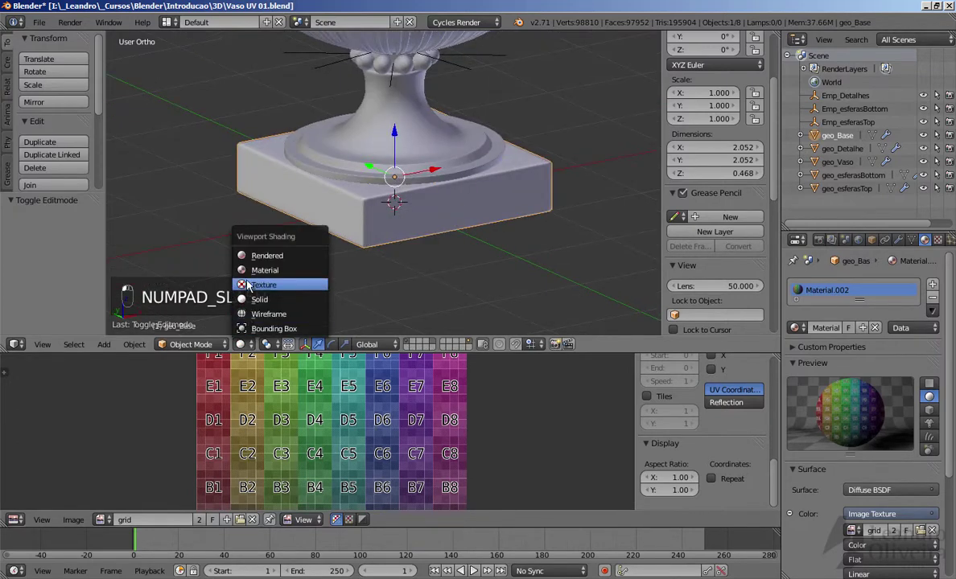
pyautogui.click(256, 271)
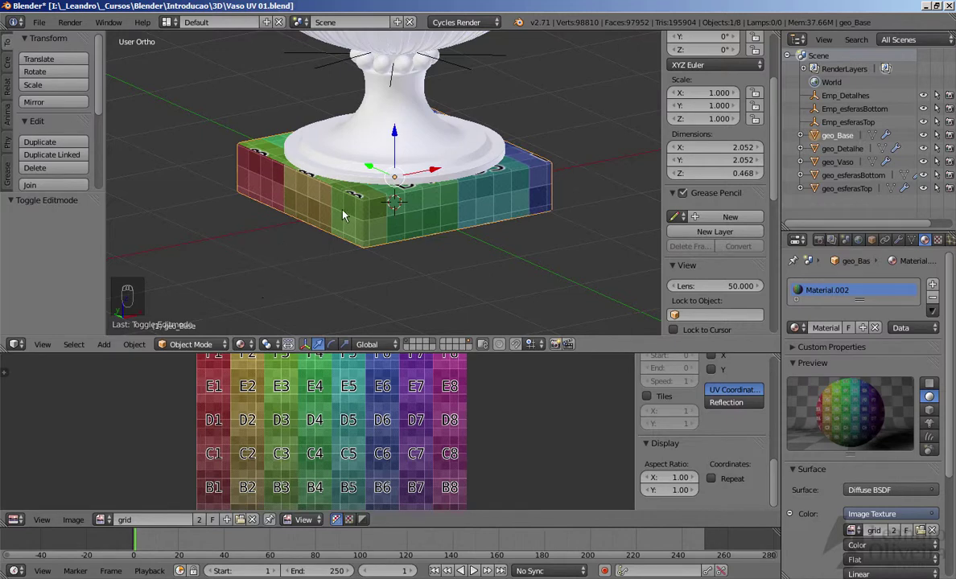
pyautogui.click(242, 345)
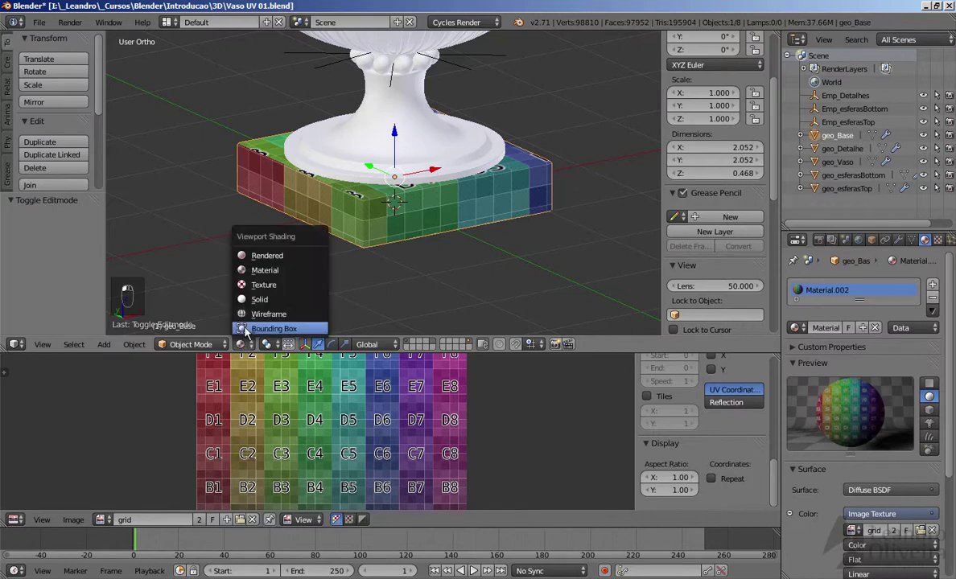
pyautogui.click(245, 286)
pyautogui.scroll(-3, 292, 223)
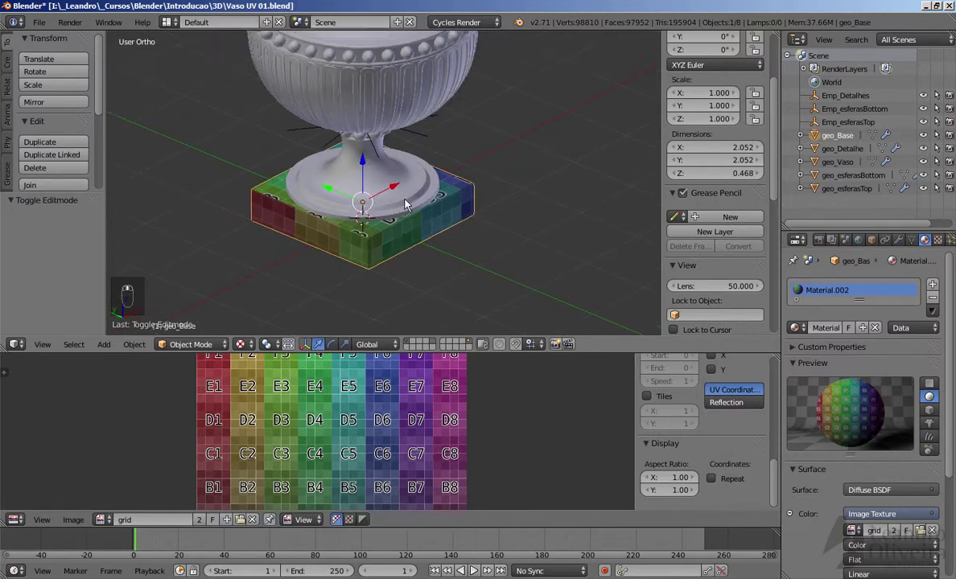
pyautogui.scroll(1, 405, 208)
pyautogui.scroll(-3, 431, 210)
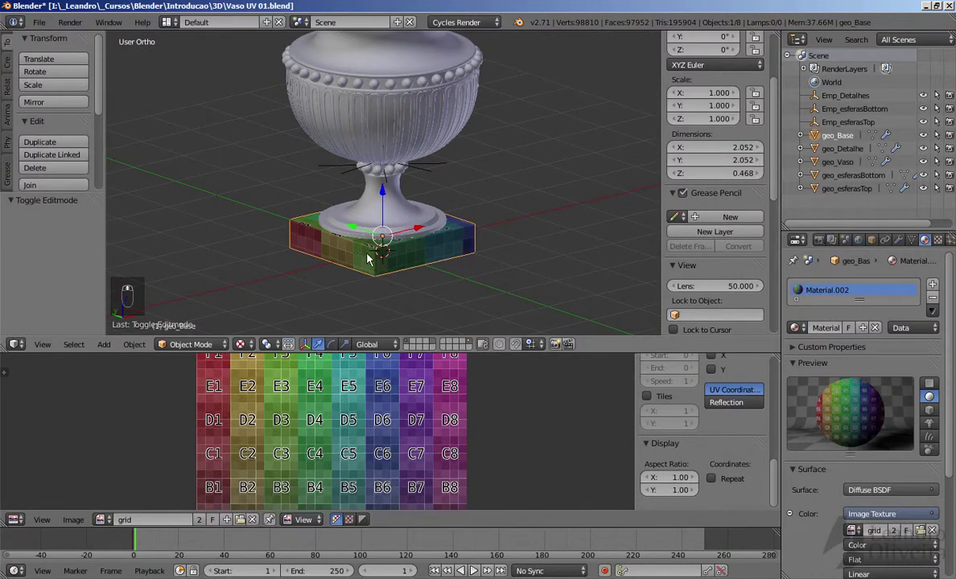
pyautogui.scroll(2, 360, 206)
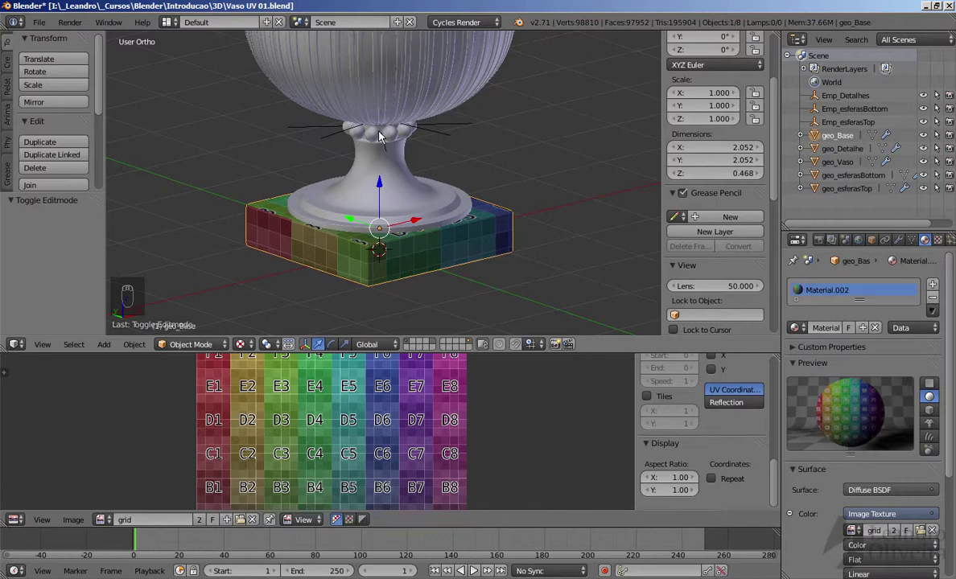
pyautogui.keyDown('shift'); pyautogui.moveTo(389, 187); pyautogui.dragTo(389, 225, button='middle'); pyautogui.keyUp('shift')
pyautogui.moveTo(449, 78); pyautogui.dragTo(308, 212, button='middle')
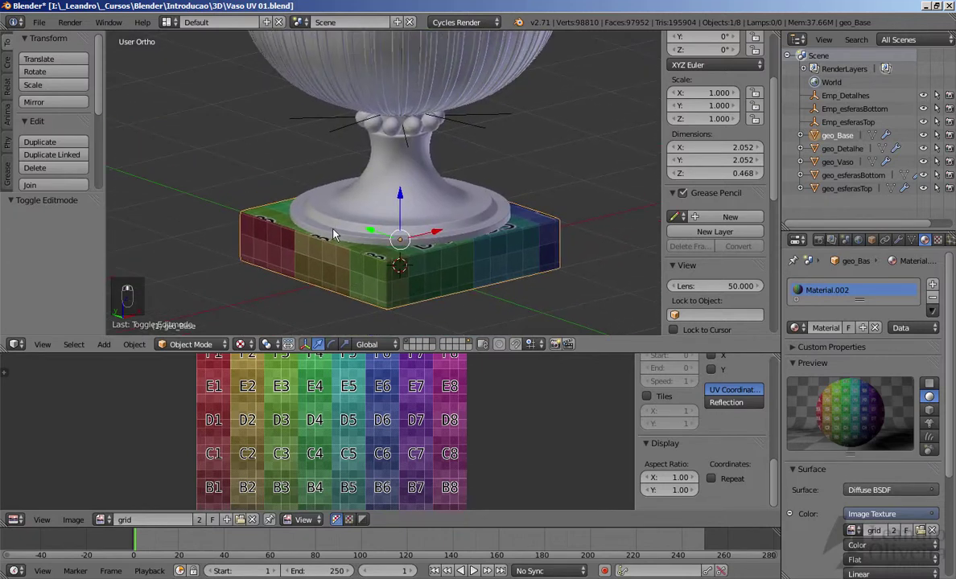